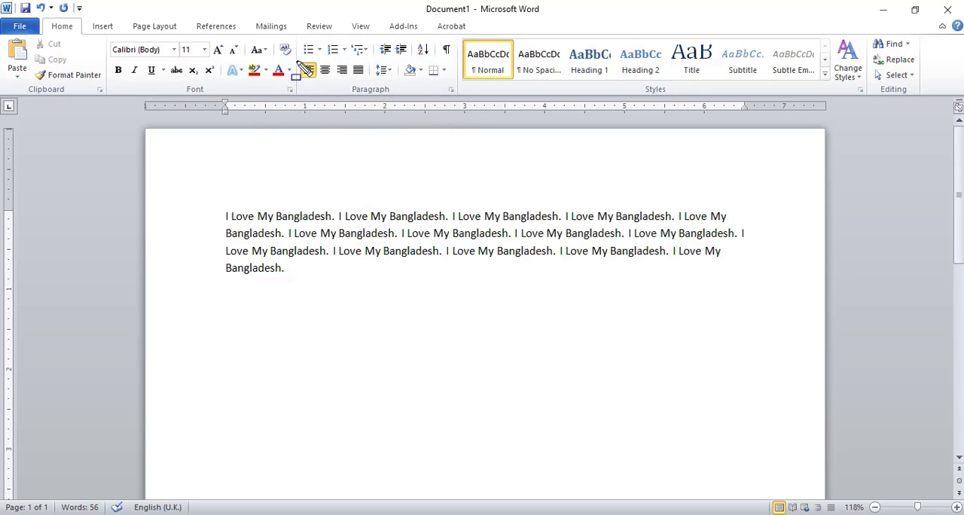
pyautogui.moveTo(298, 61); pyautogui.dragTo(371, 79)
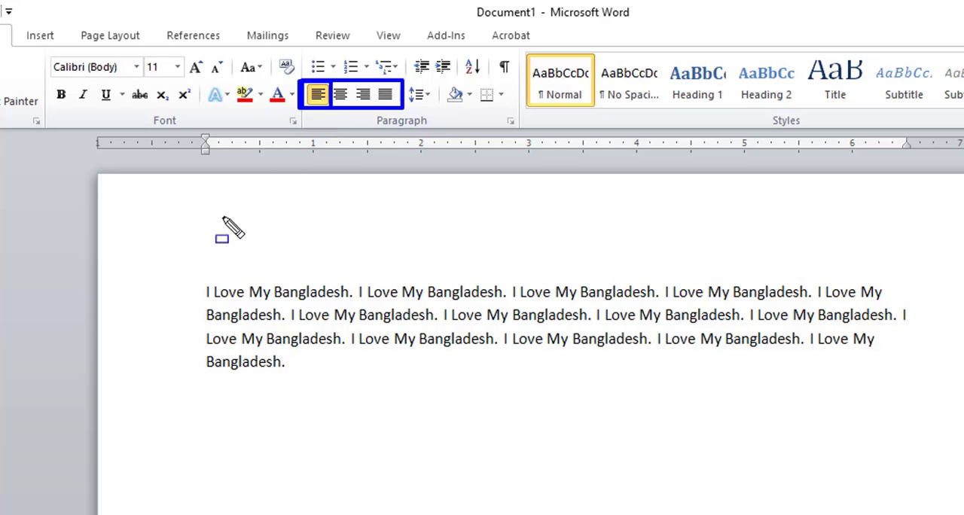
pyautogui.moveTo(194, 276); pyautogui.dragTo(953, 408)
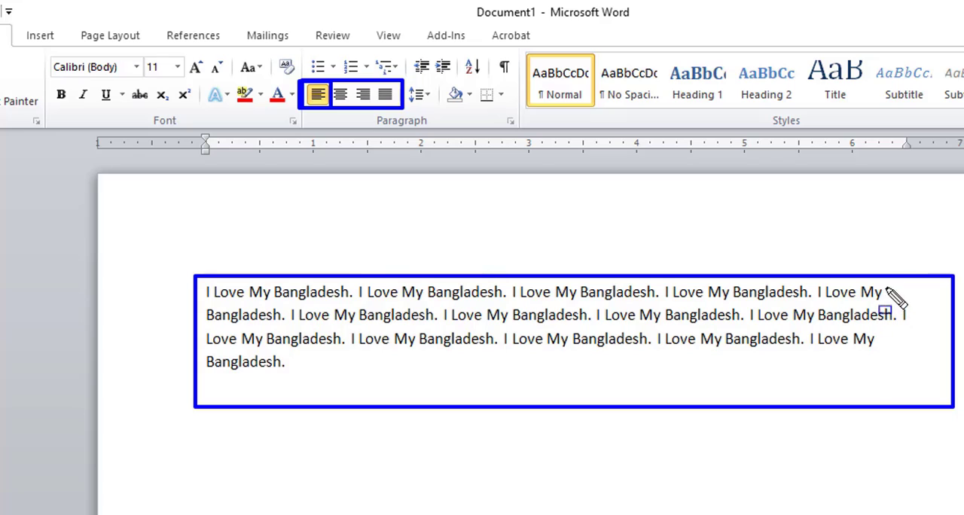
pyautogui.moveTo(880, 278); pyautogui.dragTo(951, 405)
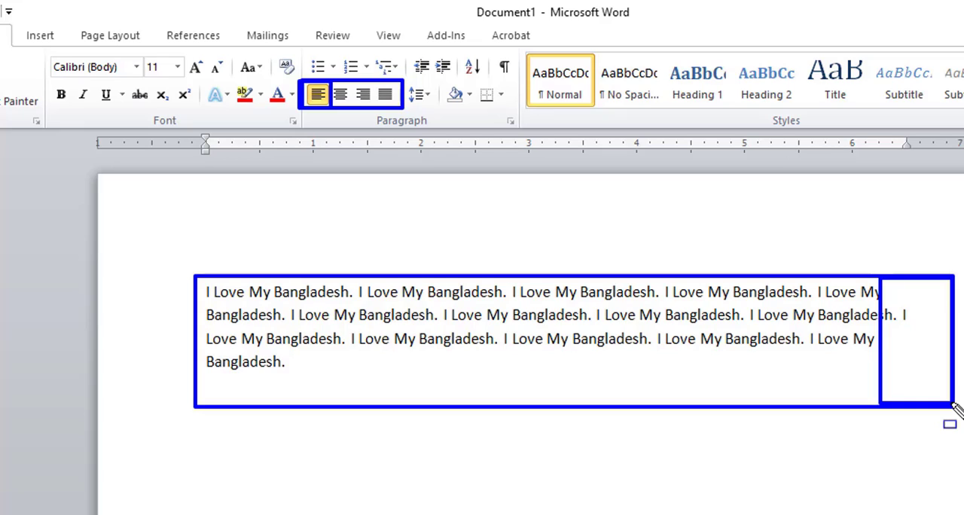
pyautogui.press('Escape')
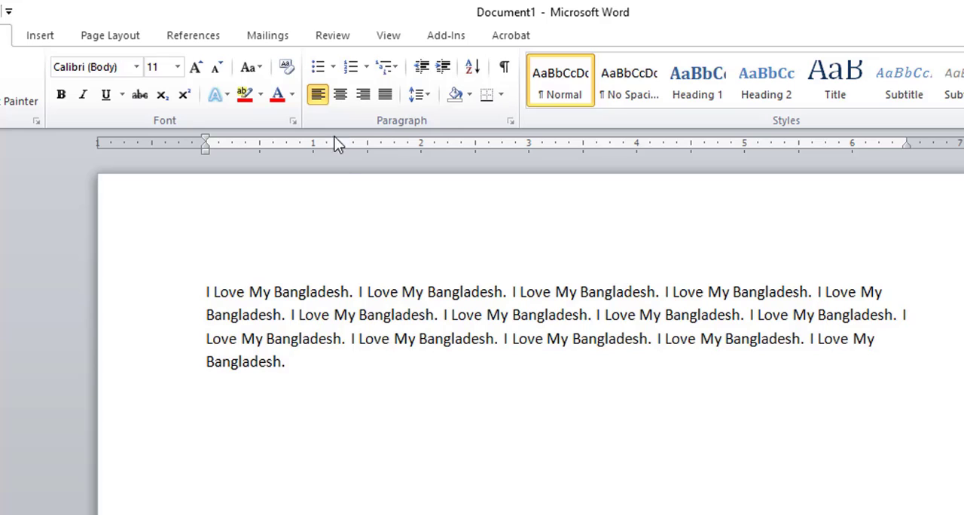
# Center the paragraph, followed by aligning it right.
pyautogui.click(340, 94)
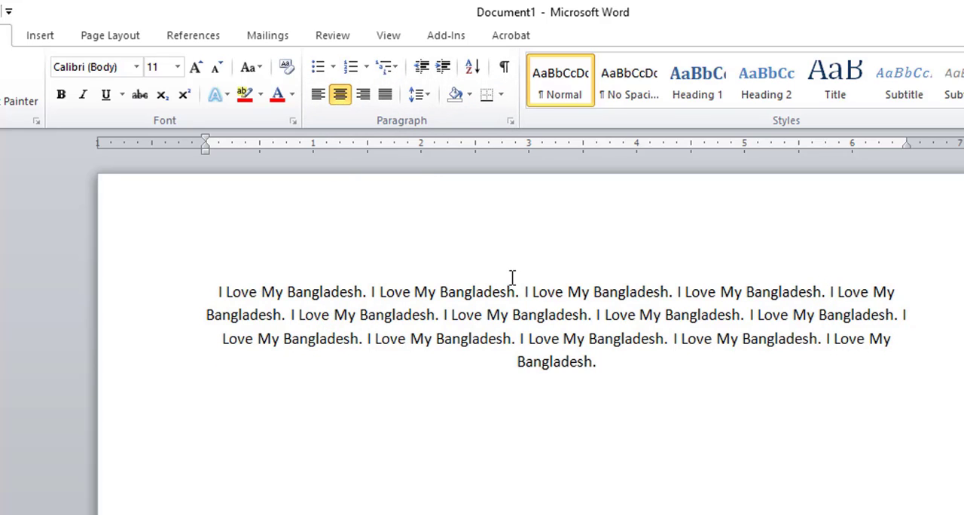
pyautogui.click(366, 94)
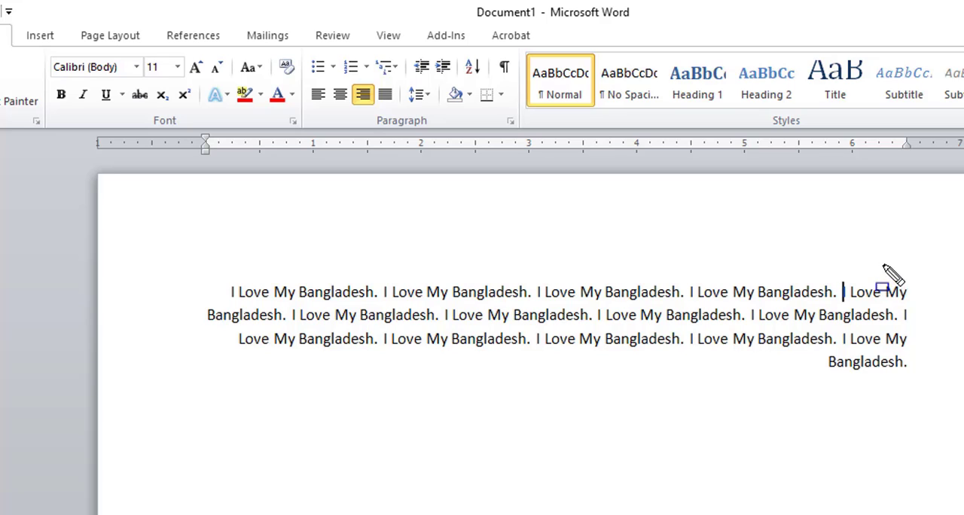
pyautogui.moveTo(885, 262); pyautogui.dragTo(908, 379)
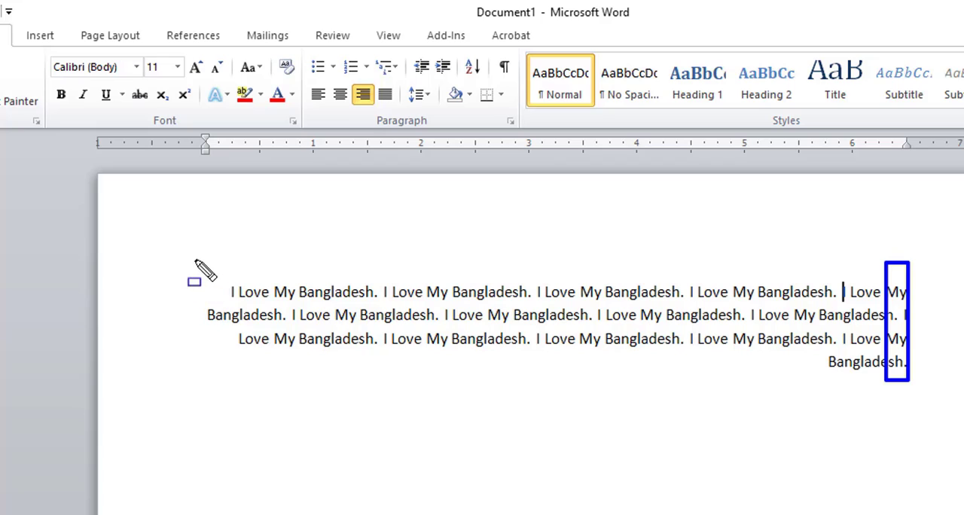
pyautogui.moveTo(194, 259); pyautogui.dragTo(332, 389)
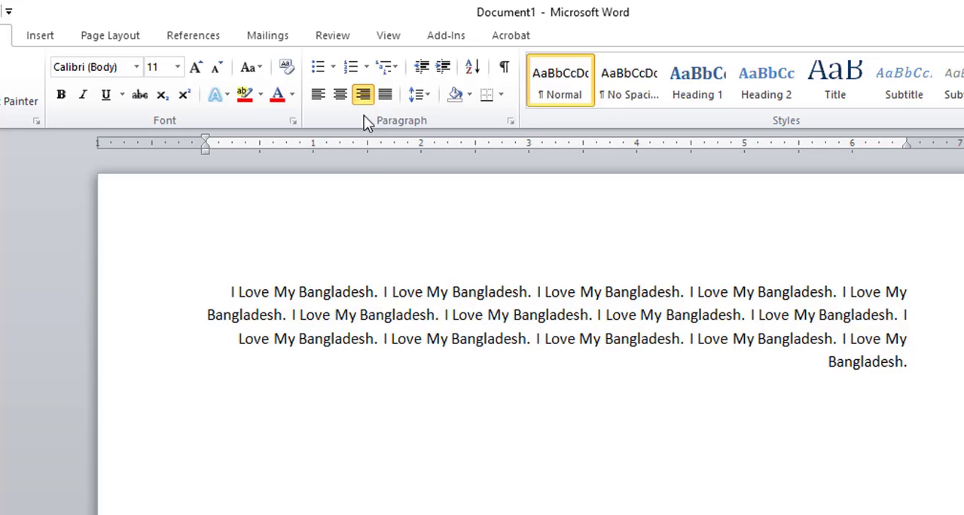
# Justify the paragraph so its text meets both margins.
pyautogui.click(388, 100)
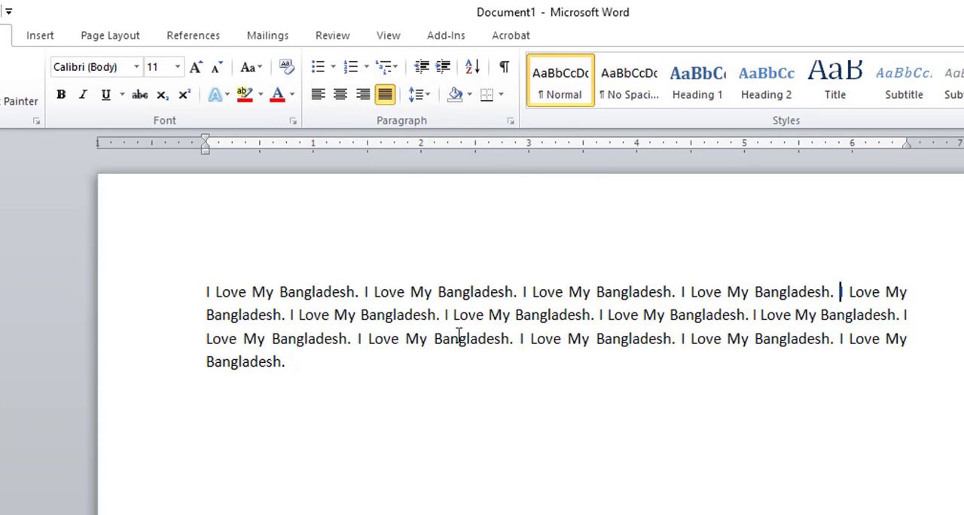
pyautogui.moveTo(202, 274)
pyautogui.mouseDown()
pyautogui.moveTo(312, 369)
pyautogui.moveTo(676, 371)
pyautogui.moveTo(909, 392)
pyautogui.mouseUp()
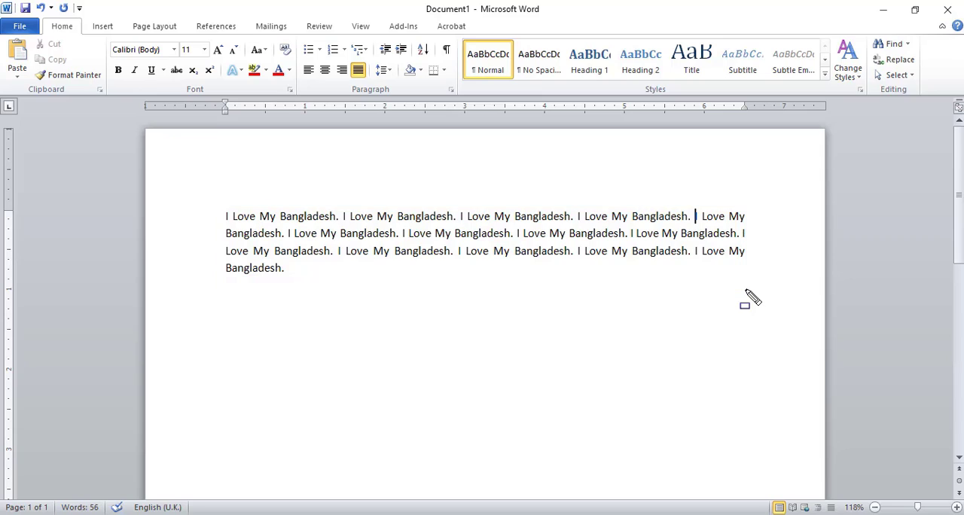
# Add blank lines below the paragraph.
pyautogui.click(535, 269)
pyautogui.press('Return')
pyautogui.click(103, 27)
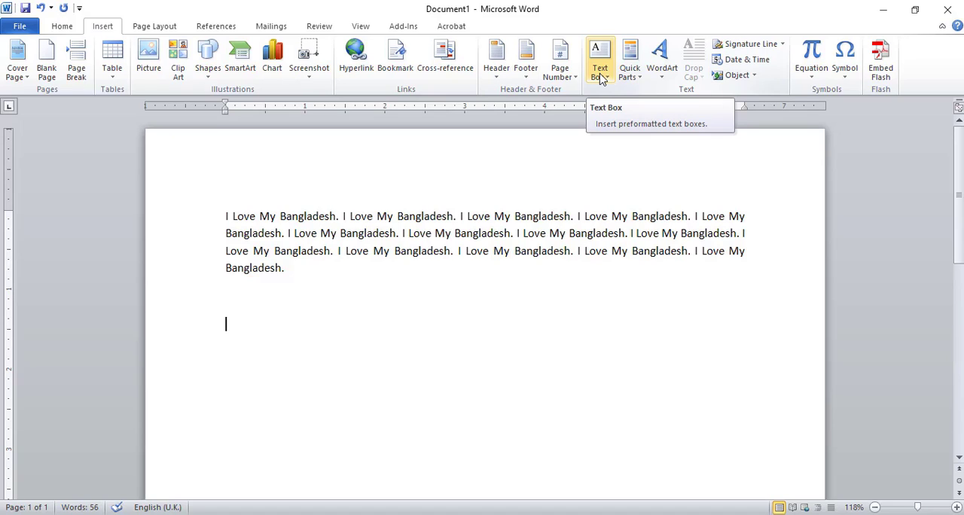
pyautogui.press('Return')
pyautogui.press('Return')
pyautogui.press('Return')
pyautogui.press('Return')
pyautogui.press('Return')
pyautogui.press('Return')
pyautogui.press('Return')
pyautogui.press('Return')
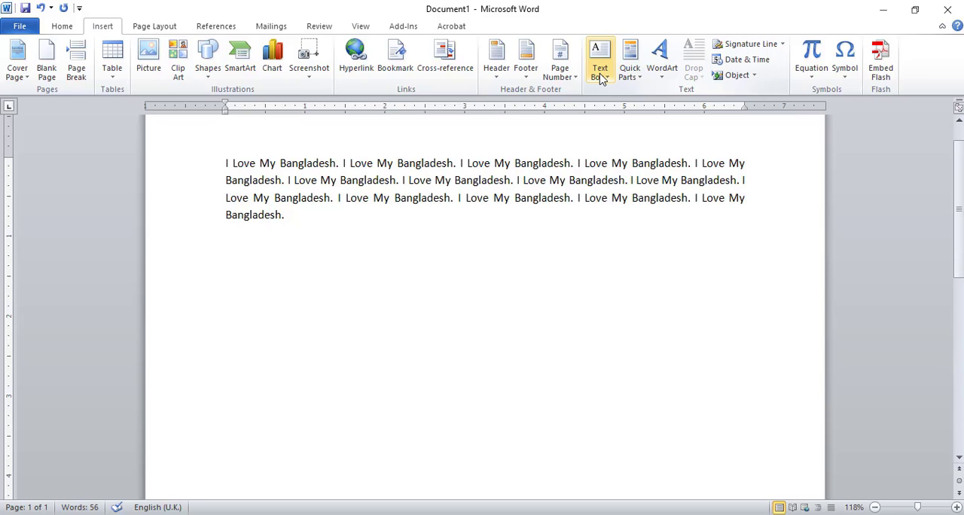
# Insert five page breaks and two blank pages below the paragraph.
pyautogui.click(85, 68)
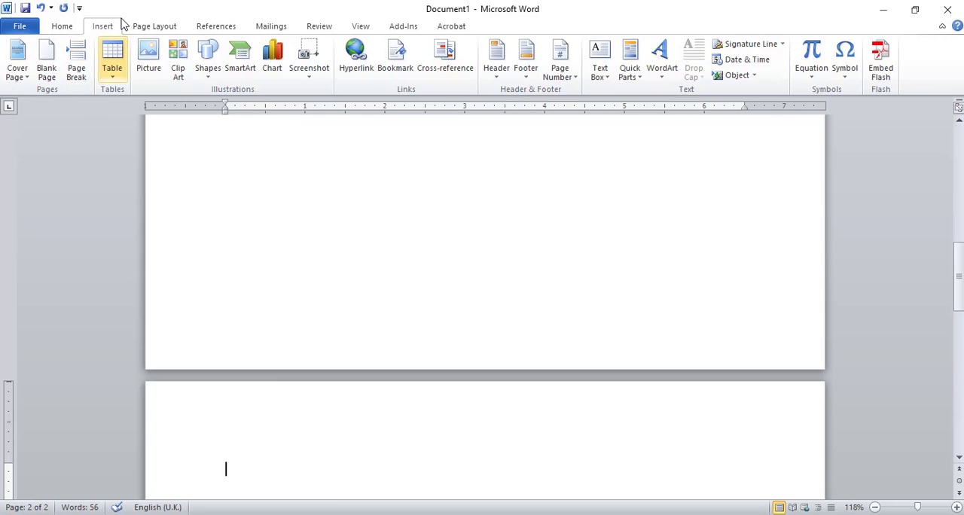
pyautogui.click(77, 67)
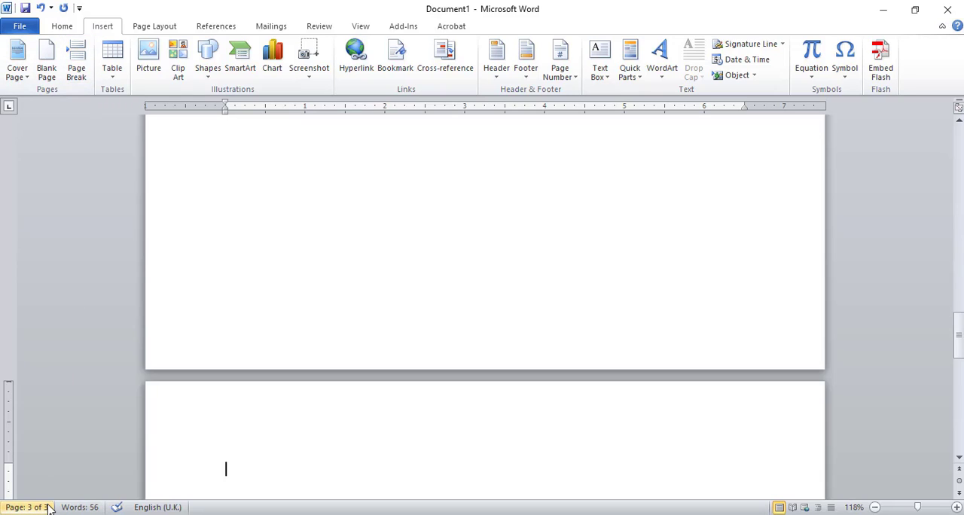
pyautogui.click(79, 62)
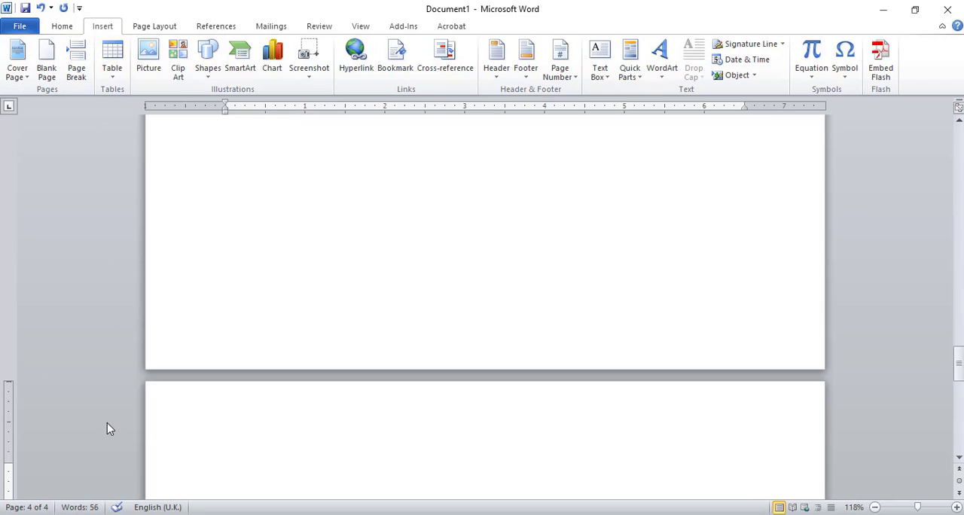
pyautogui.hotkey('ctrl', 'Return')
pyautogui.hotkey('ctrl', 'Return')
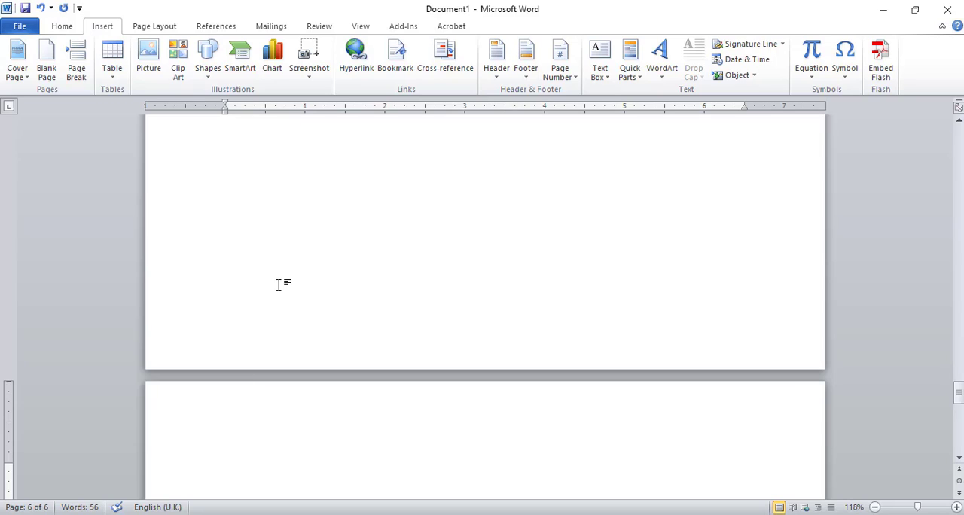
pyautogui.click(50, 66)
pyautogui.click(46, 64)
# Undo the inserted blank pages, the page breaks and the blank lines below the paragraph.
pyautogui.hotkey('ctrl', 'z')
pyautogui.hotkey('ctrl', 'z')
pyautogui.hotkey('ctrl', 'z')
pyautogui.hotkey('ctrl', 'z')
pyautogui.hotkey('ctrl', 'z')
pyautogui.hotkey('ctrl', 'z')
pyautogui.hotkey('ctrl', 'z')
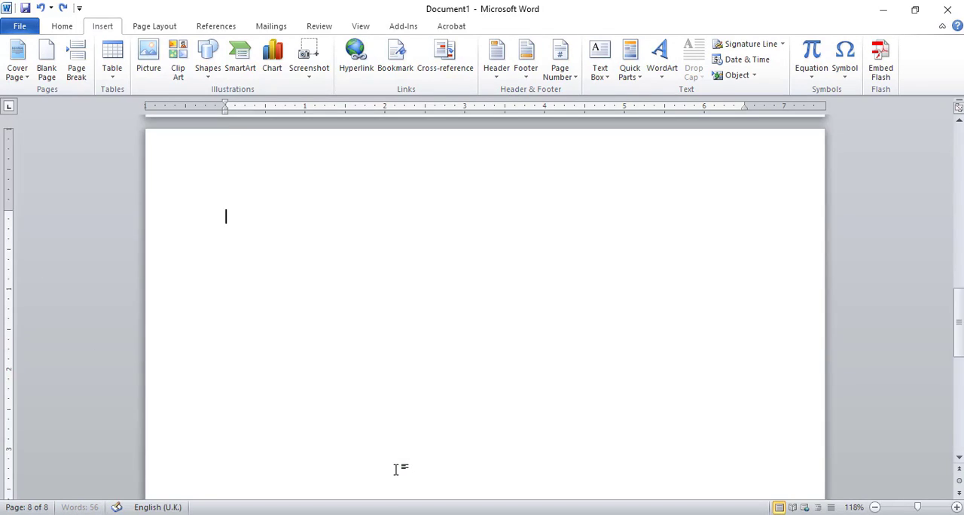
pyautogui.hotkey('ctrl', 'z')
pyautogui.hotkey('ctrl', 'z')
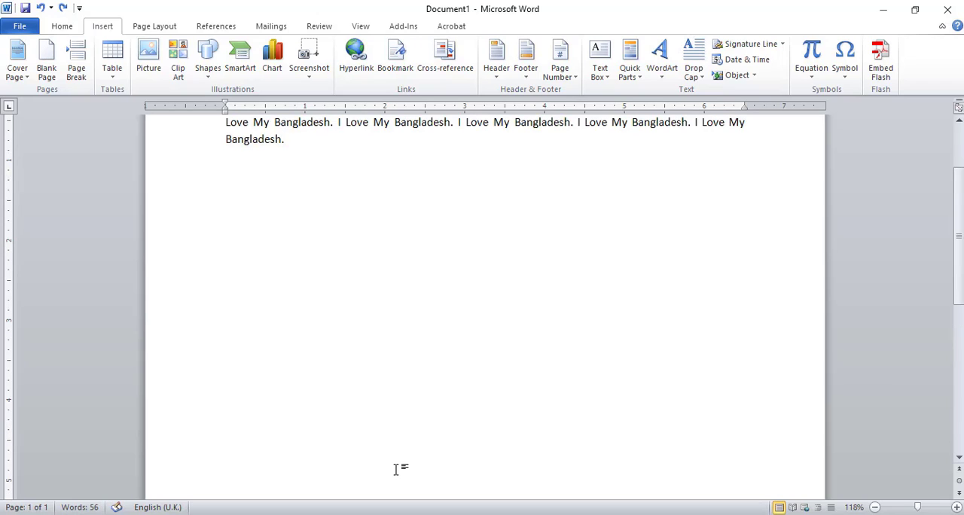
# Insert a table with 10 columns and 8 rows two lines below the paragraph.
pyautogui.press('Return')
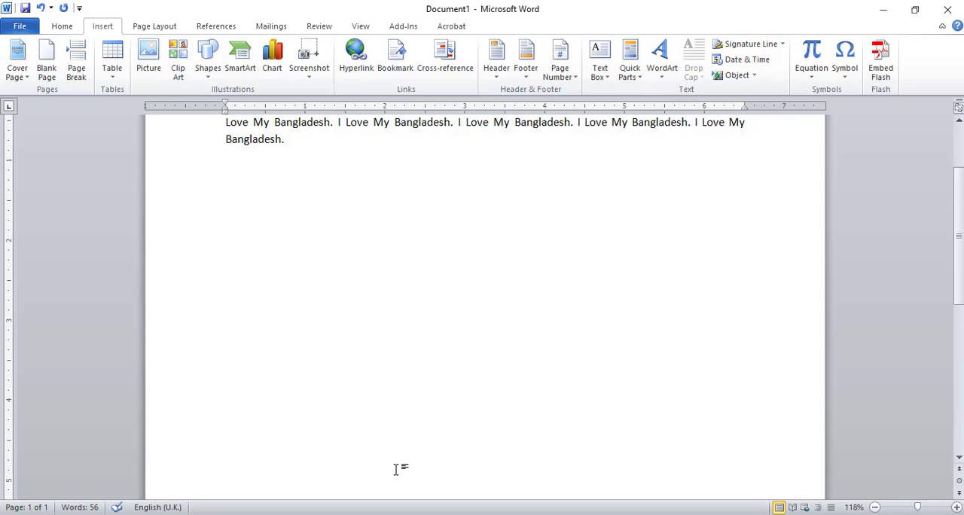
pyautogui.press('Return')
pyautogui.click(119, 73)
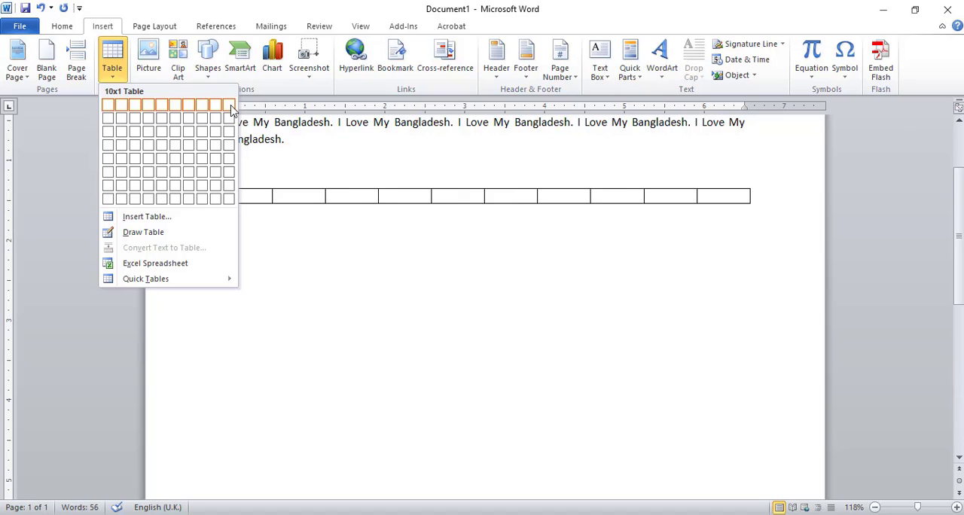
pyautogui.click(232, 204)
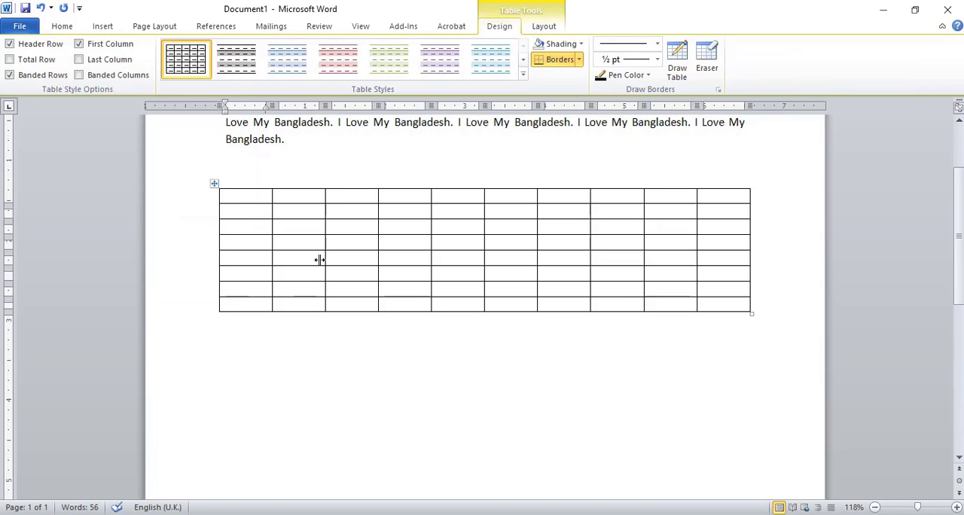
# Enter the headings Sl No and Name in the first two cells of the table's top row.
pyautogui.click(319, 260)
pyautogui.click(252, 194)
pyautogui.write('Sl')
pyautogui.press('Tab')
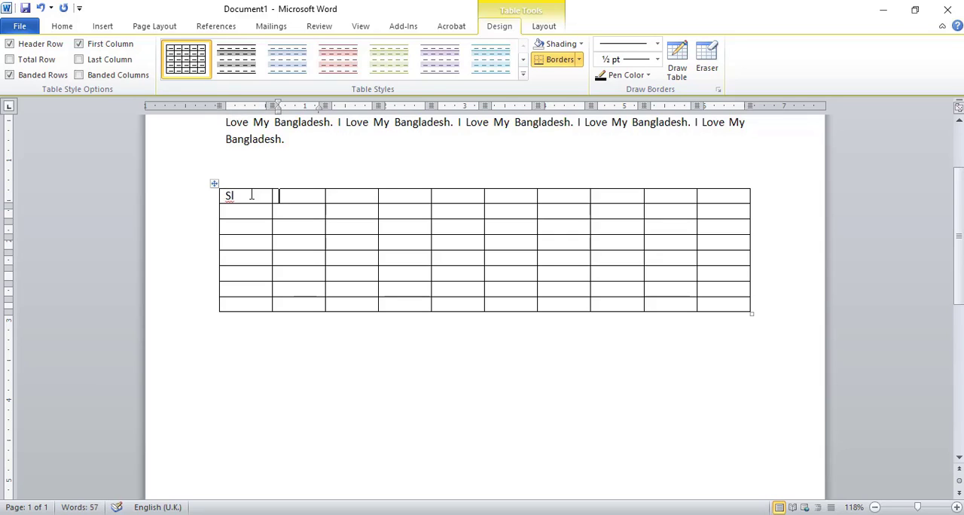
pyautogui.click(252, 195)
pyautogui.write('No.')
pyautogui.press('Tab')
pyautogui.write('Name')
pyautogui.press('Tab')
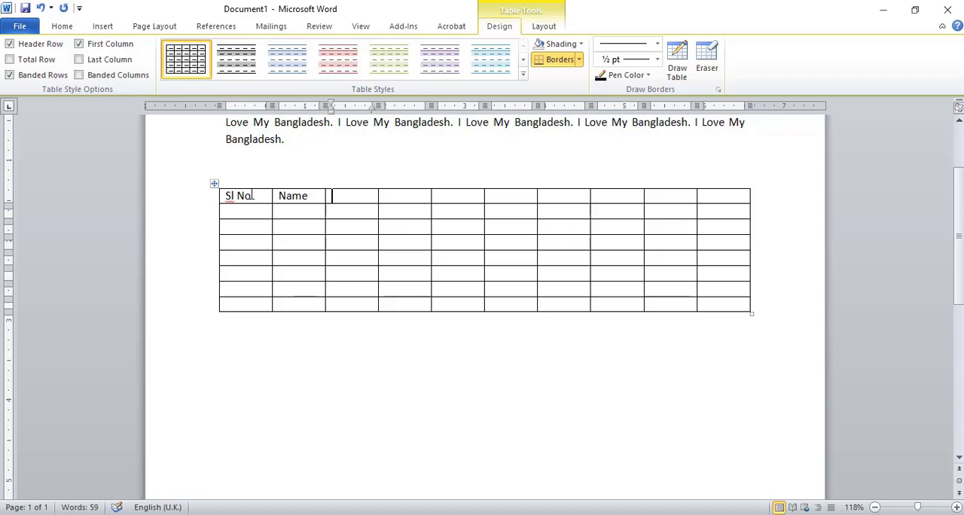
# Enter the headings Roll and Registration in the third and fourth cells of the top row.
pyautogui.write('Roll')
pyautogui.press('Tab')
pyautogui.write('Res')
pyautogui.press('BackSpace')
pyautogui.write('gi')
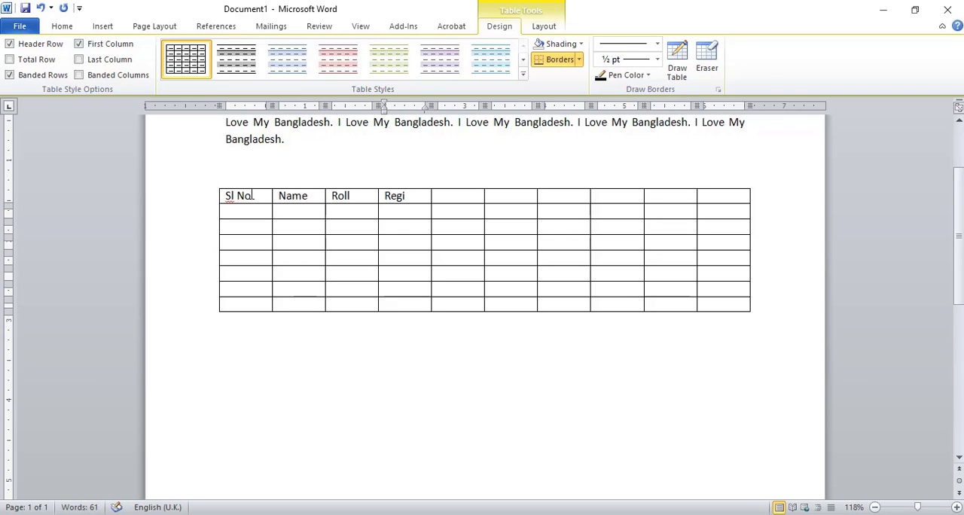
pyautogui.write('stration')
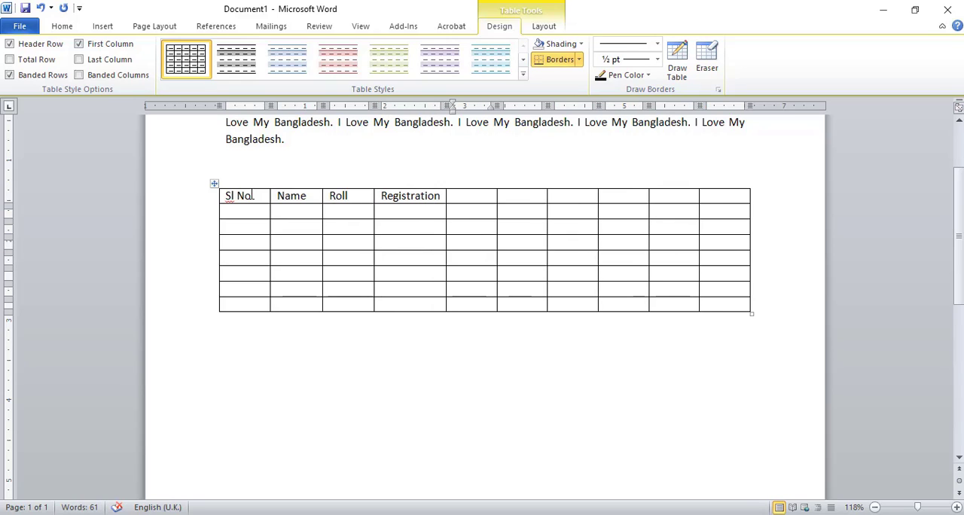
# Enter the headings IN and IC in the fifth and sixth cells of the top row.
pyautogui.press('Tab')
pyautogui.write('N.N')
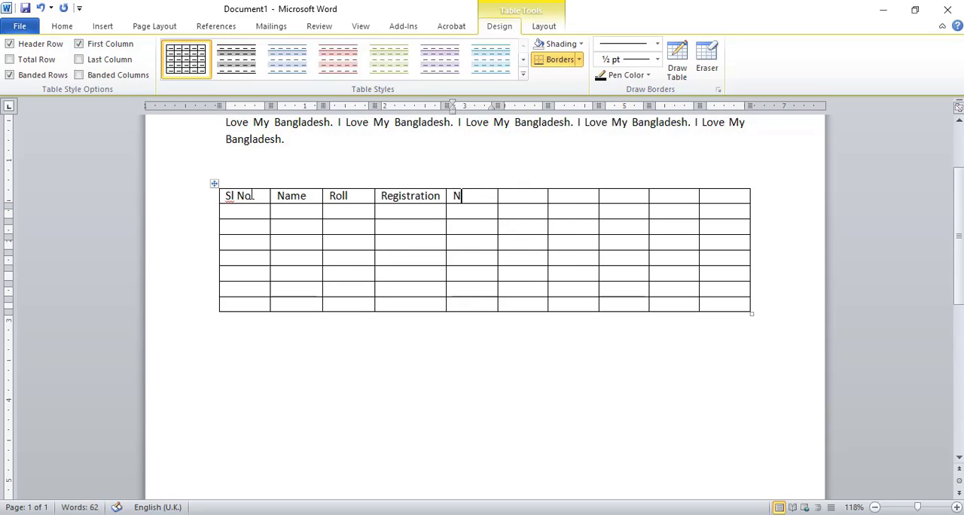
pyautogui.press('BackSpace')
pyautogui.press('BackSpace')
pyautogui.press('BackSpace')
pyautogui.write('IN')
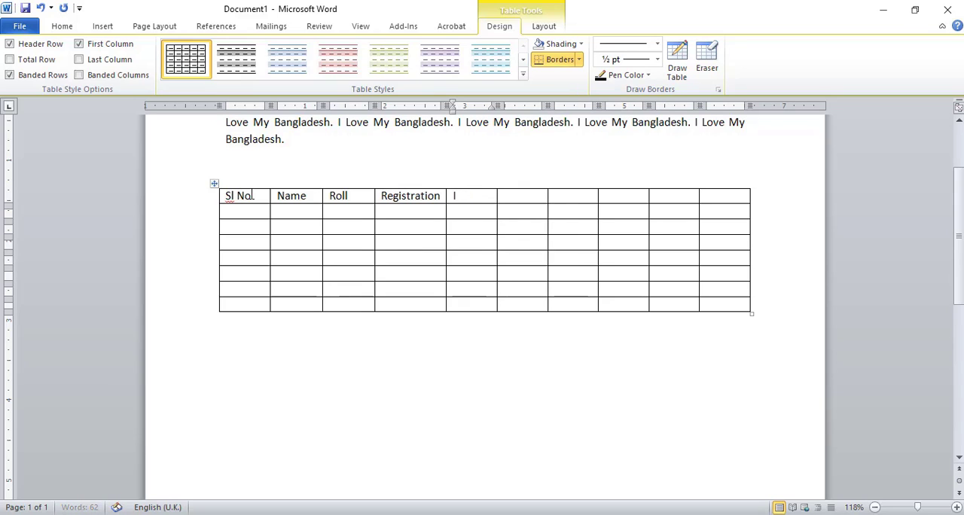
pyautogui.press('Tab')
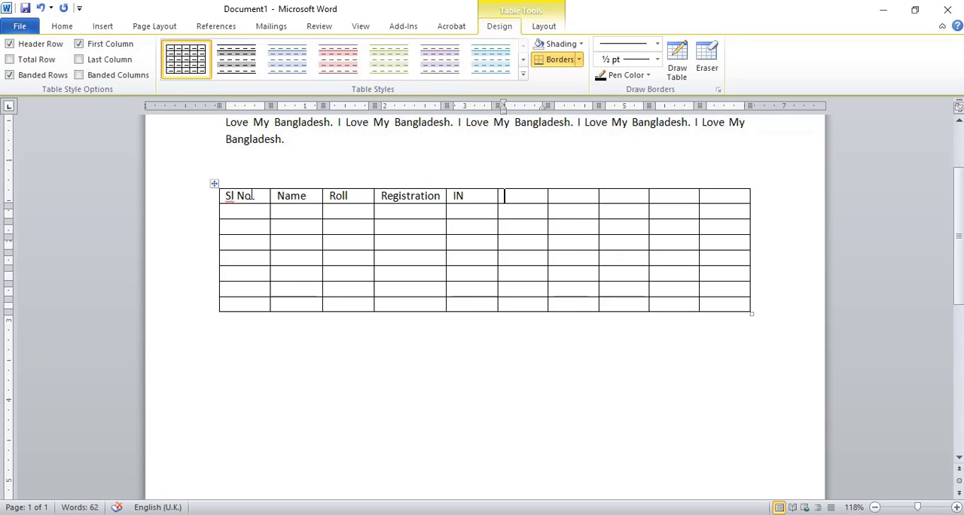
pyautogui.write('IC')
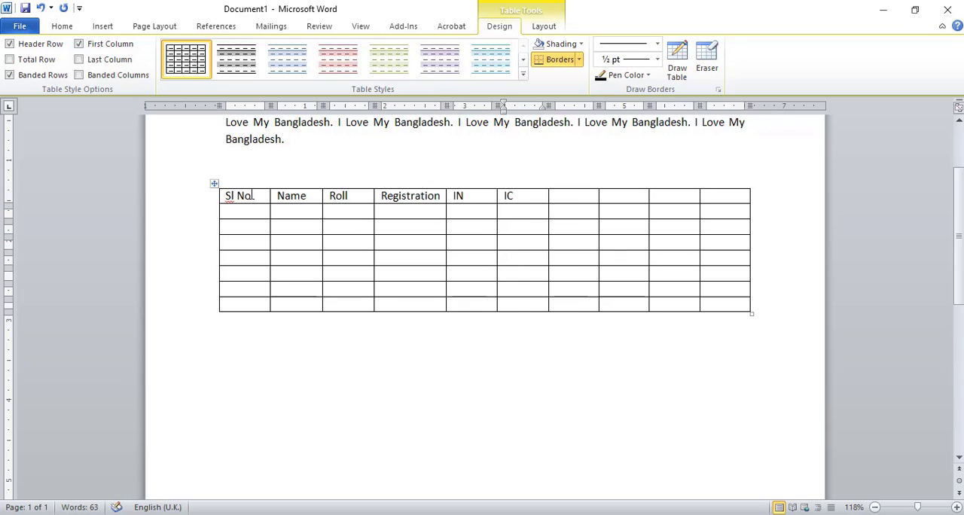
pyautogui.press('Tab')
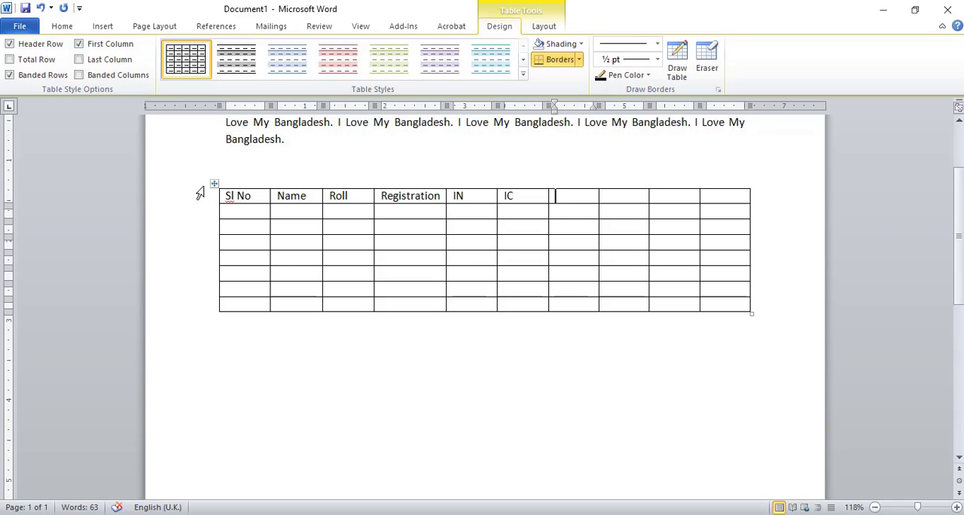
# Add a new row at the end of the table, starting from its last cell.
pyautogui.click(418, 306)
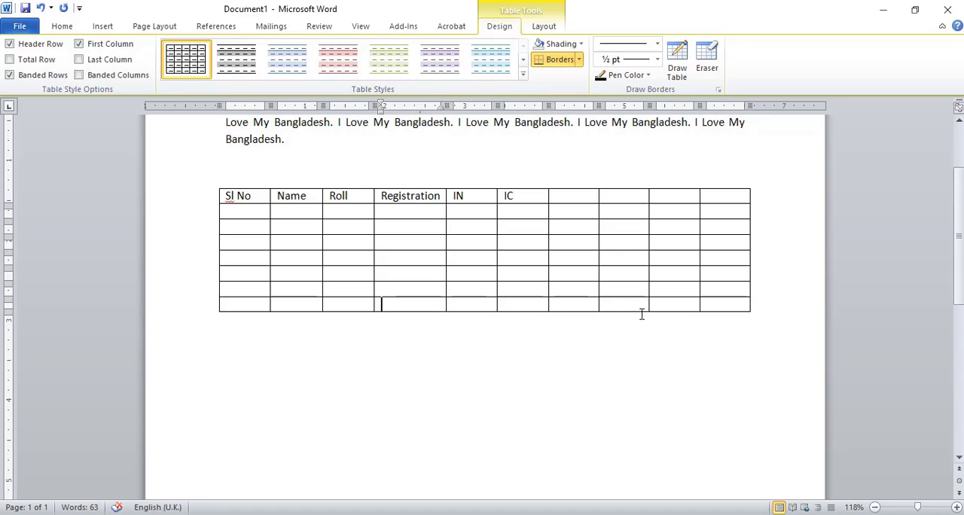
pyautogui.click(724, 305)
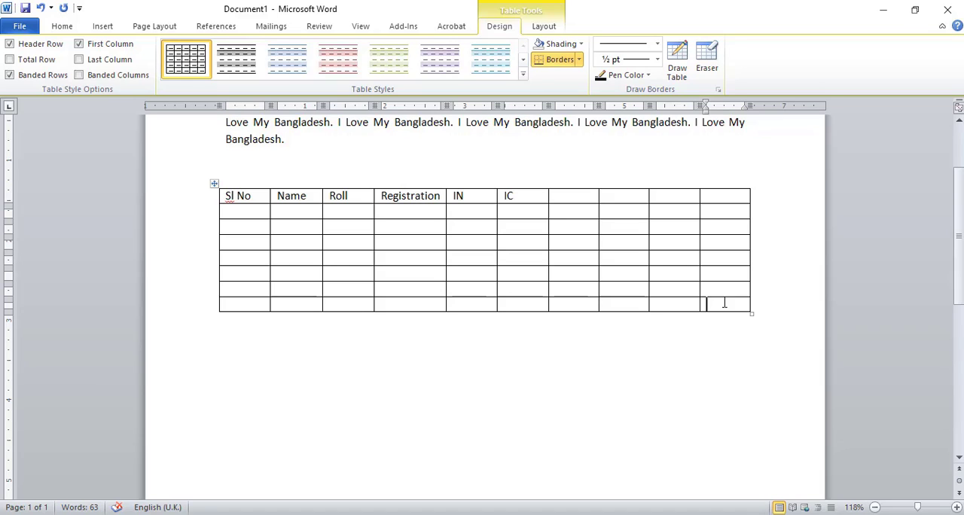
pyautogui.press('Tab')
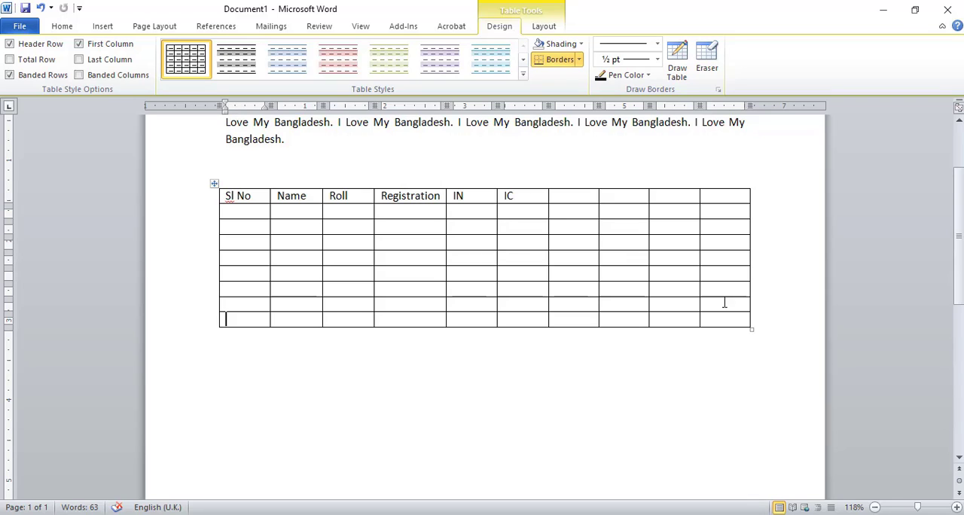
# Add eight more rows at the end of the table.
pyautogui.press('Tab')
pyautogui.press('Tab')
pyautogui.press('Tab')
pyautogui.press('Tab')
pyautogui.press('Tab')
pyautogui.press('Tab')
pyautogui.press('Tab')
pyautogui.press('Tab')
pyautogui.press('Tab')
pyautogui.press('Tab')
pyautogui.press('Tab')
pyautogui.press('Tab')
pyautogui.press('Tab')
pyautogui.press('Tab')
pyautogui.press('Tab')
pyautogui.press('Tab')
pyautogui.press('Tab')
pyautogui.press('Tab')
pyautogui.press('Tab')
pyautogui.press('Tab')
pyautogui.press('Tab')
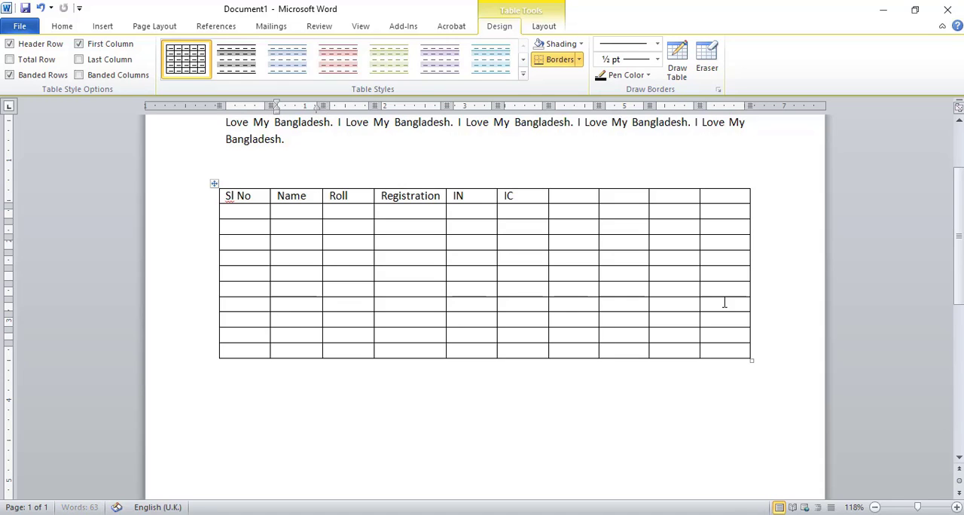
pyautogui.press('Tab')
pyautogui.press('Tab')
pyautogui.press('Tab')
pyautogui.press('Tab')
pyautogui.press('Tab')
pyautogui.press('Tab')
pyautogui.press('Tab')
pyautogui.press('Tab')
pyautogui.press('Tab')
pyautogui.press('Tab')
pyautogui.press('Tab')
pyautogui.press('Tab')
pyautogui.press('Tab')
pyautogui.press('Tab')
pyautogui.press('Tab')
pyautogui.press('Tab')
pyautogui.press('Tab')
pyautogui.press('Tab')
pyautogui.press('Tab')
pyautogui.press('Tab')
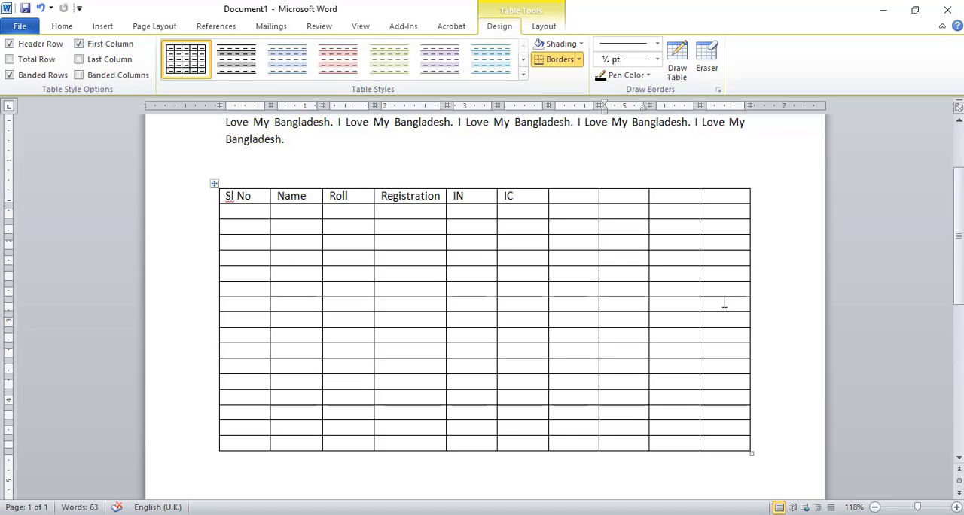
# Draw vertical borders splitting the table's eighth and seventh columns, and a horizontal border splitting the fourth row's cell in the Roll column.
pyautogui.click(677, 69)
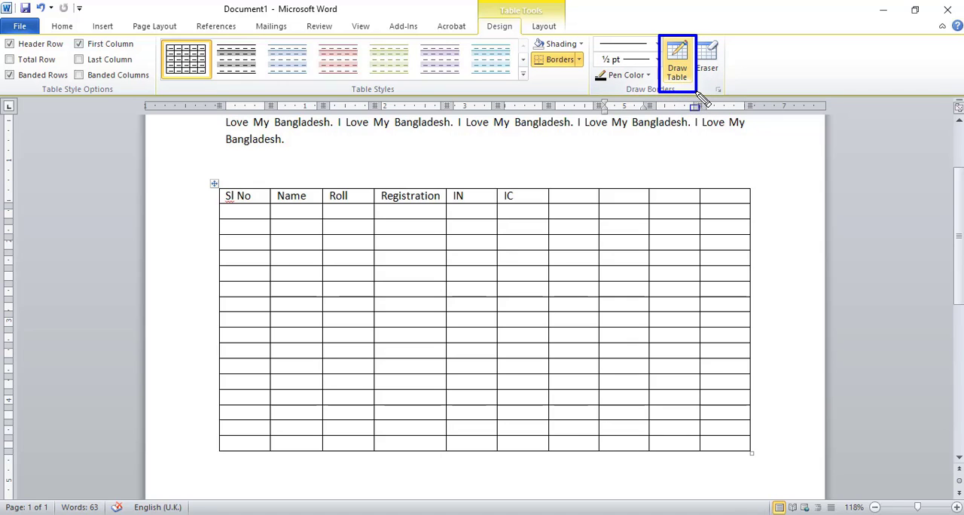
pyautogui.press('Escape')
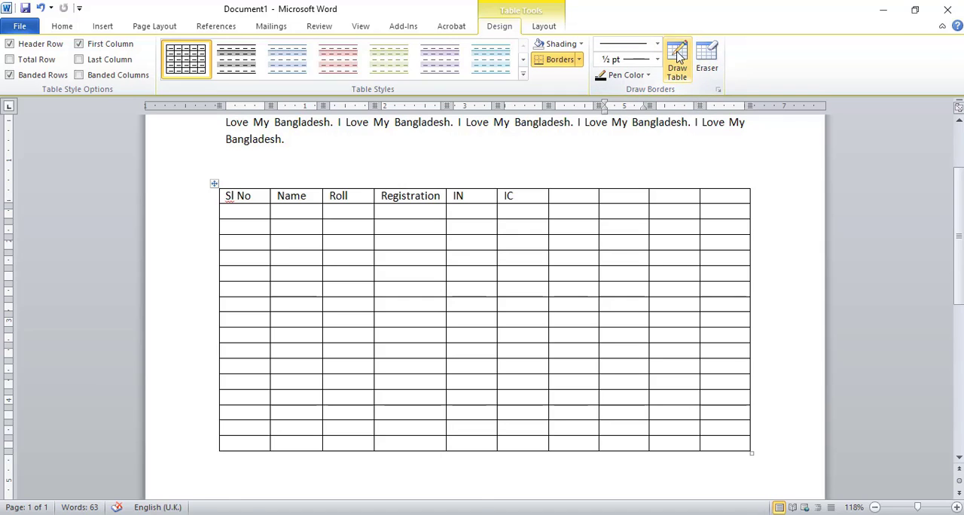
pyautogui.click(678, 68)
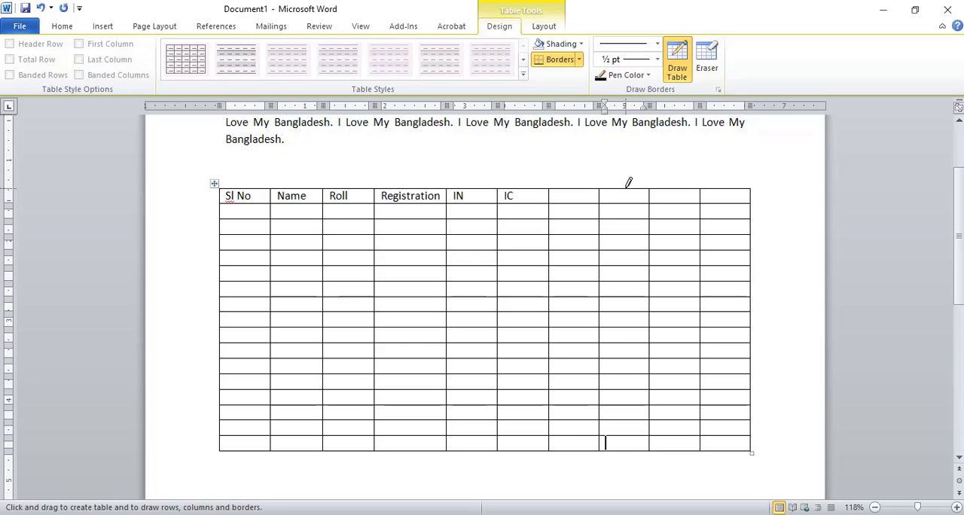
pyautogui.moveTo(628, 183)
pyautogui.mouseDown()
pyautogui.moveTo(644, 343)
pyautogui.moveTo(637, 421)
pyautogui.mouseUp()
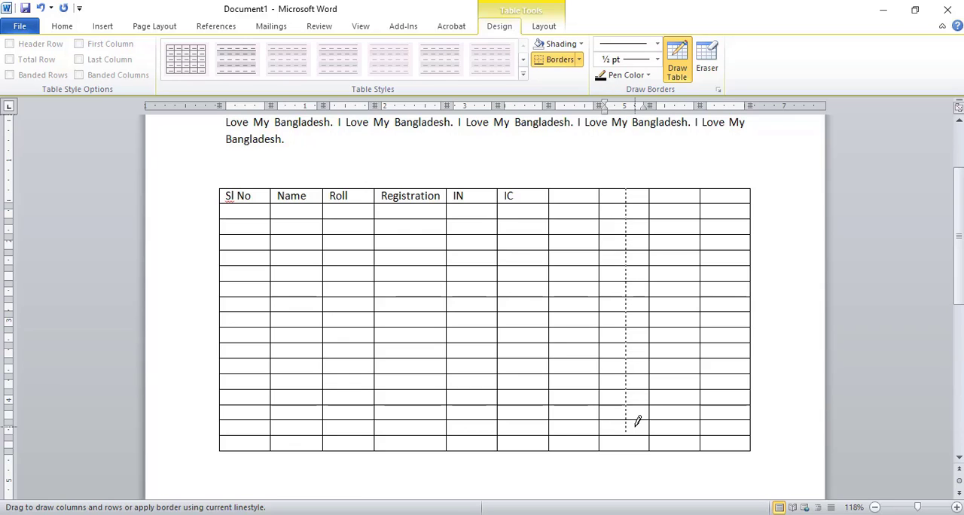
pyautogui.moveTo(638, 422); pyautogui.dragTo(638, 422)
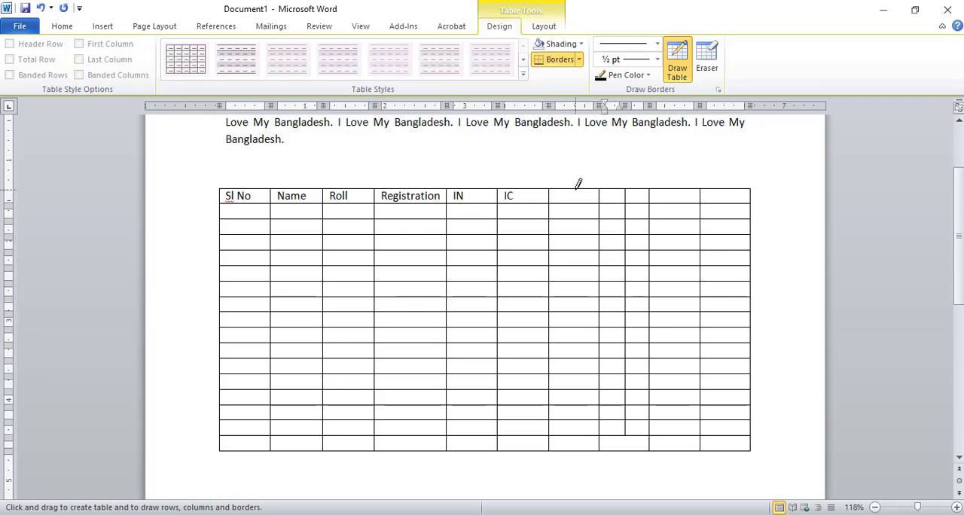
pyautogui.moveTo(577, 189); pyautogui.dragTo(577, 408)
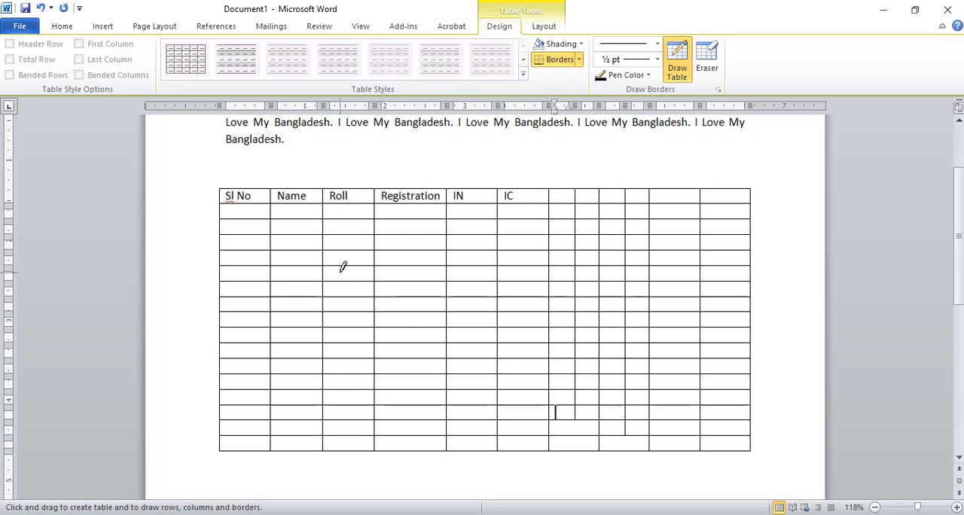
pyautogui.moveTo(328, 240); pyautogui.dragTo(372, 238)
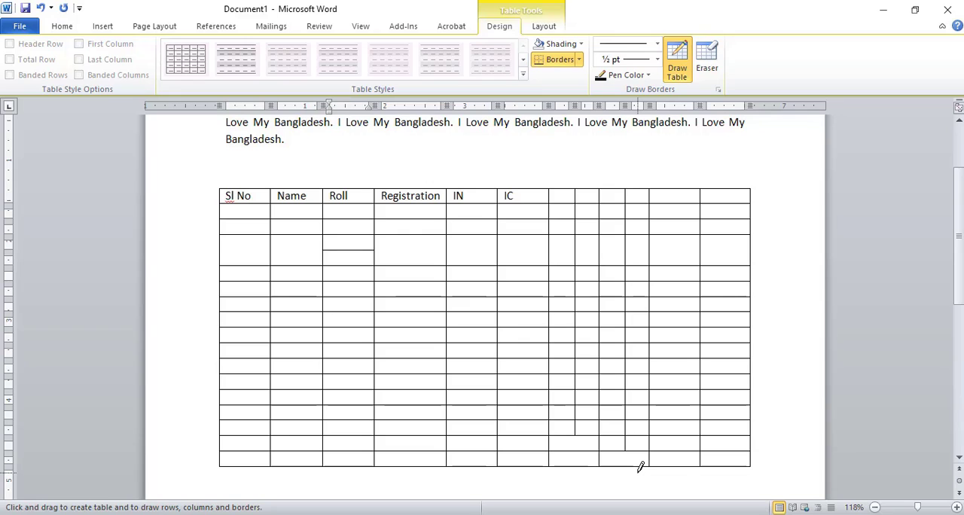
pyautogui.press('Escape')
# Merge the fourth row's cells under IN and IC into one cell.
pyautogui.click(483, 249)
pyautogui.moveTo(482, 251); pyautogui.dragTo(501, 257)
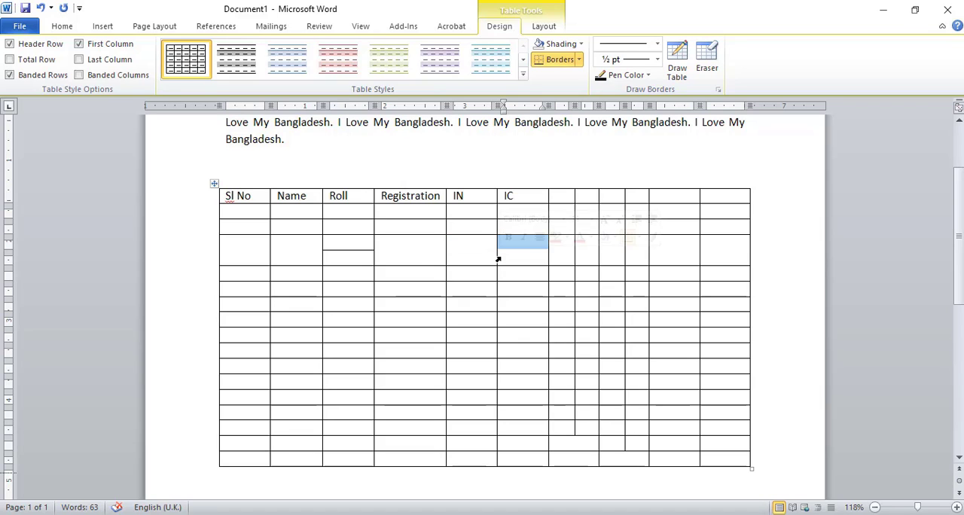
pyautogui.click(462, 252)
pyautogui.moveTo(462, 251); pyautogui.dragTo(508, 247)
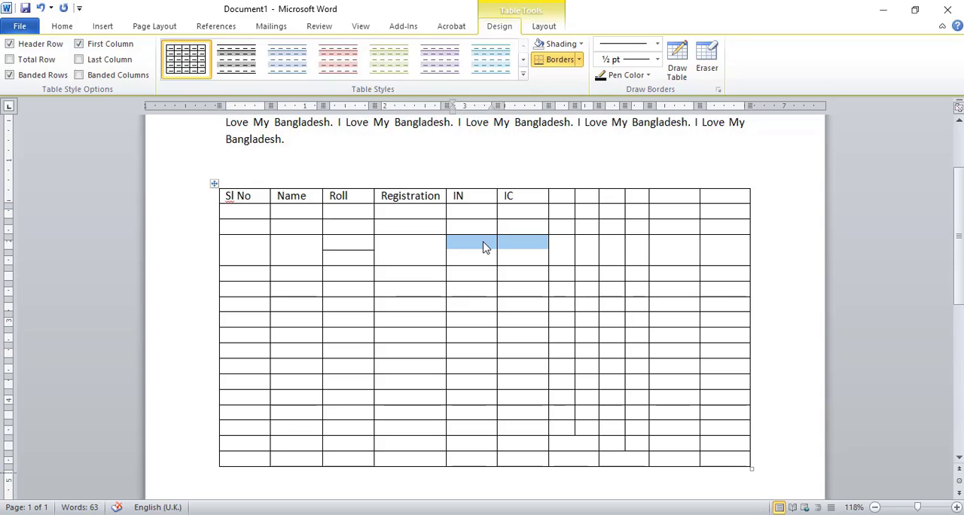
pyautogui.rightClick(485, 248)
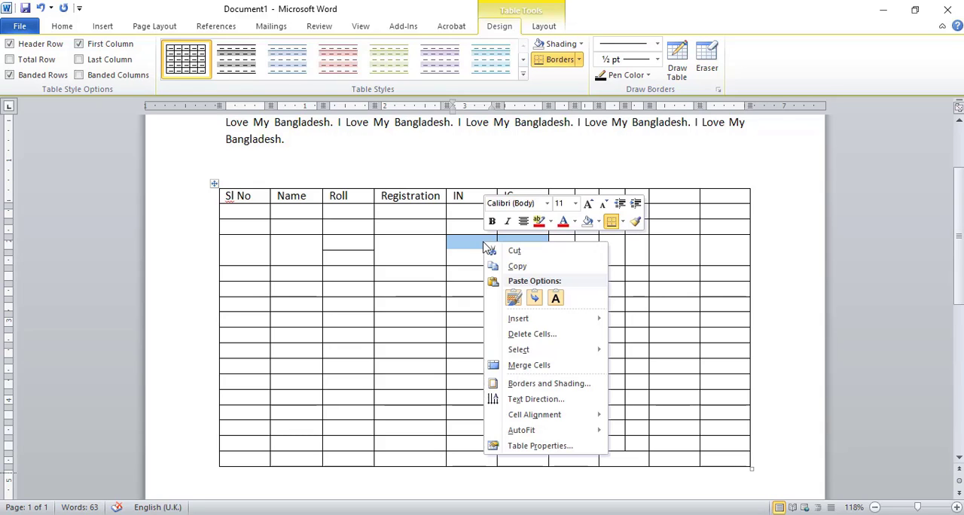
pyautogui.click(530, 367)
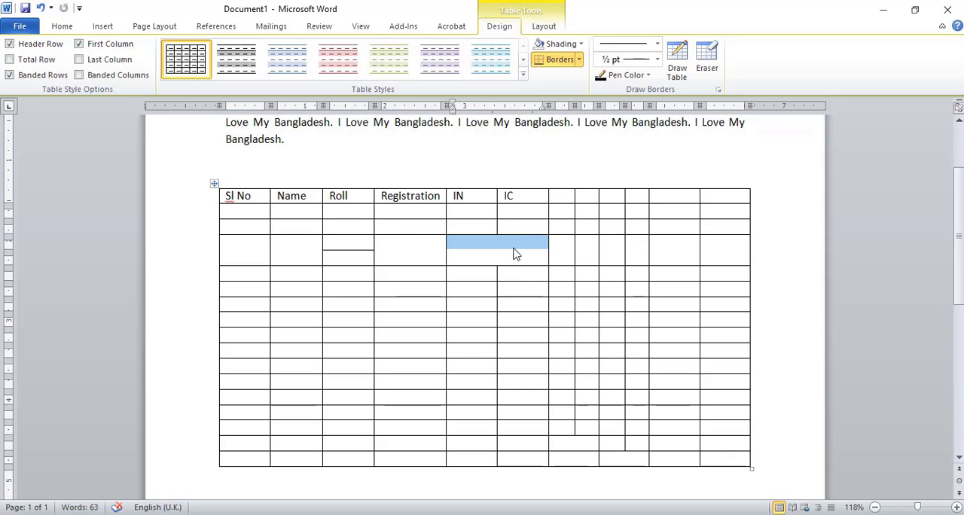
pyautogui.click(516, 253)
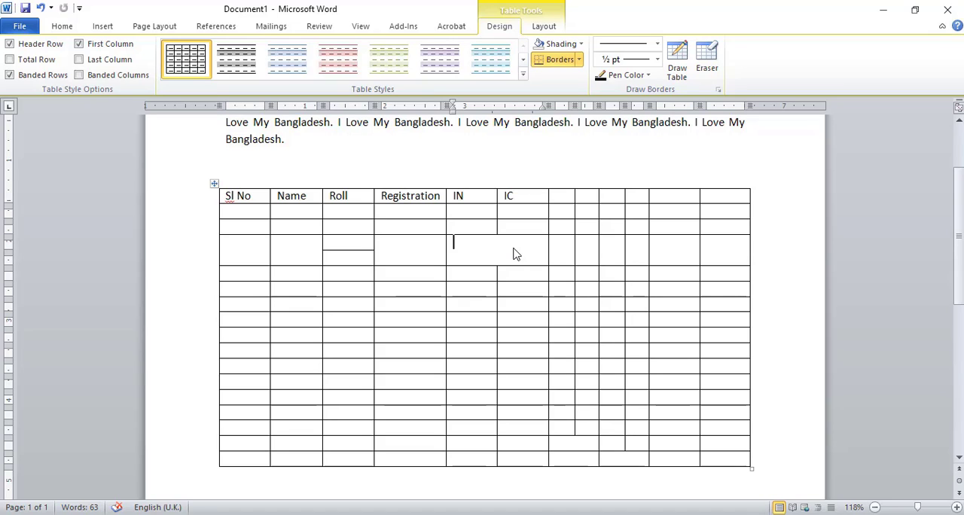
# Insert a second table with 12 columns and 2 rows below the existing table, keeping the fixed column width on Auto.
pyautogui.click(525, 482)
pyautogui.scroll(-1, 524, 482)
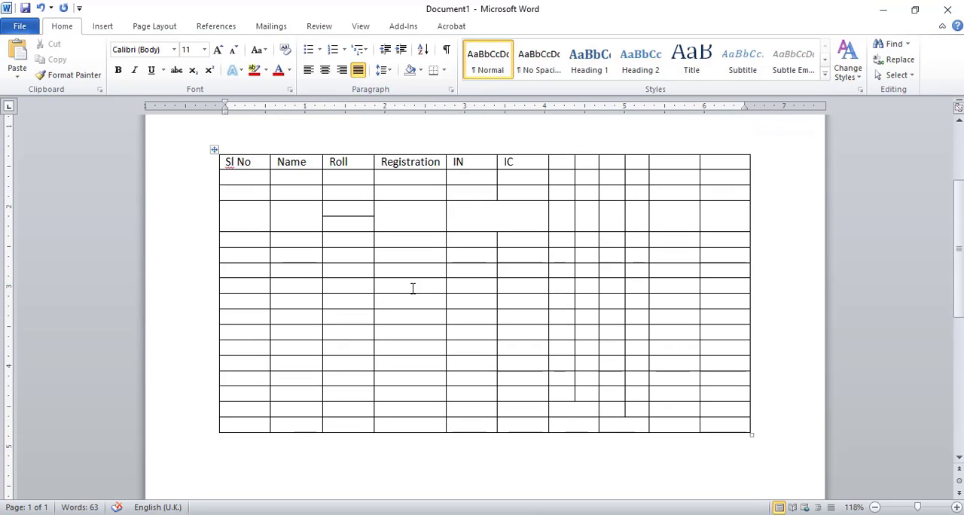
pyautogui.click(100, 28)
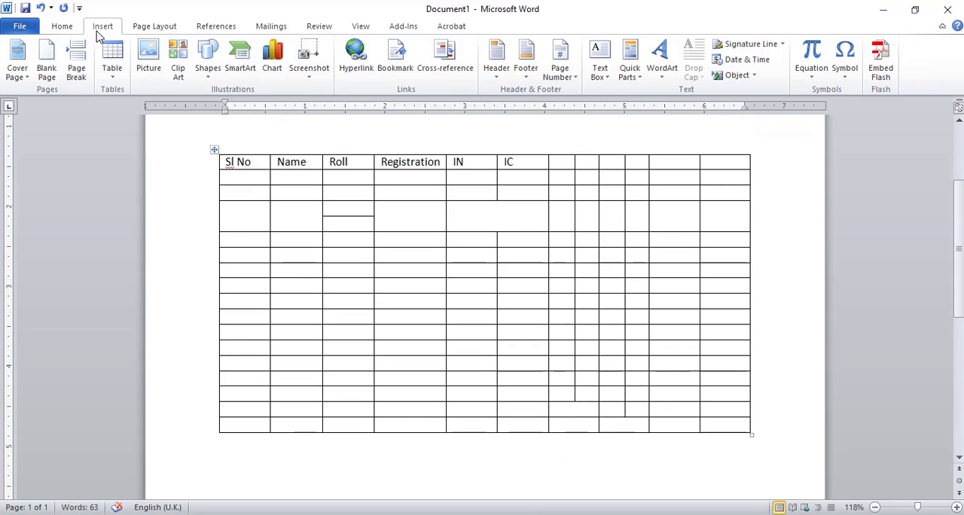
pyautogui.click(111, 76)
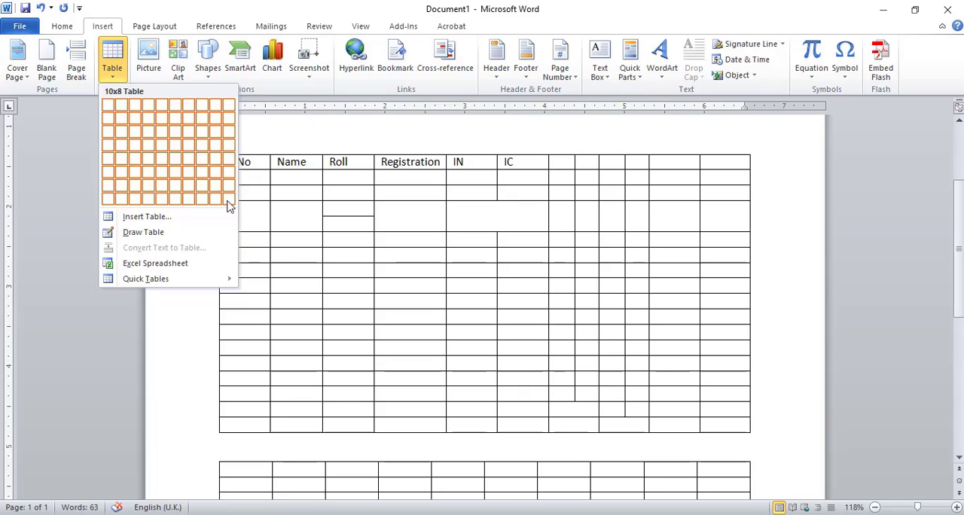
pyautogui.click(179, 219)
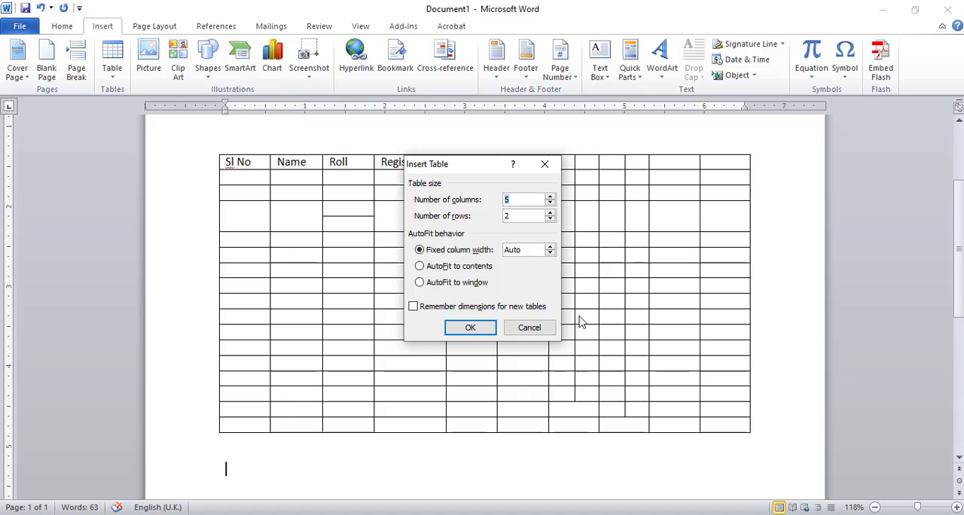
pyautogui.write('12')
pyautogui.press('BackSpace')
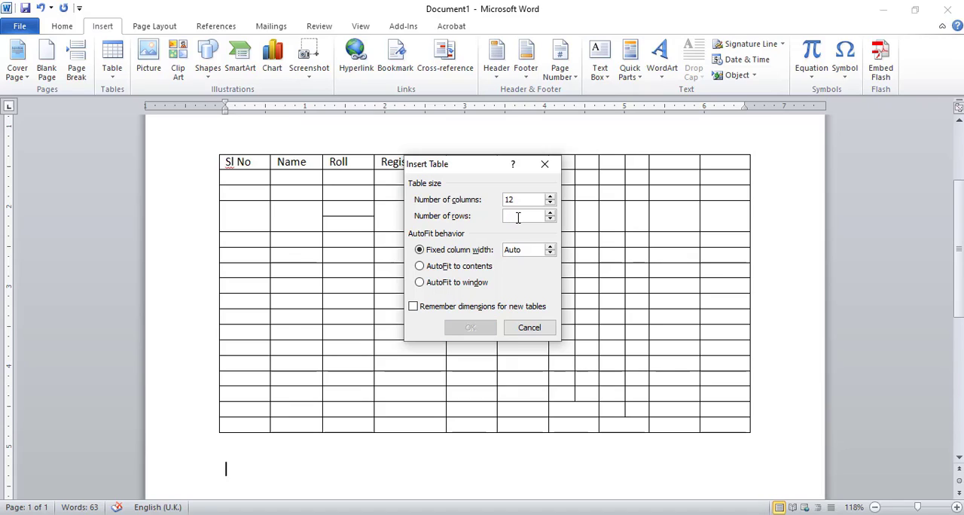
pyautogui.write('100')
pyautogui.press('BackSpace')
pyautogui.press('BackSpace')
pyautogui.press('BackSpace')
pyautogui.write('2')
pyautogui.press('Tab')
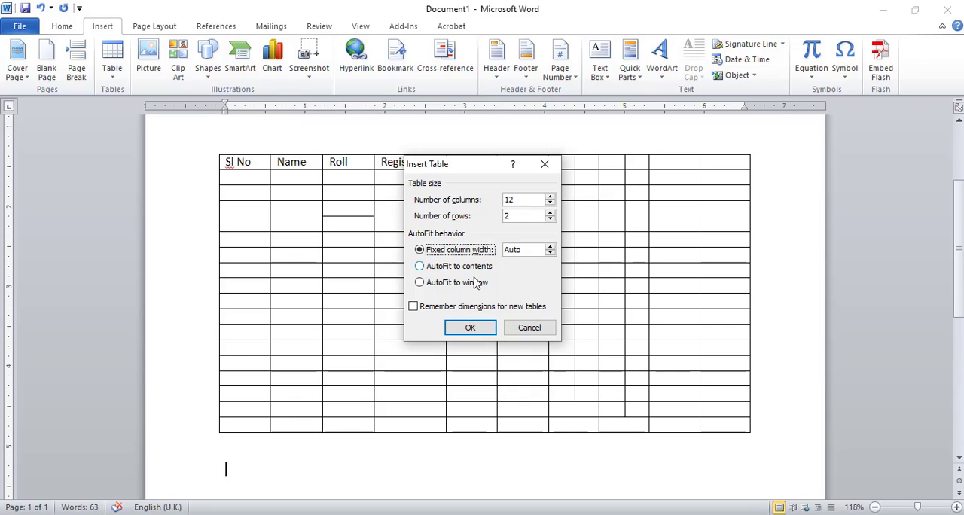
pyautogui.click(468, 329)
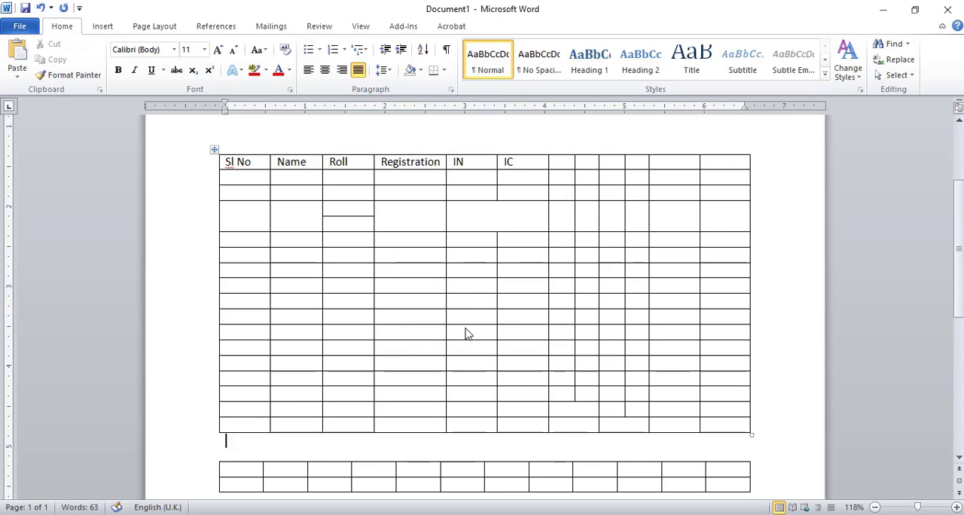
# Select the cells across the first row of the 12-column table and clear the selection.
pyautogui.press('Down')
pyautogui.press('Down')
pyautogui.press('Down')
pyautogui.press('Down')
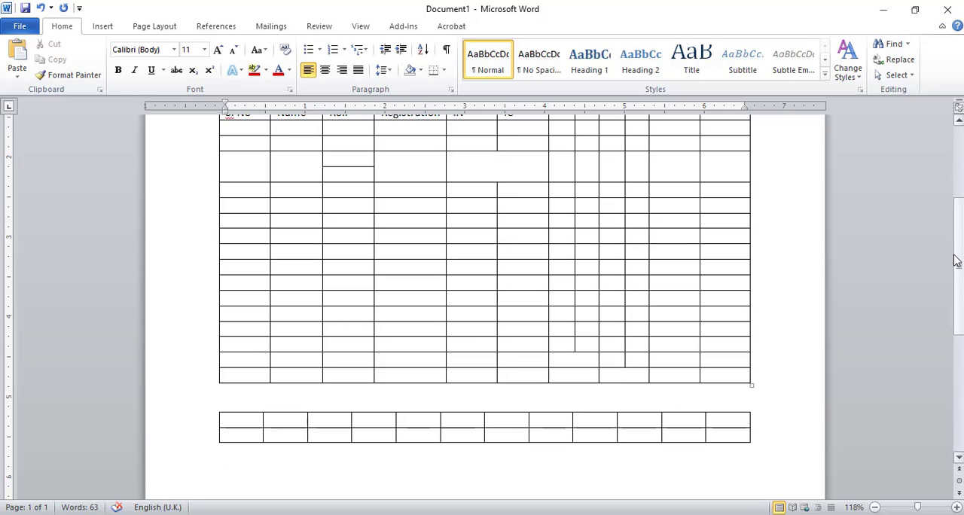
pyautogui.moveTo(955, 260); pyautogui.dragTo(960, 275)
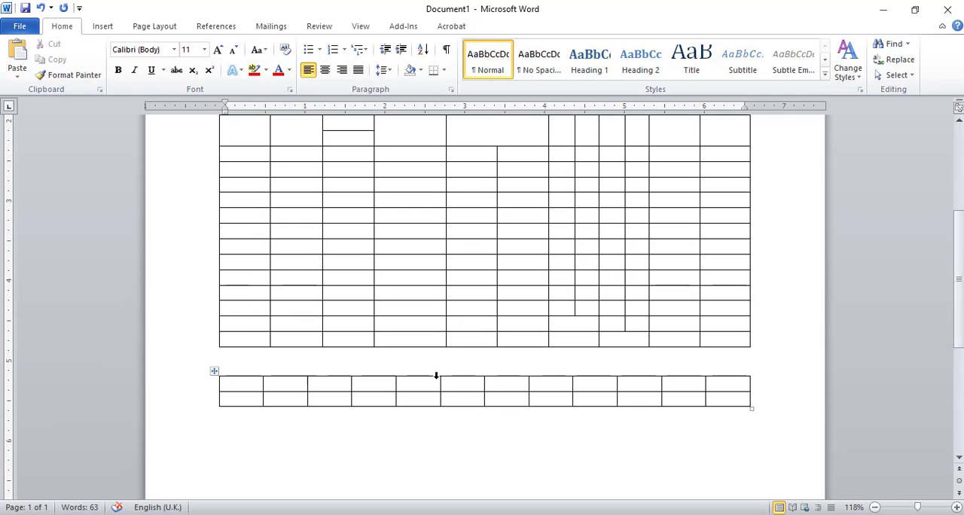
pyautogui.click(251, 385)
pyautogui.doubleClick(251, 385)
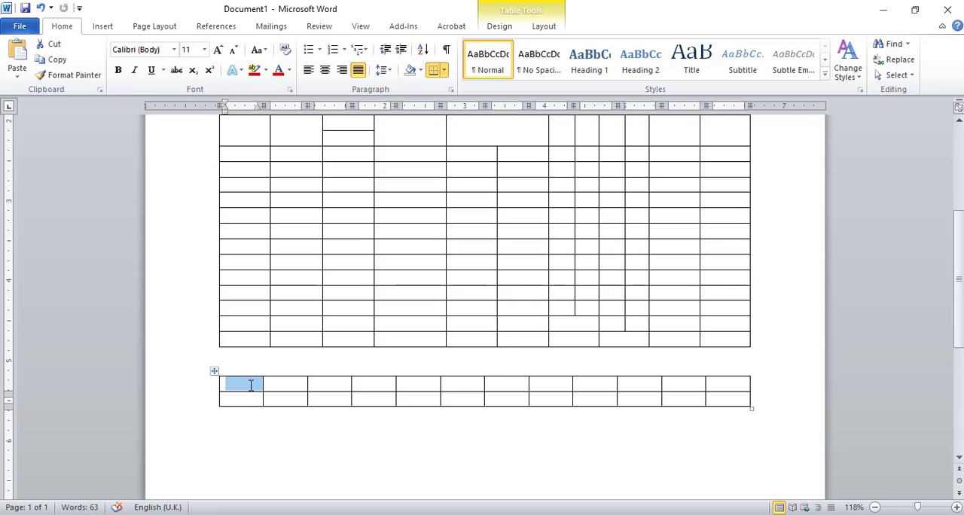
pyautogui.hotkey('shift', 'Right')
pyautogui.hotkey('shift', 'Right')
pyautogui.hotkey('shift', 'Right')
pyautogui.hotkey('shift', 'Right')
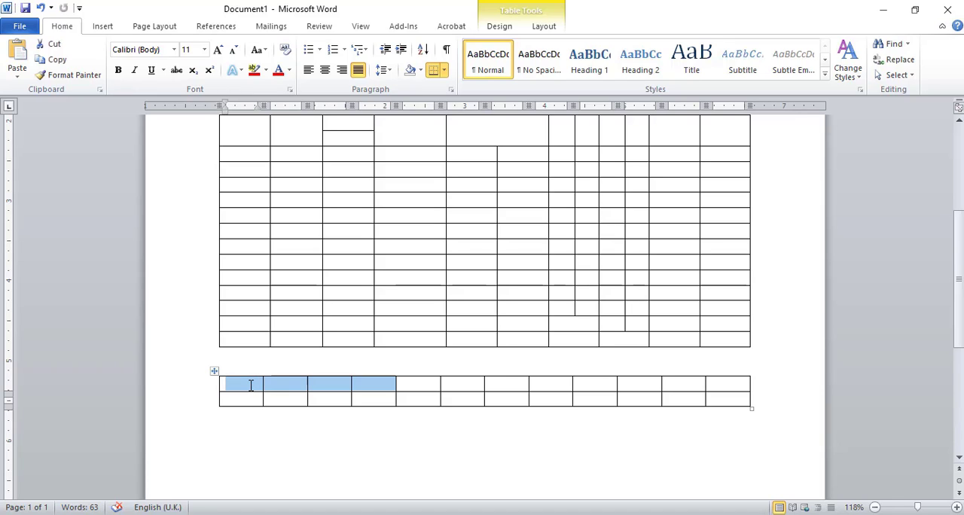
pyautogui.hotkey('shift', 'Right')
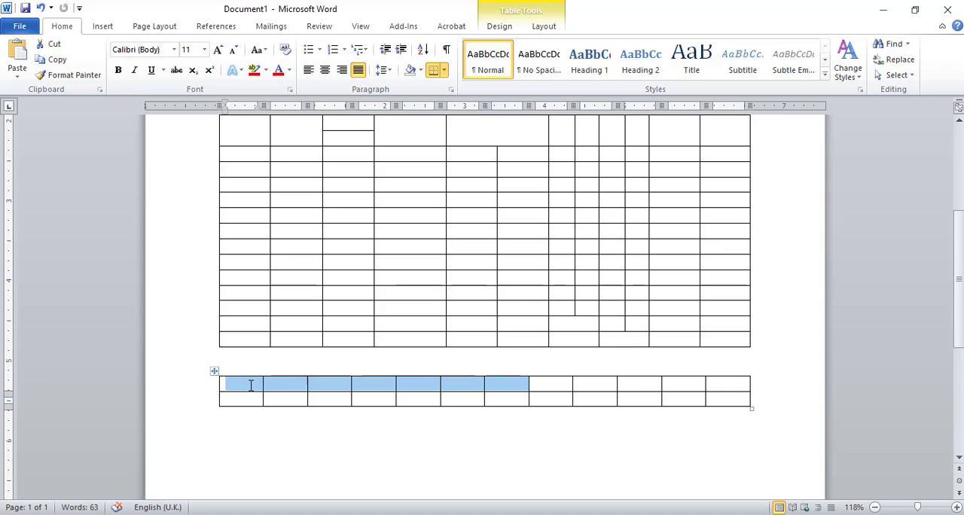
pyautogui.hotkey('shift', 'Right')
pyautogui.hotkey('shift', 'Right')
pyautogui.hotkey('shift', 'Right')
pyautogui.hotkey('shift', 'Right')
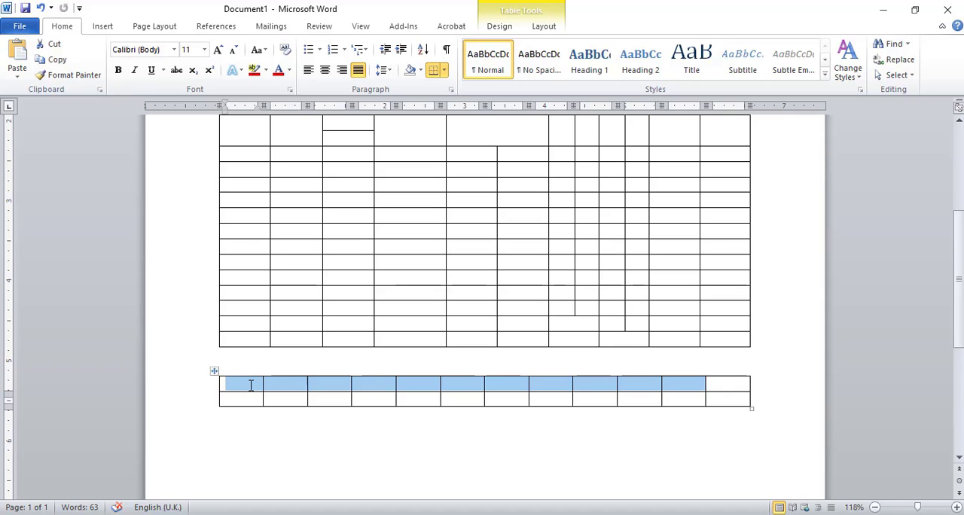
pyautogui.hotkey('shift', 'Right')
pyautogui.press('Left')
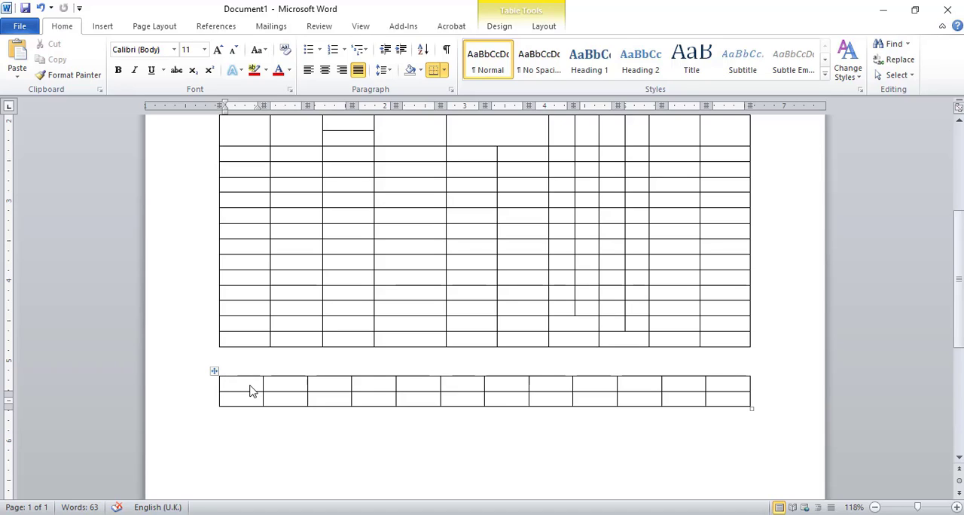
# Select everything from the end of the document up through both tables and delete it.
pyautogui.hotkey('ctrl', 'End')
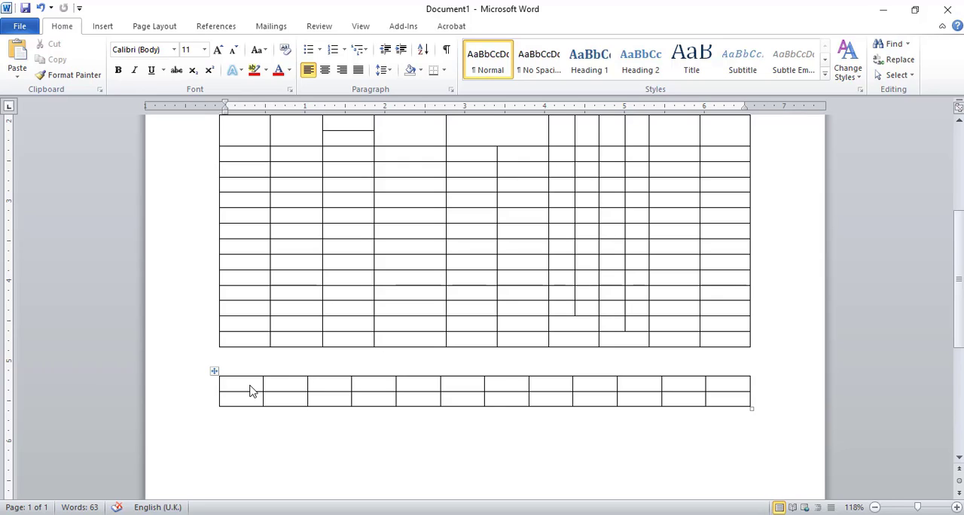
pyautogui.click(103, 27)
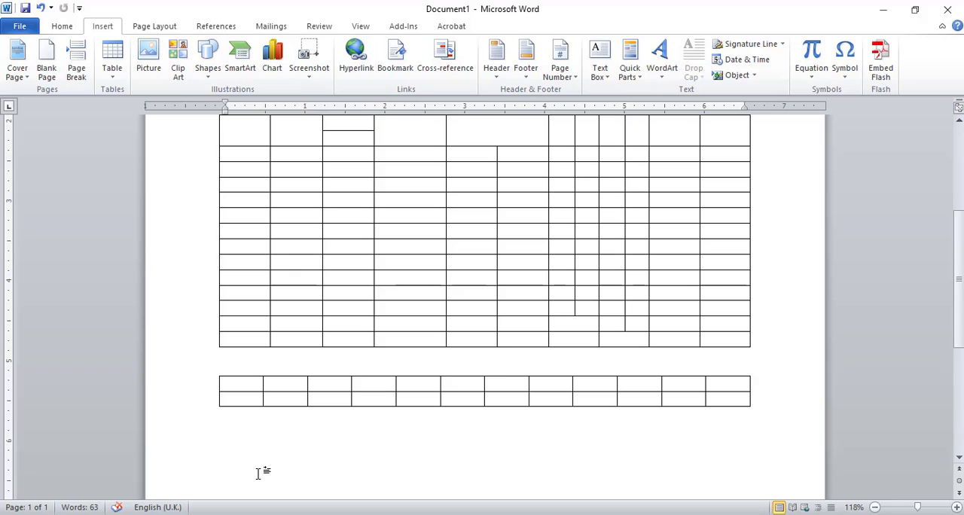
pyautogui.hotkey('shift', 'Up')
pyautogui.hotkey('shift', 'Up')
pyautogui.hotkey('shift', 'Up')
pyautogui.hotkey('shift', 'Up')
pyautogui.hotkey('shift', 'Up')
pyautogui.hotkey('shift', 'Up')
pyautogui.hotkey('shift', 'Up')
pyautogui.hotkey('shift', 'Up')
pyautogui.hotkey('shift', 'Up')
pyautogui.hotkey('shift', 'Up')
pyautogui.hotkey('shift', 'Up')
pyautogui.hotkey('shift', 'Up')
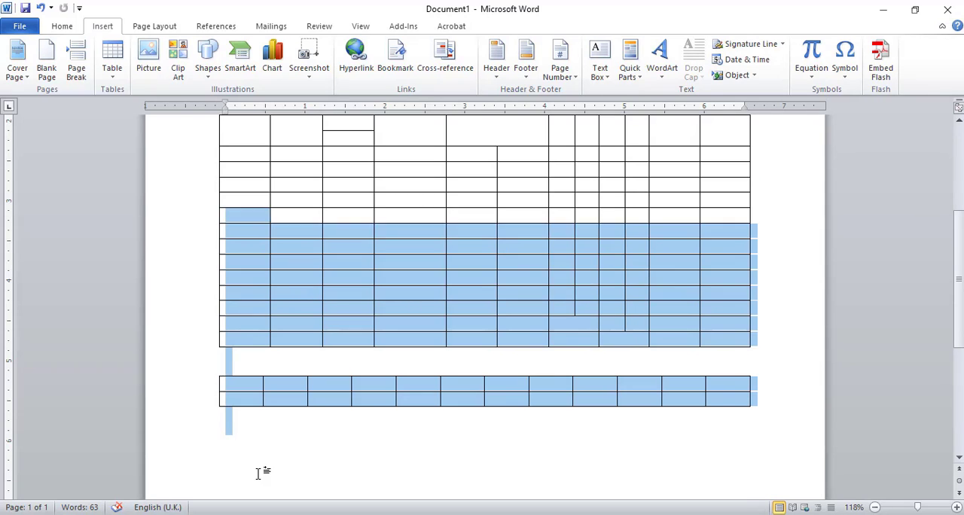
pyautogui.hotkey('shift', 'Up')
pyautogui.hotkey('shift', 'Up')
pyautogui.hotkey('shift', 'Up')
pyautogui.hotkey('shift', 'Up')
pyautogui.hotkey('shift', 'Up')
pyautogui.hotkey('shift', 'Up')
pyautogui.hotkey('shift', 'Up')
pyautogui.hotkey('shift', 'Up')
pyautogui.hotkey('shift', 'Up')
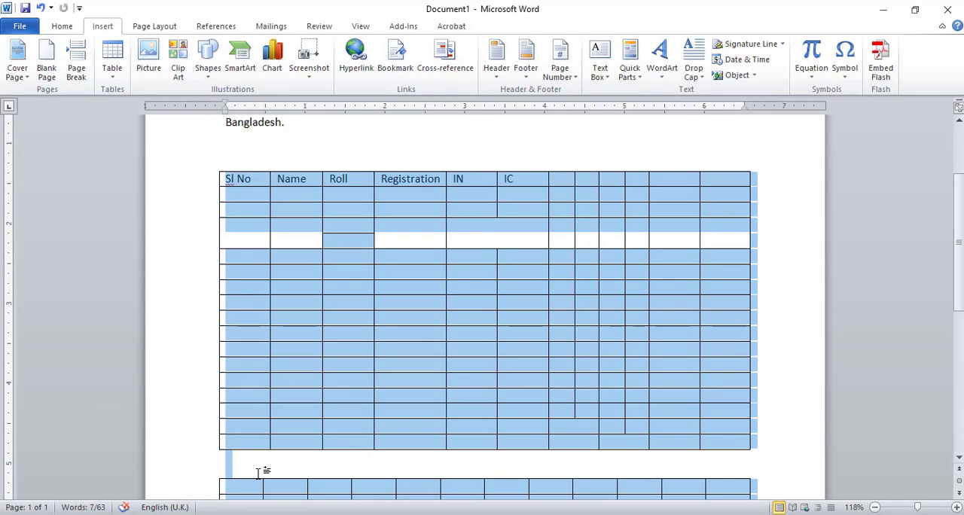
pyautogui.press('Delete')
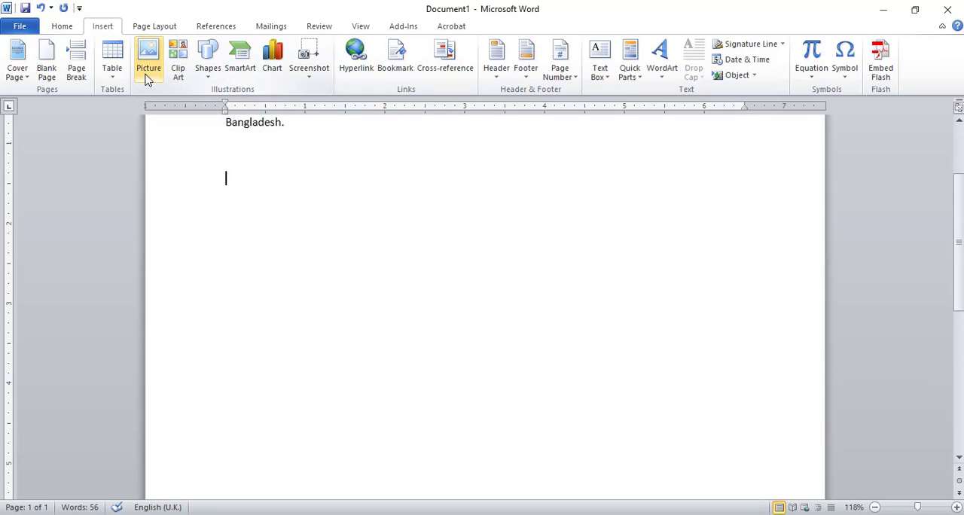
# Insert the picture ansar-job-circular-2021.jpg from the Cercular folder on the Desktop below the paragraph.
pyautogui.moveTo(122, 41); pyautogui.dragTo(166, 81)
pyautogui.press('Escape')
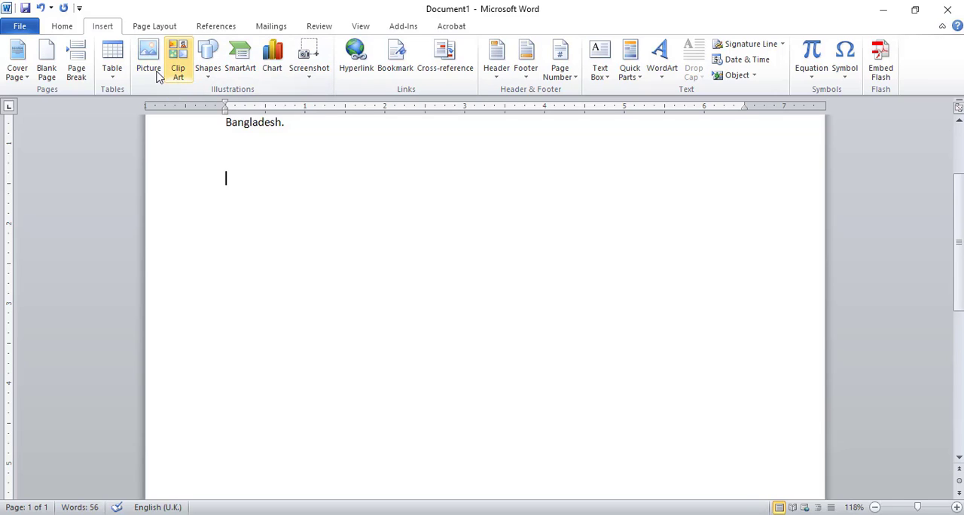
pyautogui.click(149, 67)
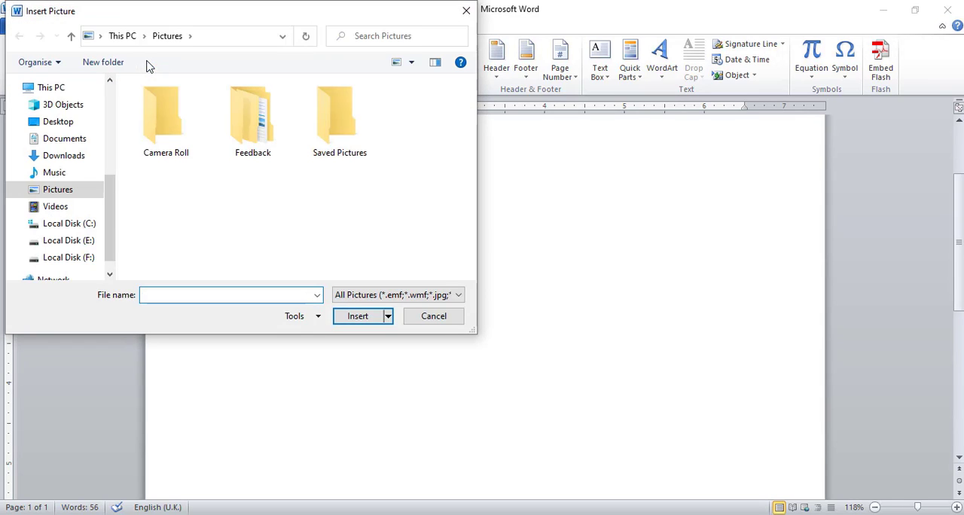
pyautogui.click(62, 123)
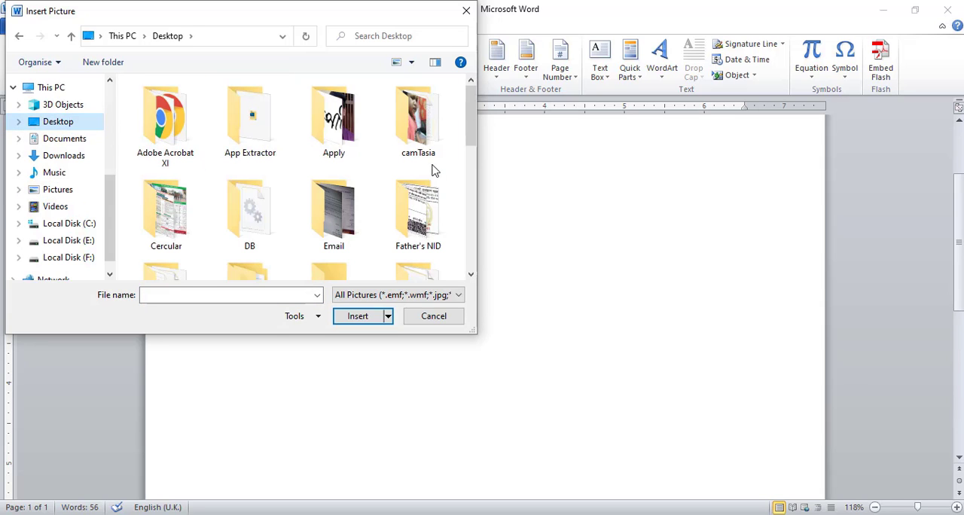
pyautogui.doubleClick(181, 215)
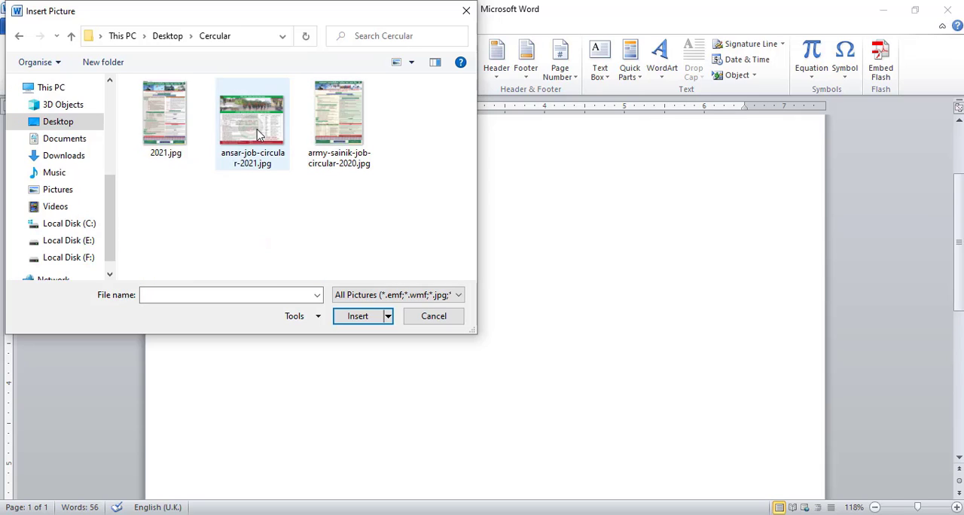
pyautogui.click(256, 129)
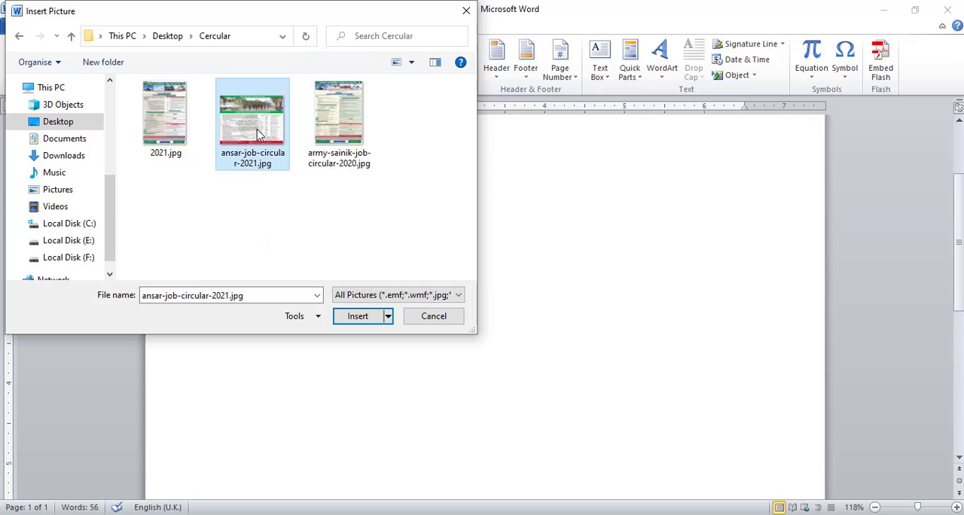
pyautogui.click(357, 317)
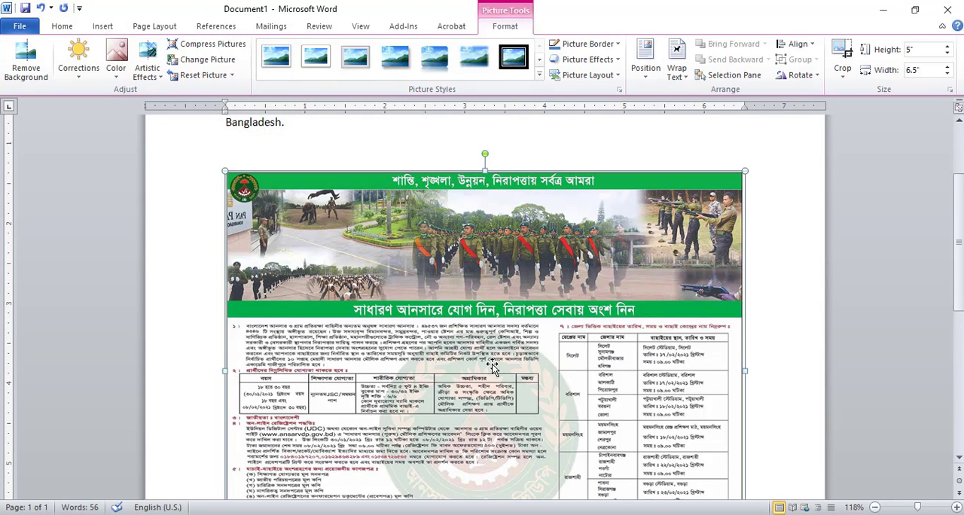
pyautogui.moveTo(960, 243); pyautogui.dragTo(960, 212)
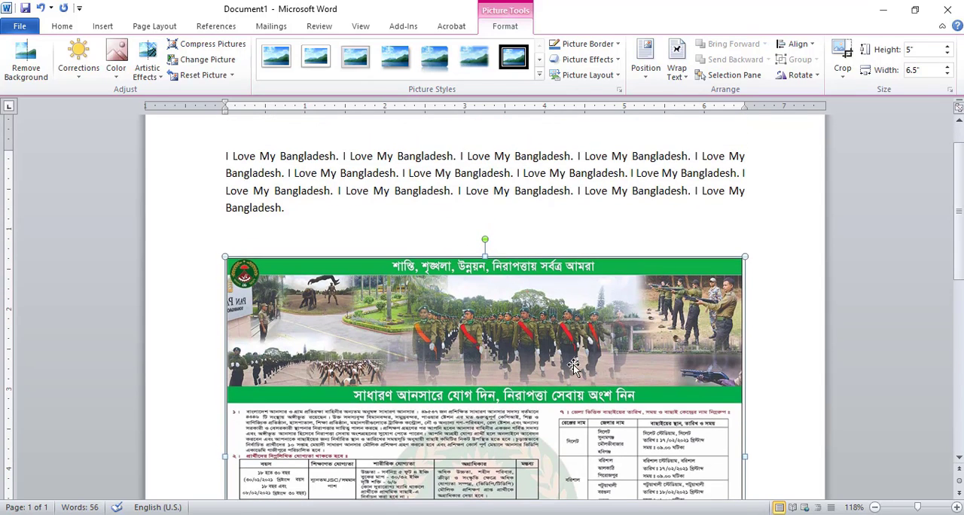
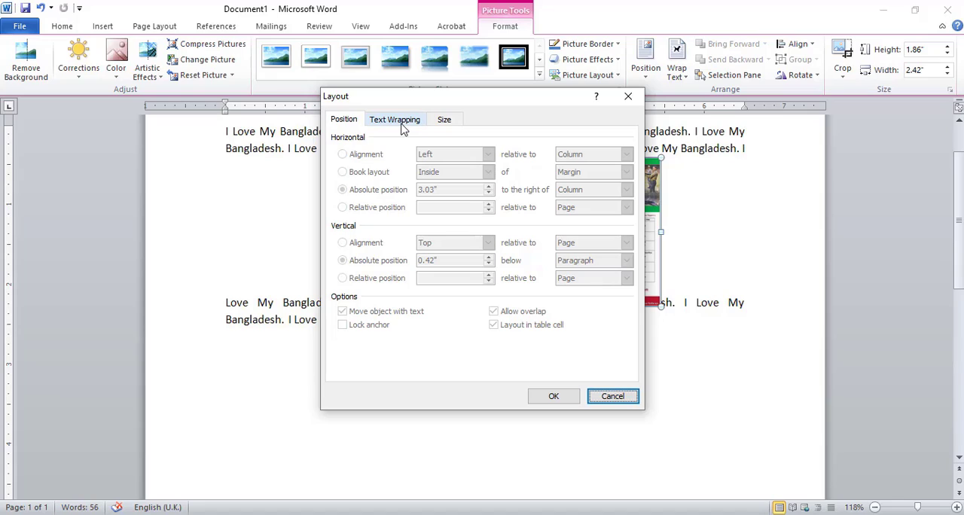
# Set the picture's text wrapping to In front of text and move it over the paragraph, about 1.9 inches to the right of the column edge.
pyautogui.click(403, 124)
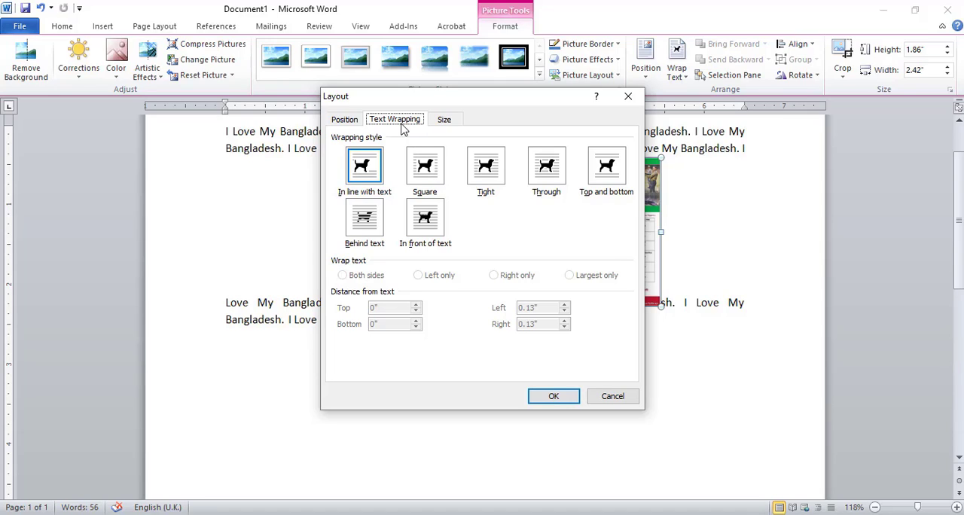
pyautogui.click(443, 223)
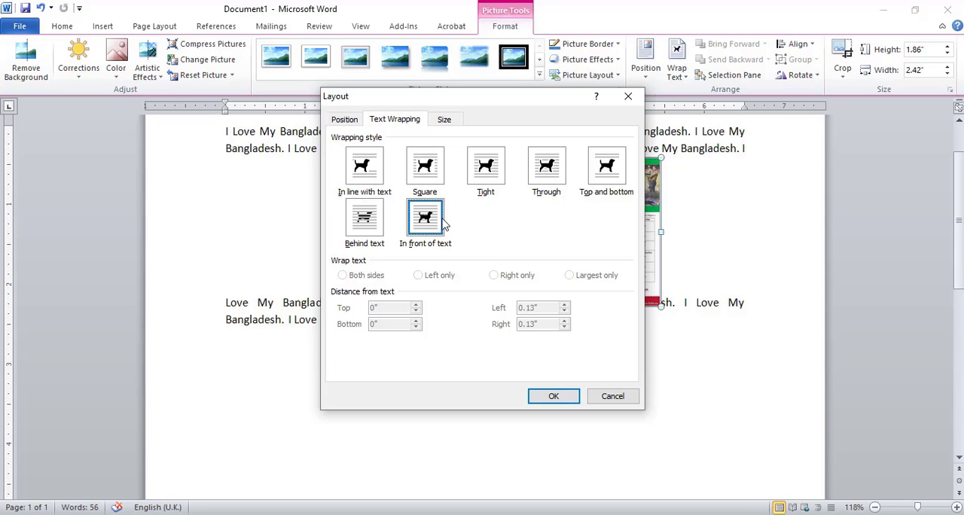
pyautogui.click(552, 397)
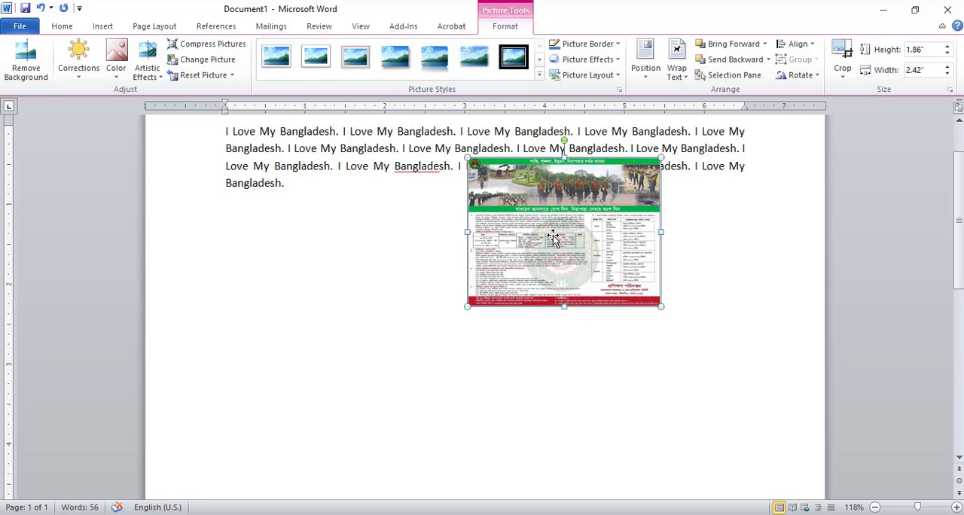
pyautogui.moveTo(553, 237); pyautogui.dragTo(461, 233)
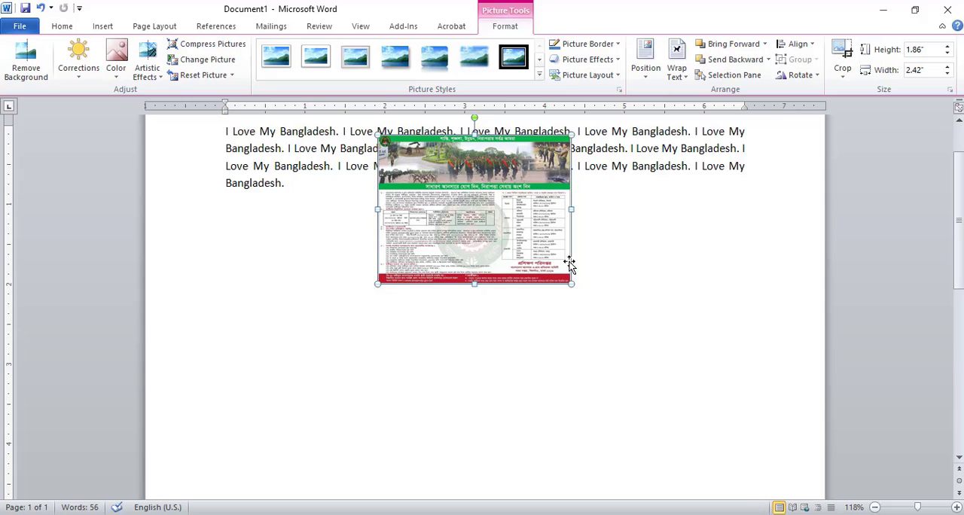
# Change the picture's text wrapping style to Behind text through the full layout options.
pyautogui.click(957, 509)
pyautogui.click(956, 509)
pyautogui.click(957, 509)
pyautogui.click(956, 509)
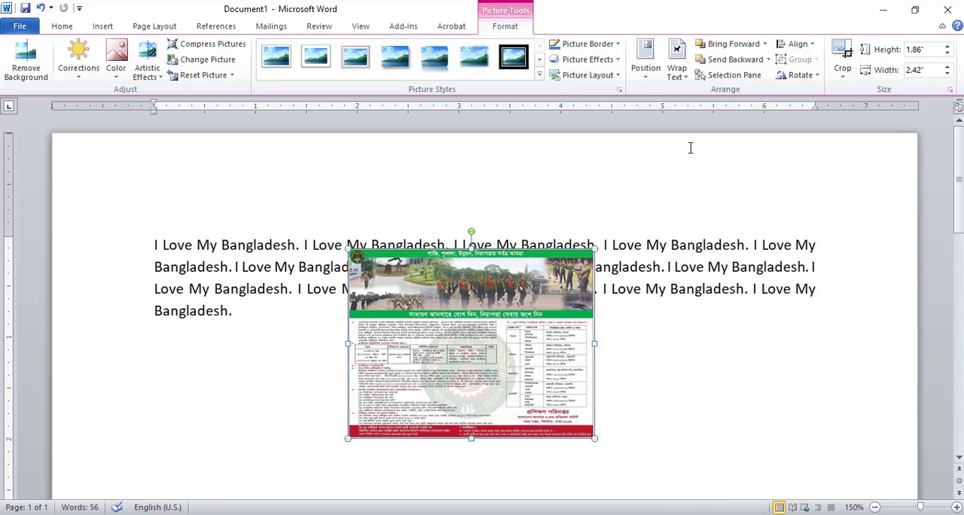
pyautogui.click(644, 70)
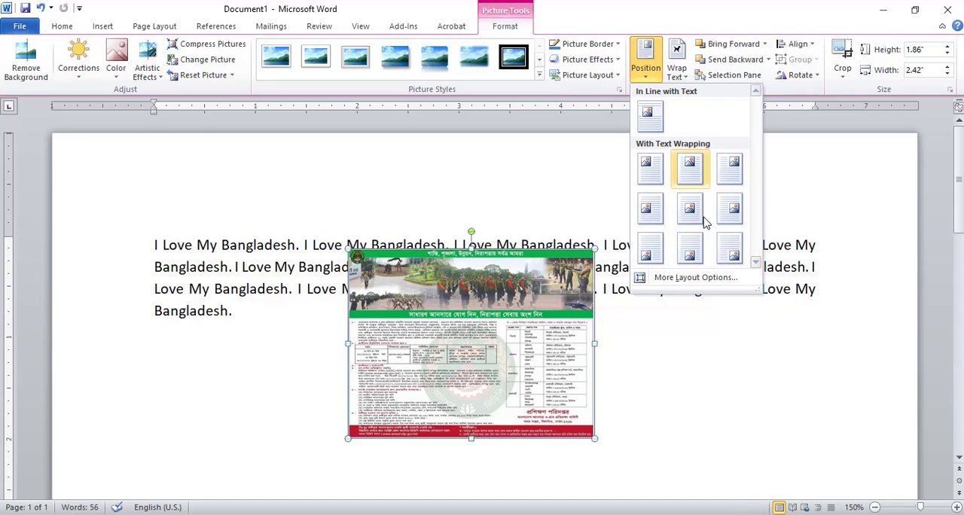
pyautogui.click(678, 277)
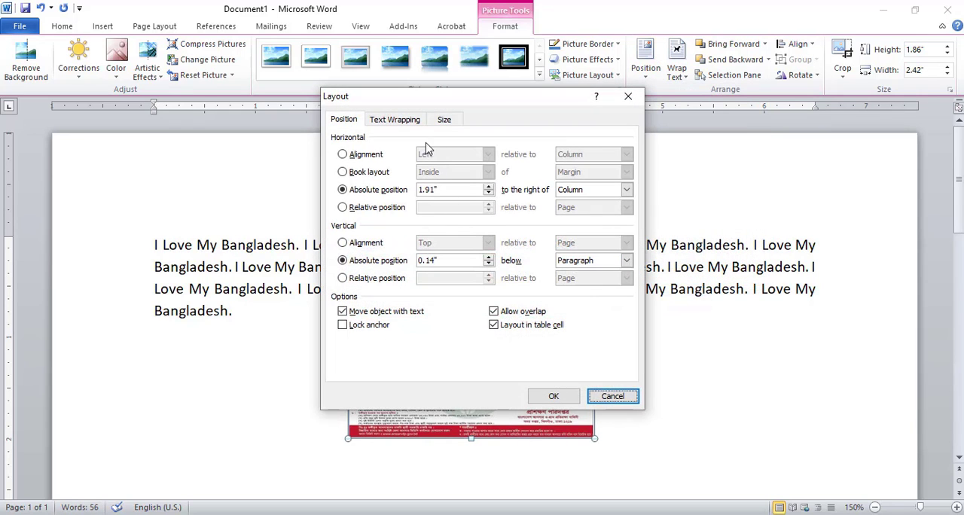
pyautogui.click(405, 121)
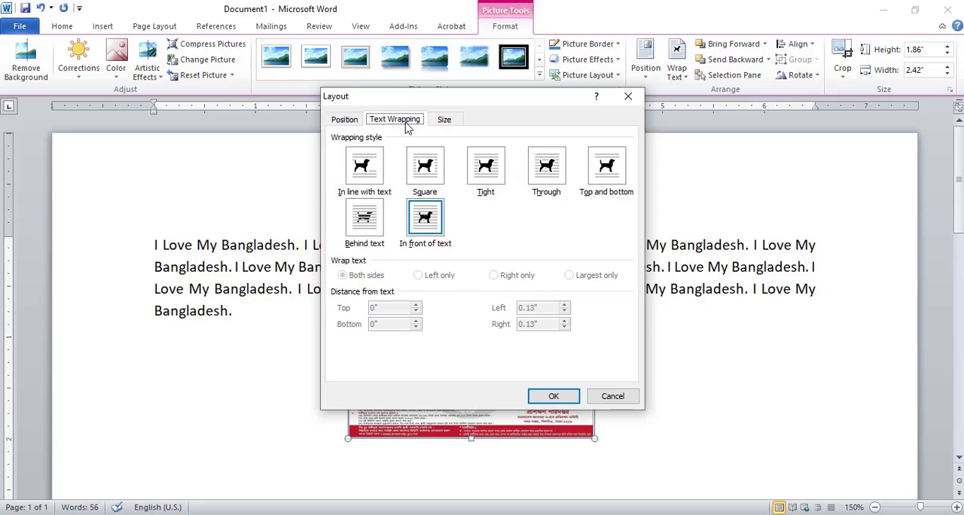
pyautogui.click(366, 218)
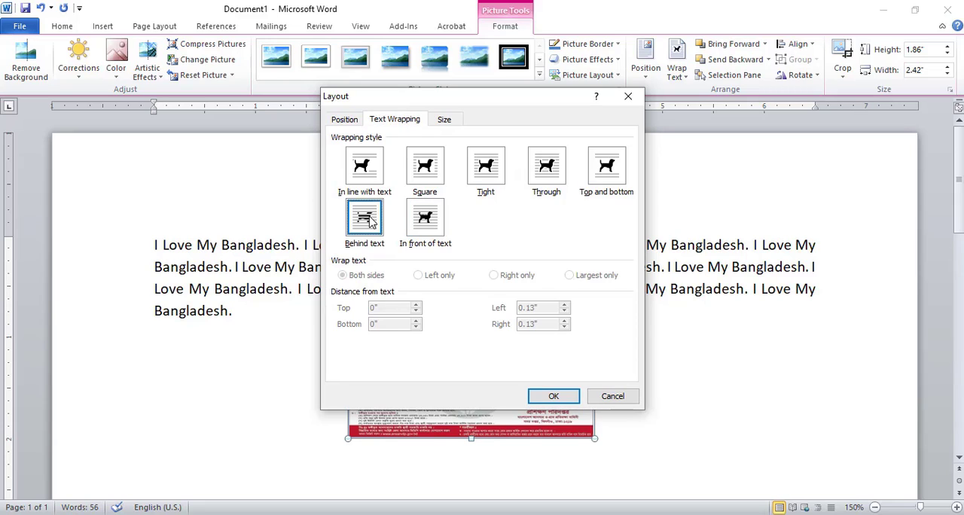
pyautogui.click(557, 397)
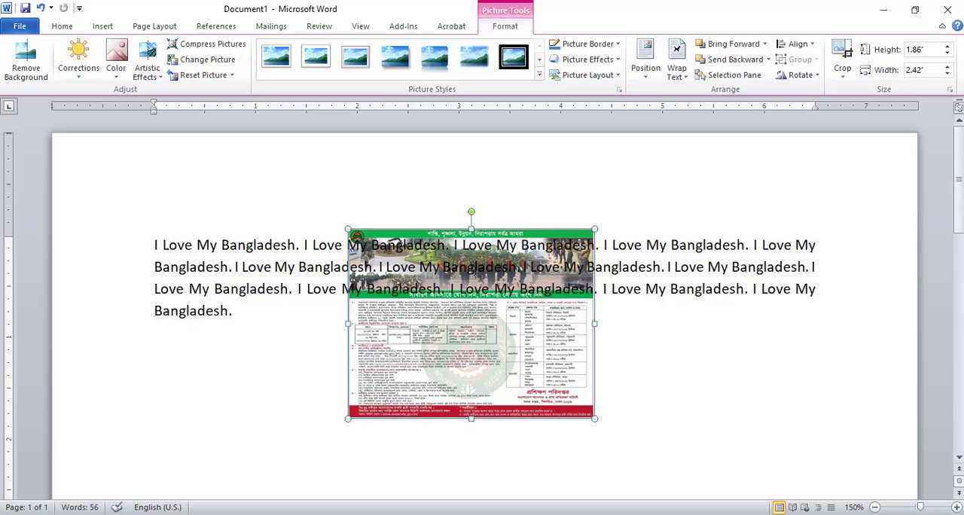
# Examine at several zoom levels, up to 190%, how the paragraph text overlaps the picture behind it.
pyautogui.click(957, 507)
pyautogui.click(956, 507)
pyautogui.click(957, 506)
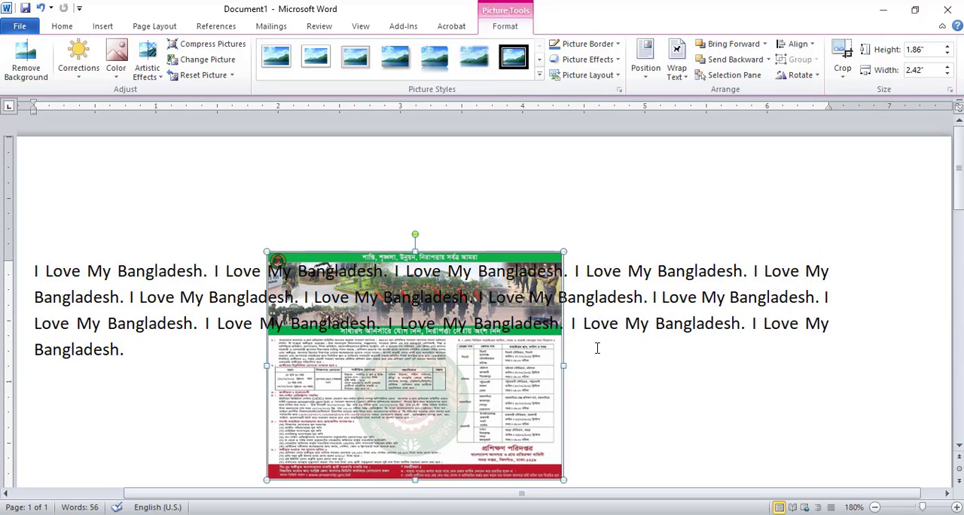
pyautogui.click(873, 507)
pyautogui.click(874, 507)
pyautogui.click(874, 507)
pyautogui.click(873, 507)
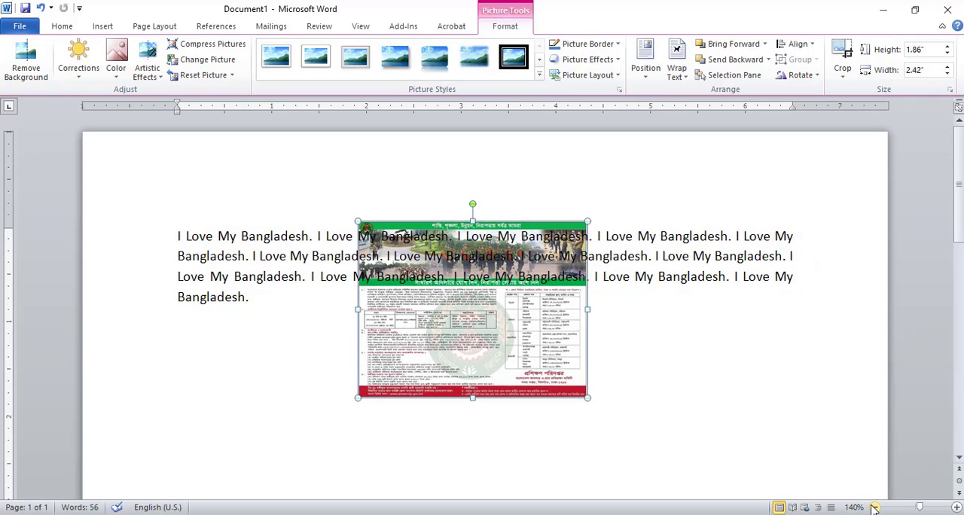
pyautogui.click(874, 508)
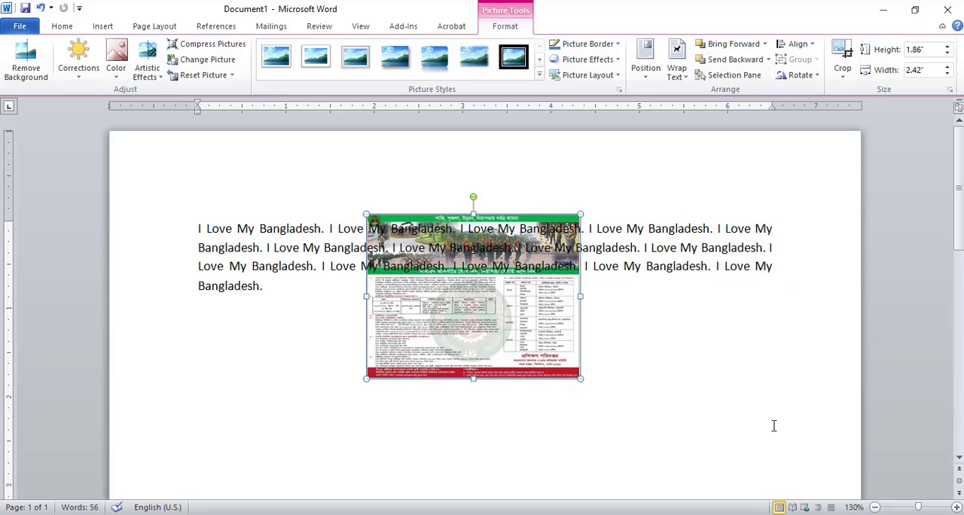
pyautogui.click(957, 508)
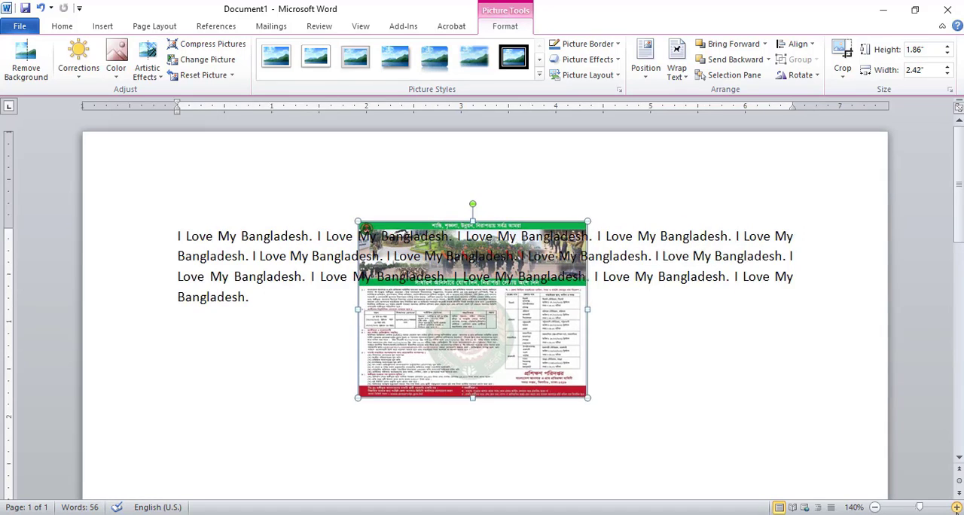
pyautogui.click(957, 508)
pyautogui.click(957, 508)
pyautogui.click(956, 508)
pyautogui.click(957, 509)
pyautogui.click(957, 509)
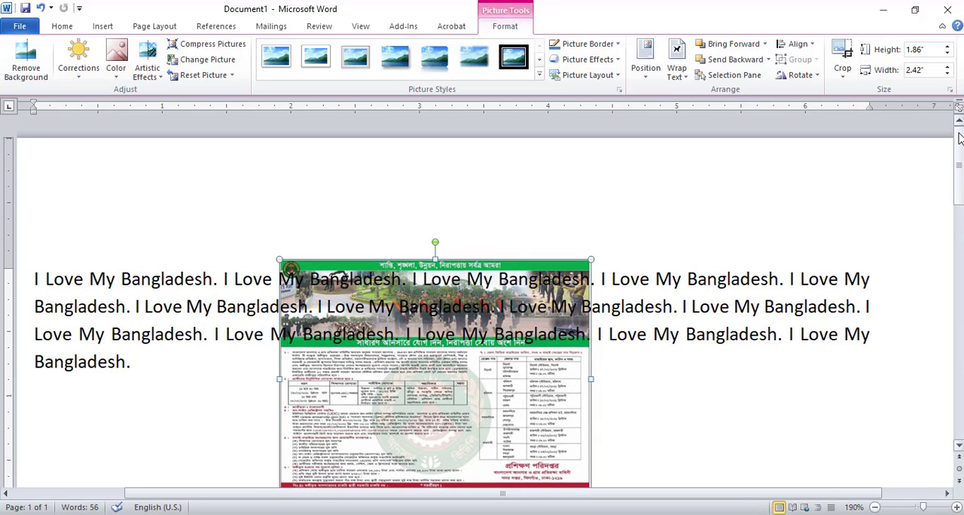
pyautogui.moveTo(959, 150); pyautogui.dragTo(960, 161)
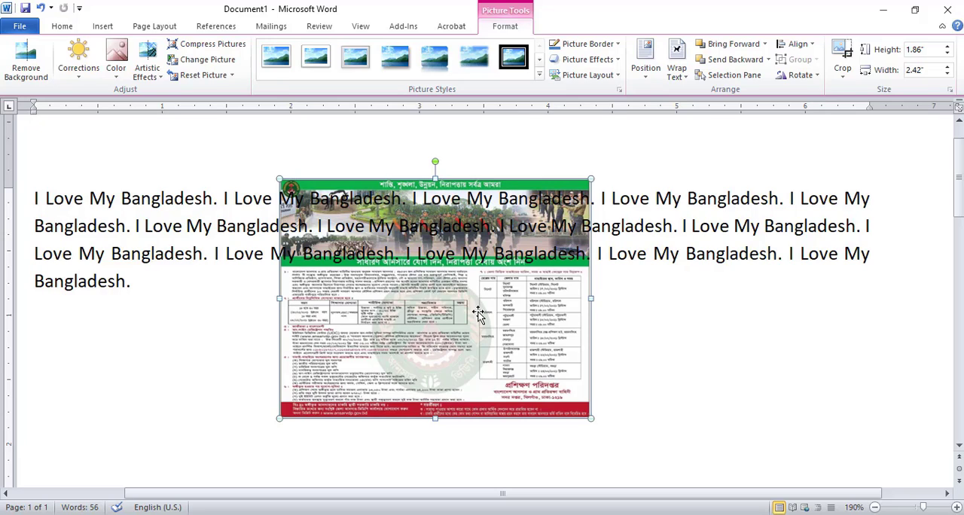
# Look through the correction presets and the color saturation, tone and recolor presets for the picture without applying any.
pyautogui.click(84, 81)
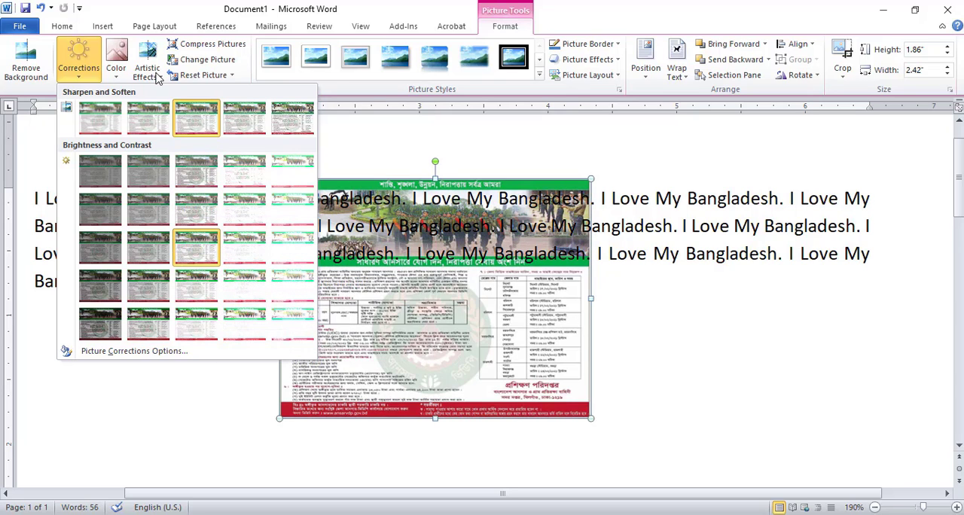
pyautogui.click(115, 69)
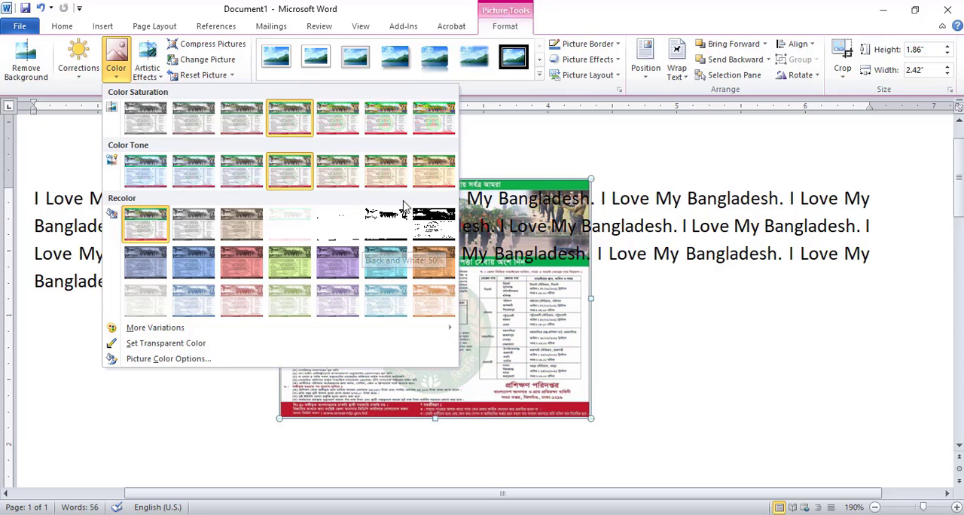
pyautogui.click(516, 300)
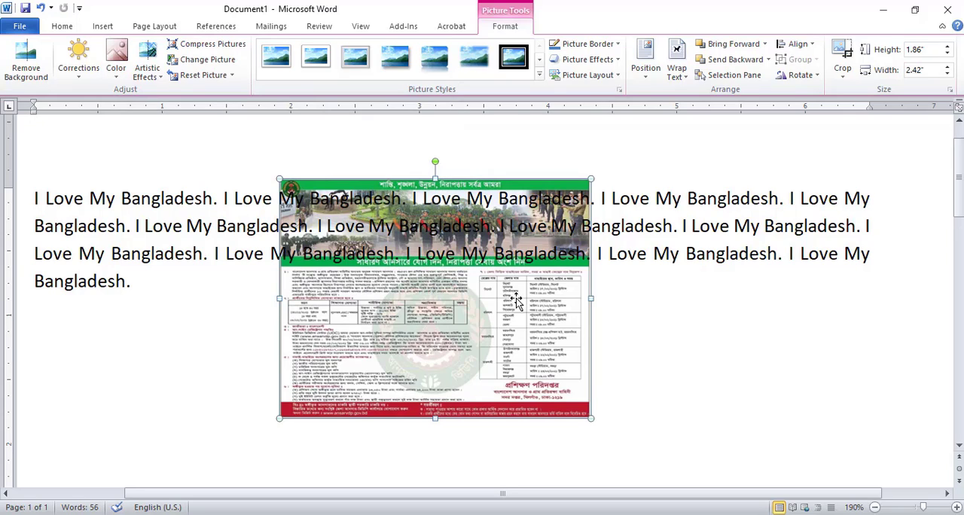
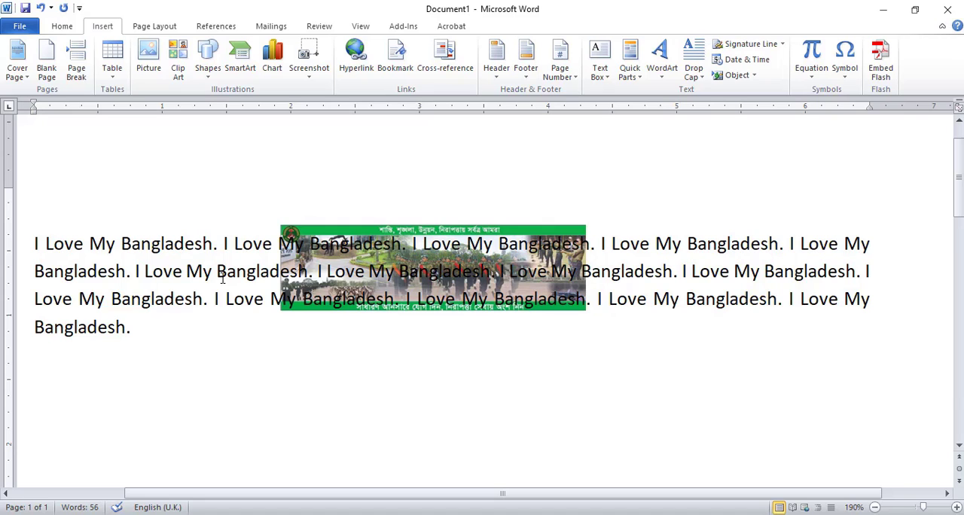
# Draw a nearly horizontal line about 5.11 inches long below the paragraph and give it the Subtle Line - Dark 1 style.
pyautogui.click(199, 81)
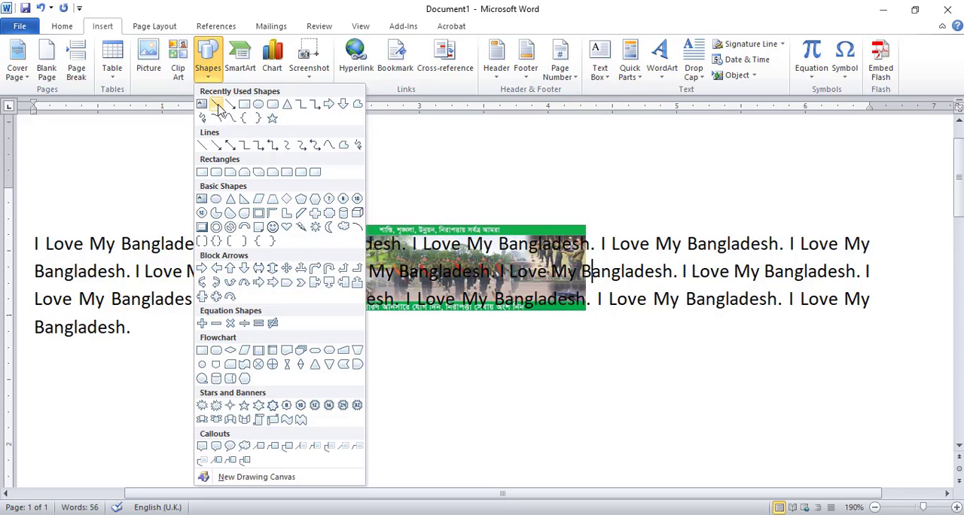
pyautogui.click(203, 146)
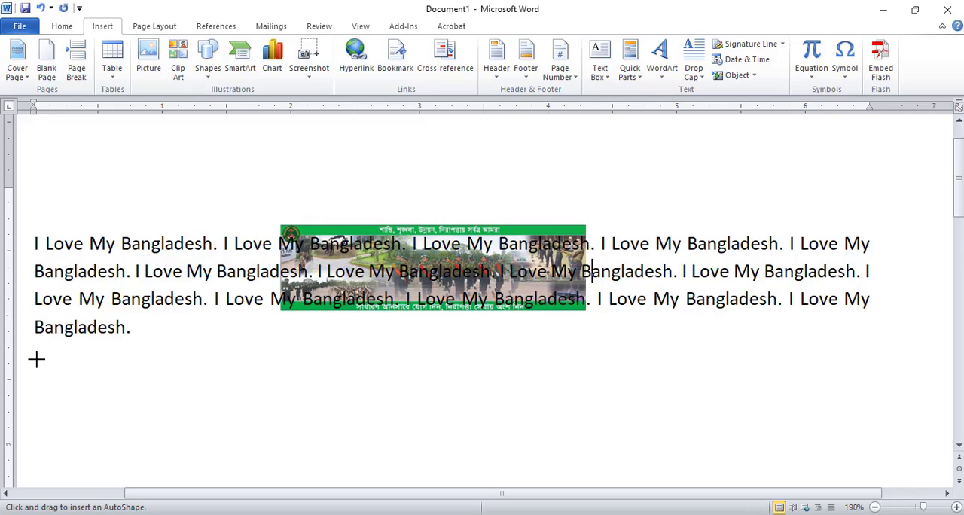
pyautogui.moveTo(36, 359)
pyautogui.mouseDown()
pyautogui.moveTo(490, 393)
pyautogui.moveTo(694, 367)
pyautogui.mouseUp()
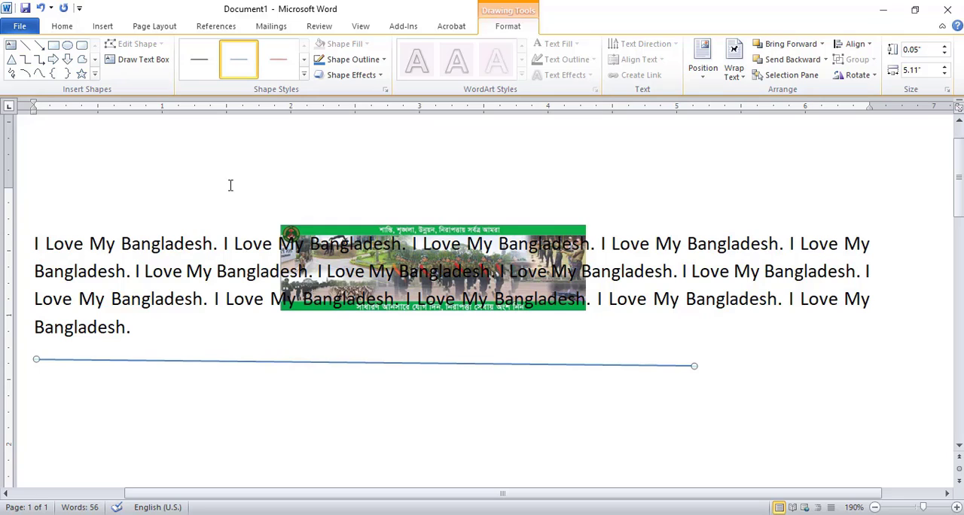
pyautogui.click(197, 61)
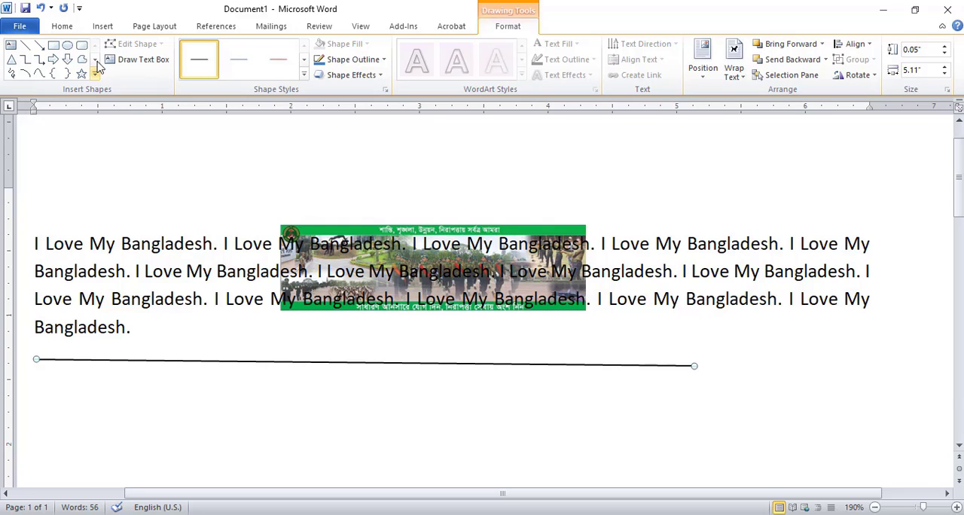
# Insert a heart shape about 1.48 inches wide and 1.32 inches high below the line.
pyautogui.click(98, 30)
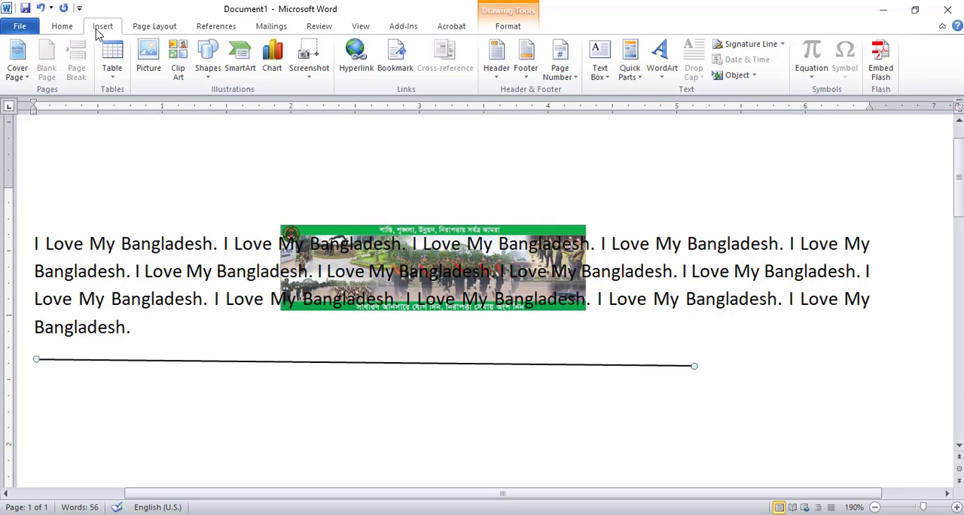
pyautogui.click(208, 59)
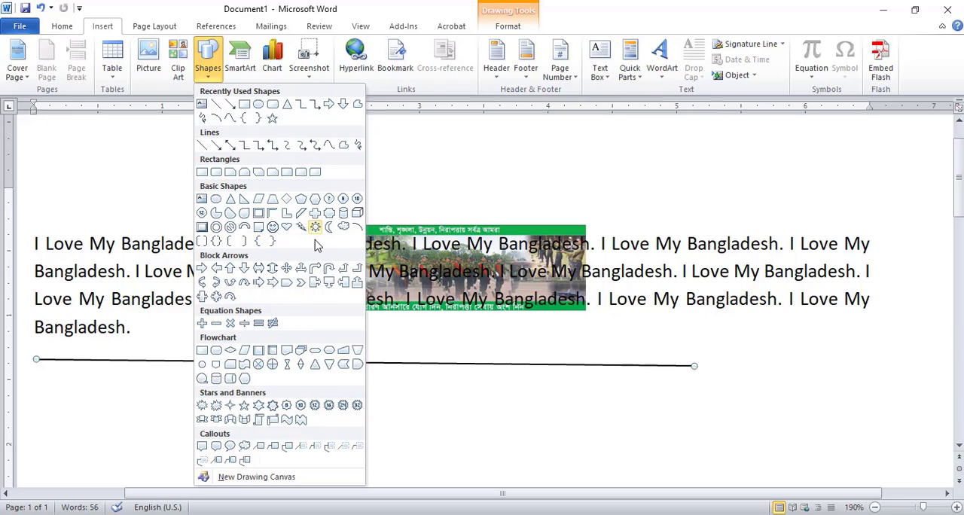
pyautogui.click(287, 228)
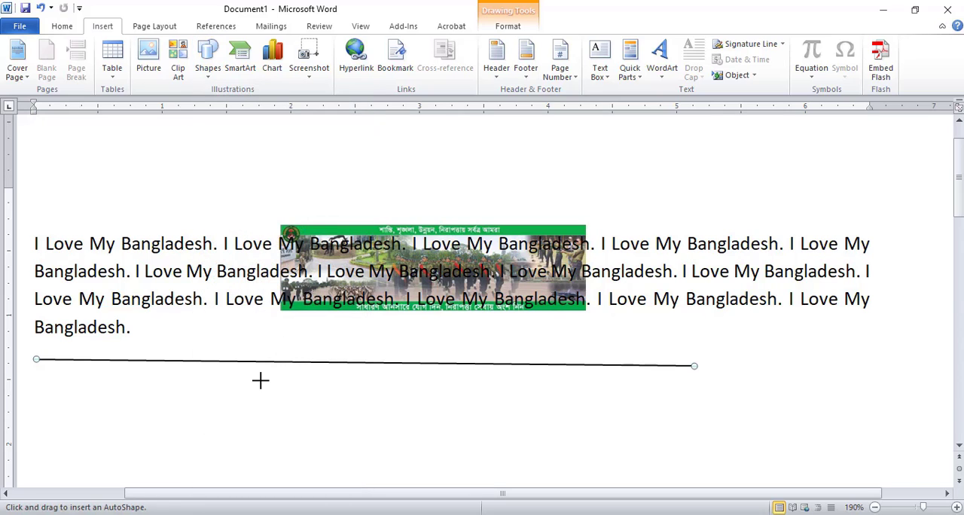
pyautogui.moveTo(260, 380); pyautogui.dragTo(450, 428)
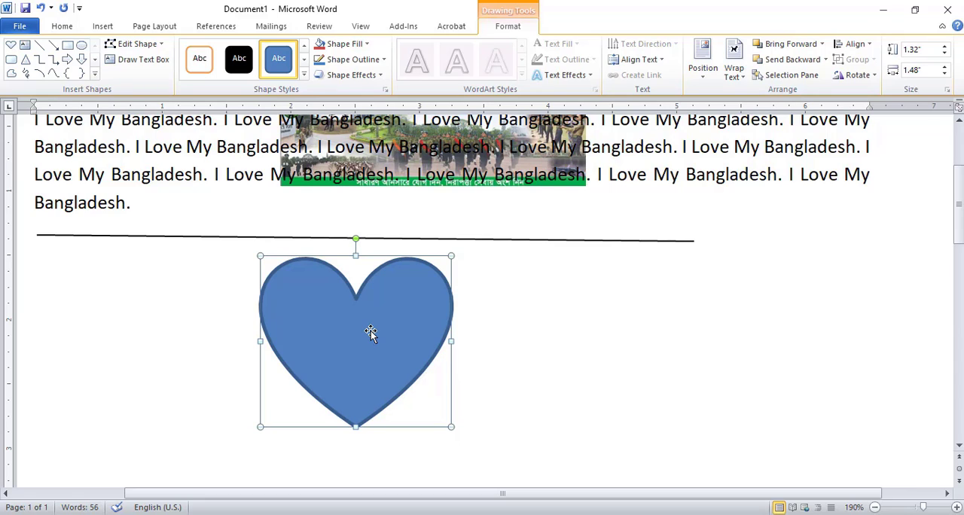
# Fill the heart with standard yellow and color its outline light blue.
pyautogui.click(362, 45)
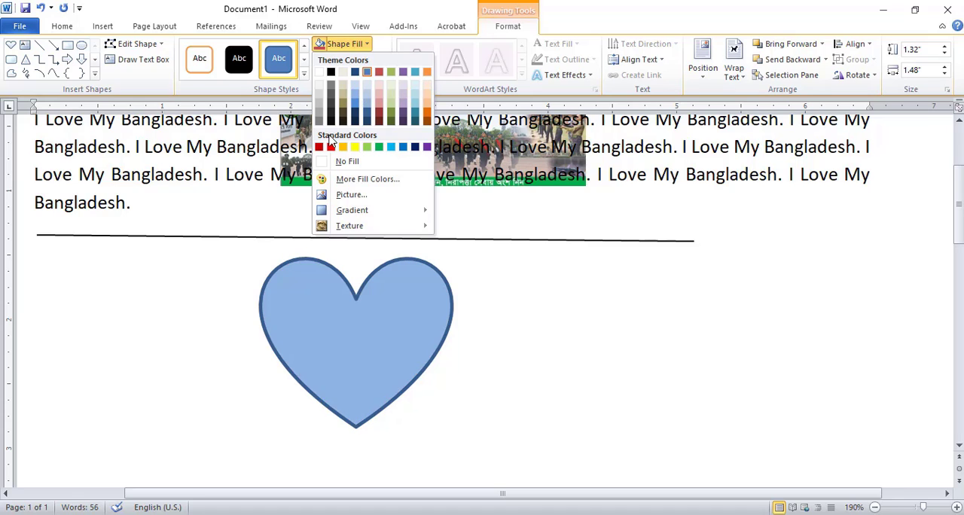
pyautogui.click(355, 148)
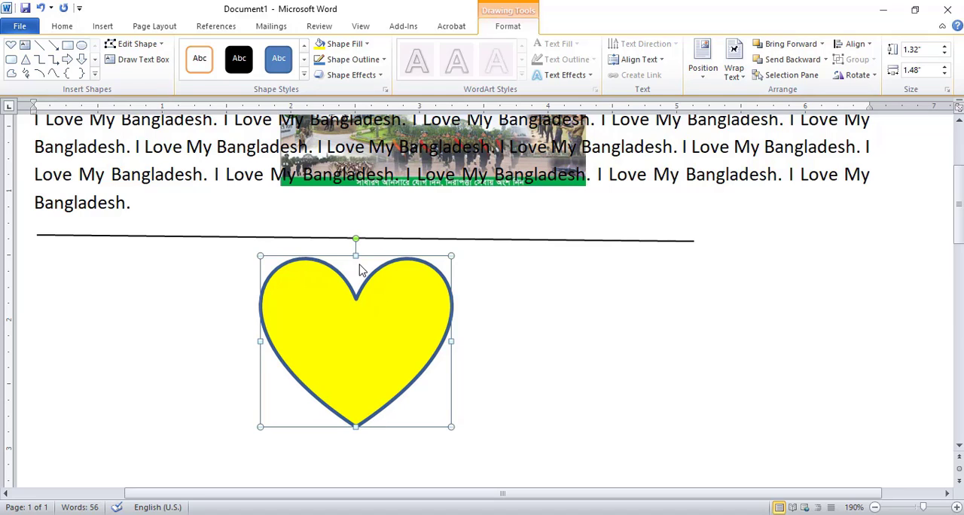
pyautogui.click(363, 63)
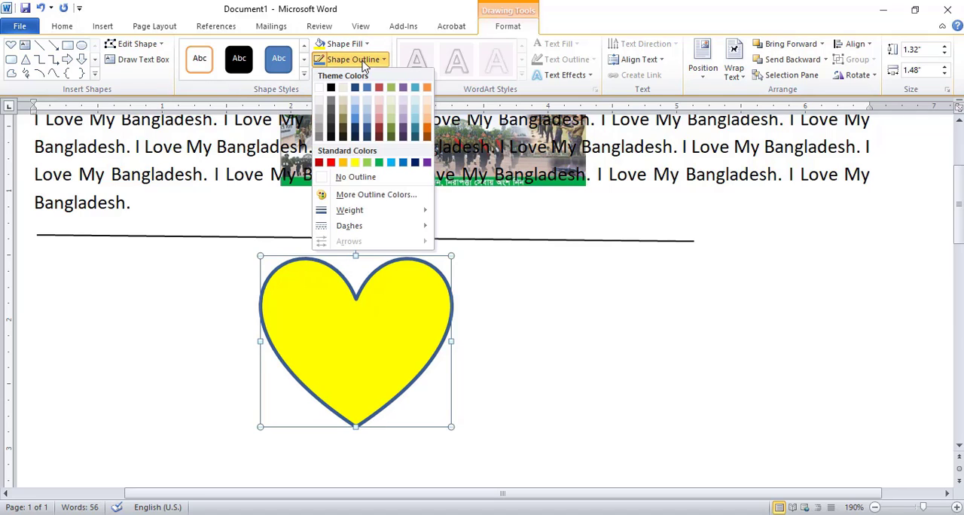
pyautogui.click(391, 163)
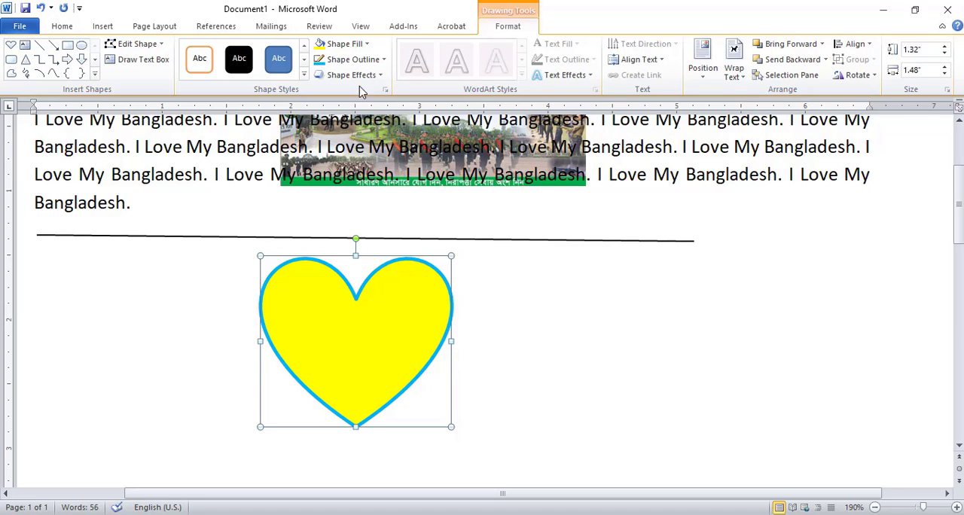
# Set the heart's outline weight to 6 pt and its line style to dashes.
pyautogui.click(354, 59)
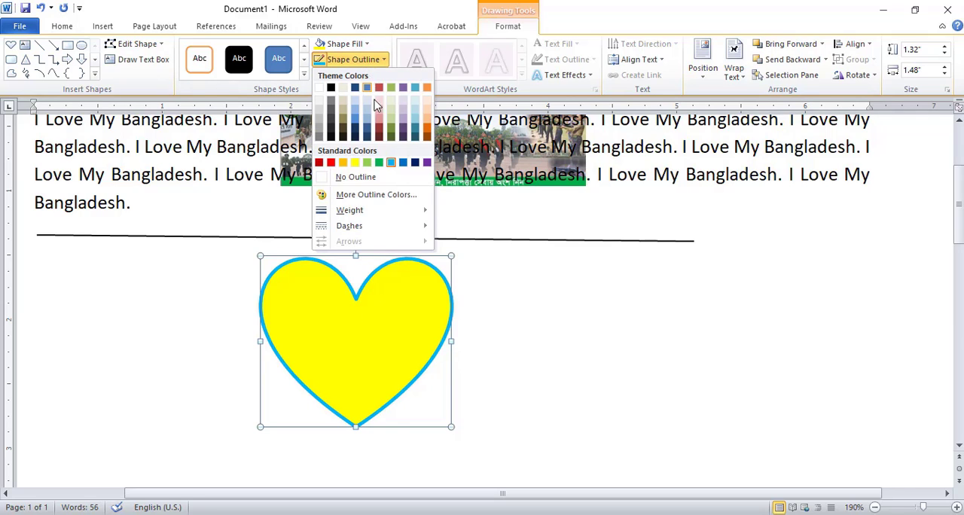
pyautogui.moveTo(380, 216)
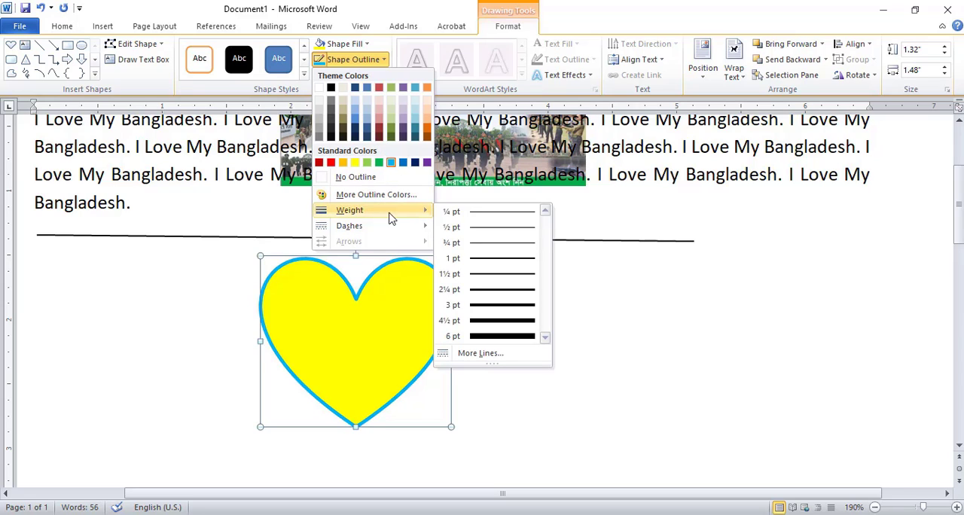
pyautogui.click(507, 333)
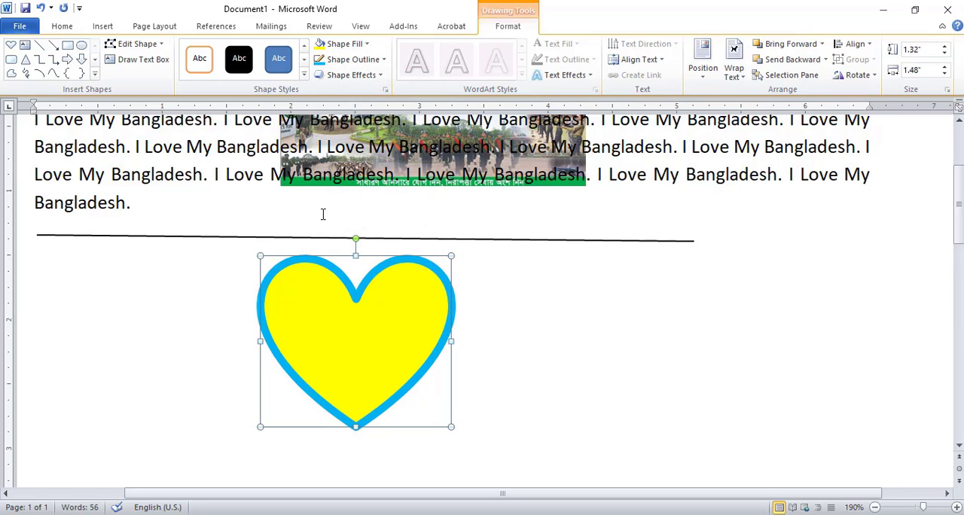
pyautogui.click(345, 64)
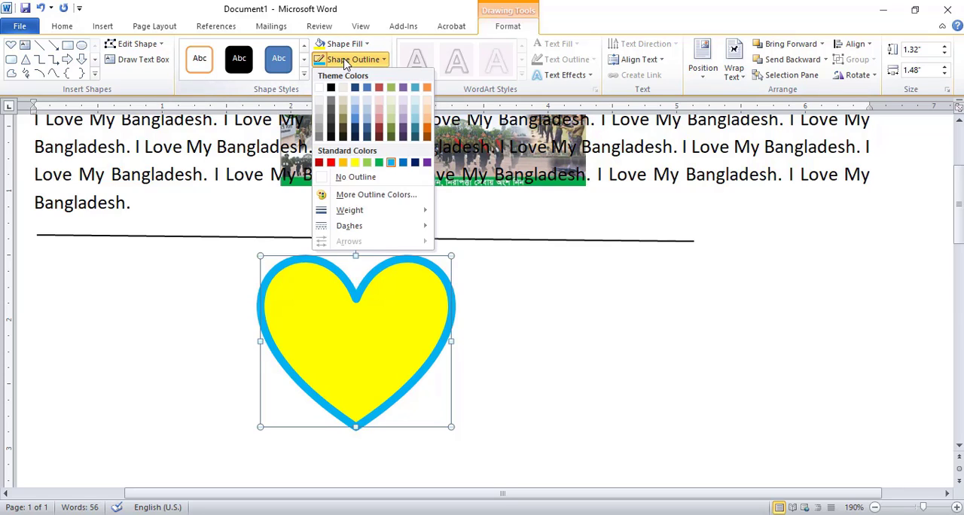
pyautogui.moveTo(351, 228)
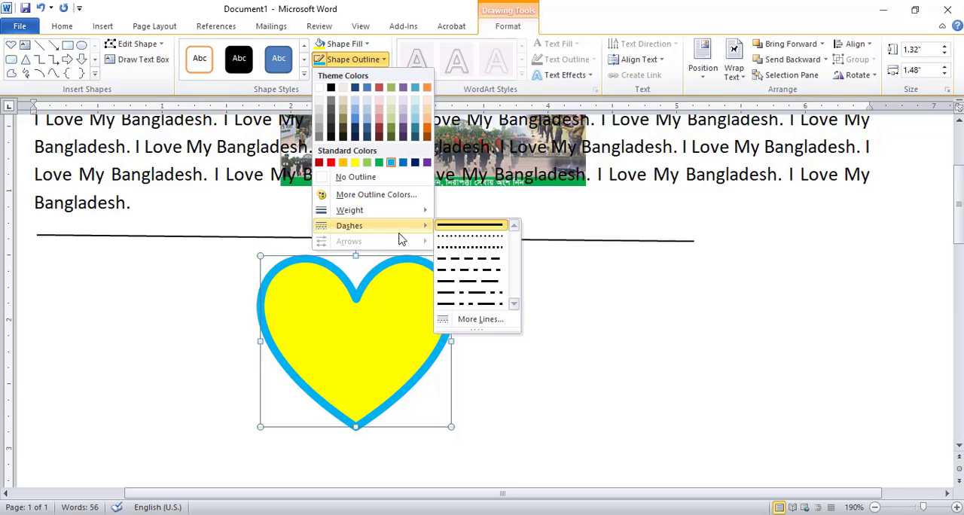
pyautogui.click(473, 248)
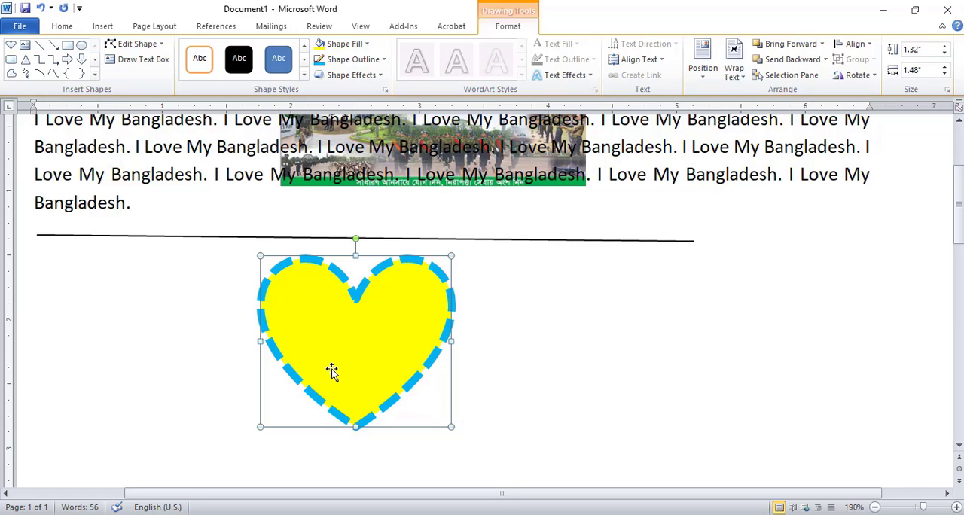
# Return to the start of the document and add the built-in Blank header.
pyautogui.click(339, 246)
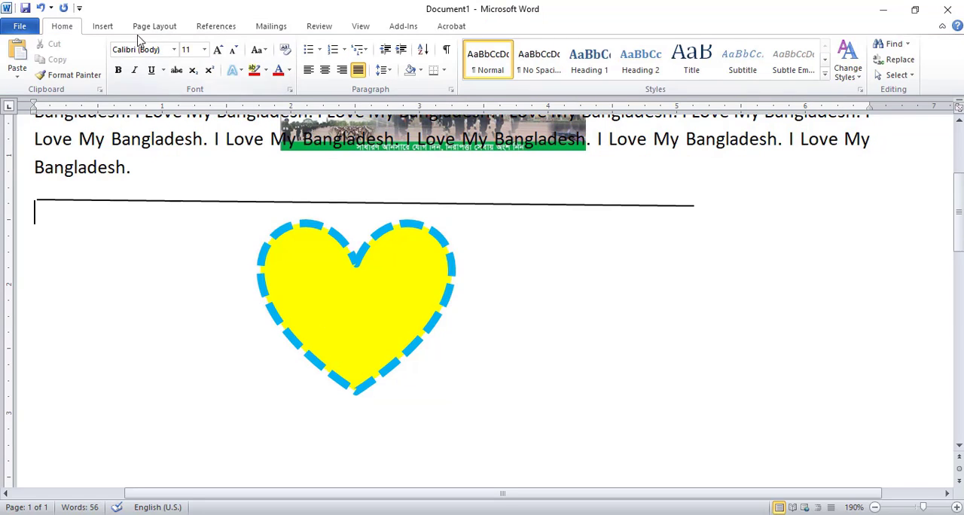
pyautogui.click(114, 27)
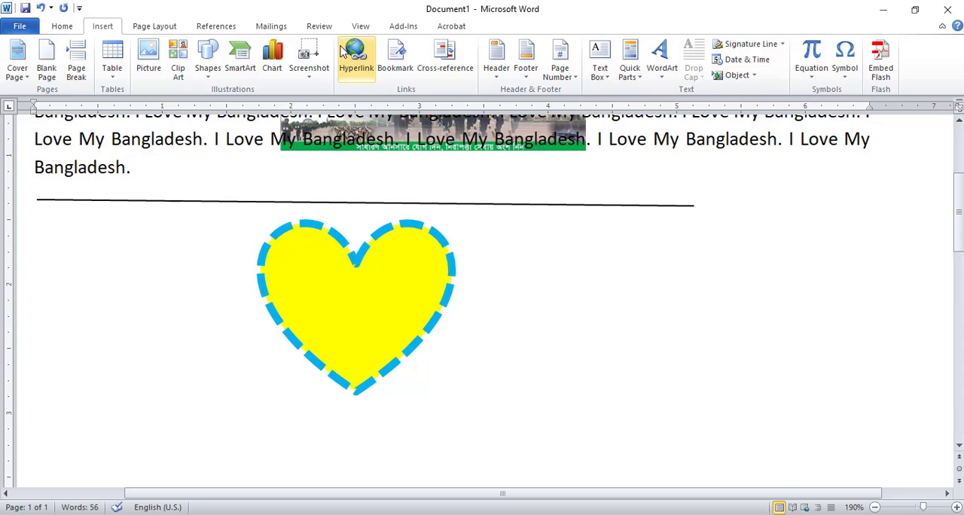
pyautogui.click(433, 249)
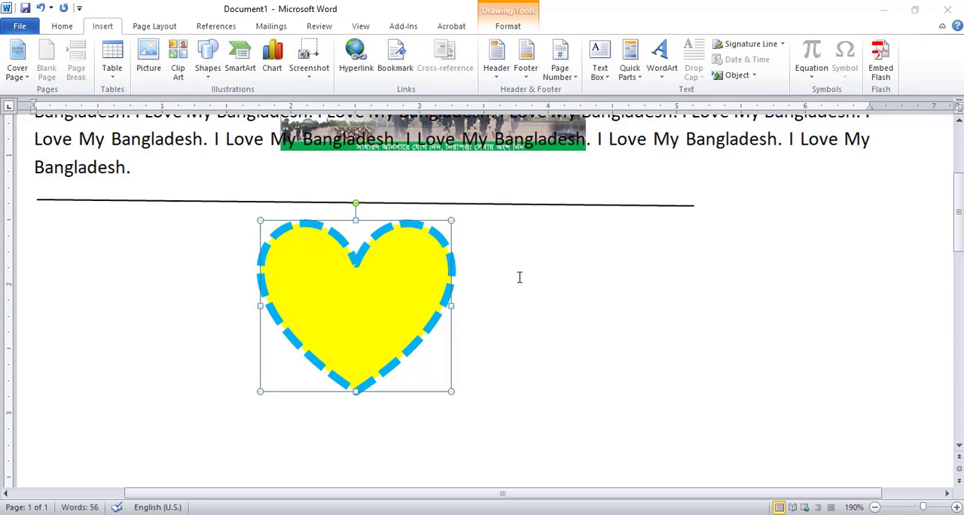
pyautogui.hotkey('ctrl', 'Home')
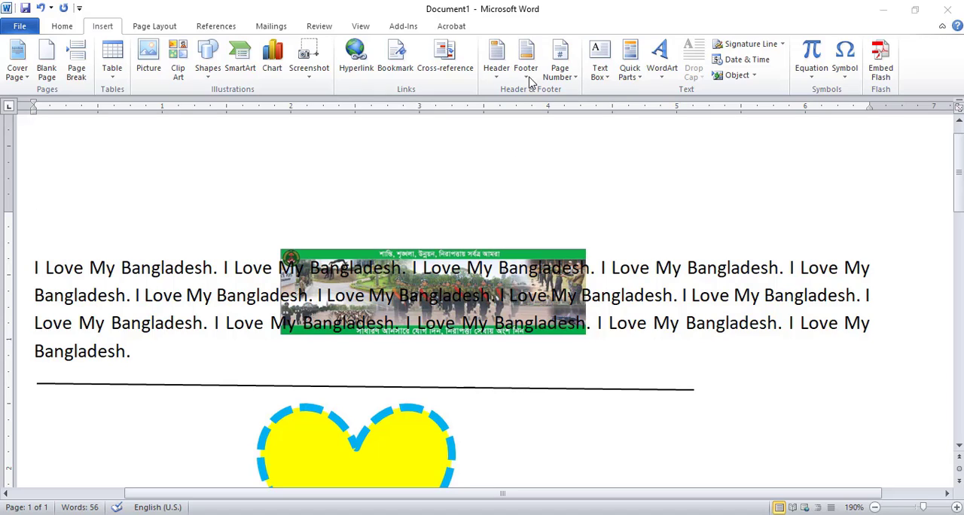
pyautogui.click(497, 59)
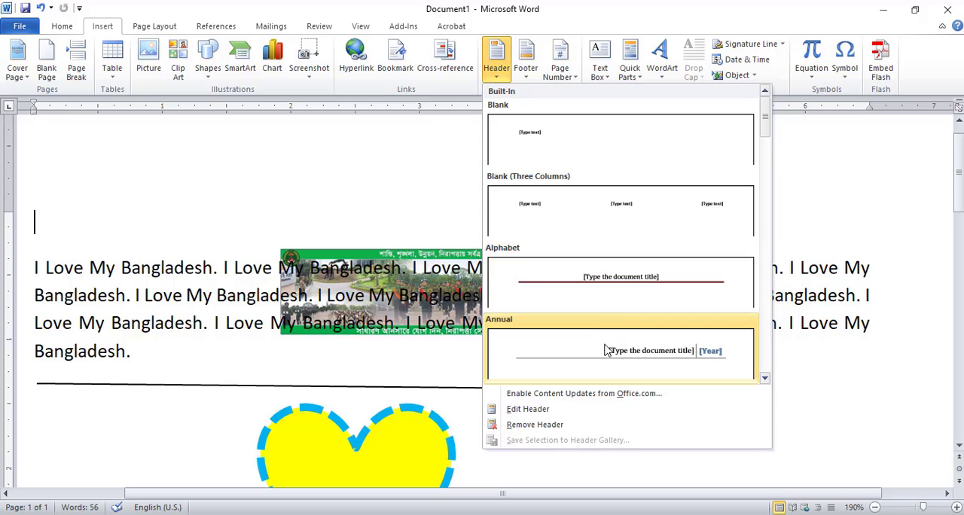
pyautogui.click(595, 159)
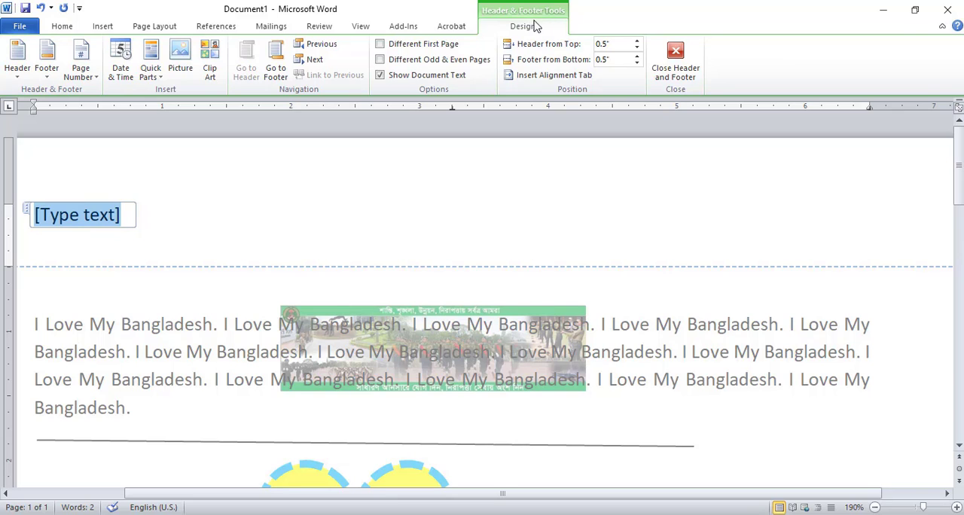
# Insert a page number at the top of the page in the Plain Number 1 style and close the header.
pyautogui.click(75, 80)
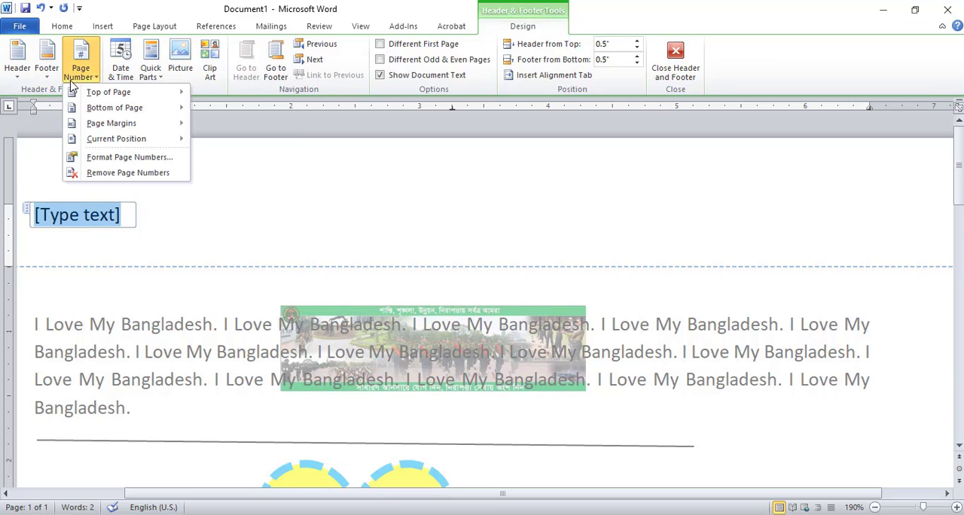
pyautogui.moveTo(115, 97)
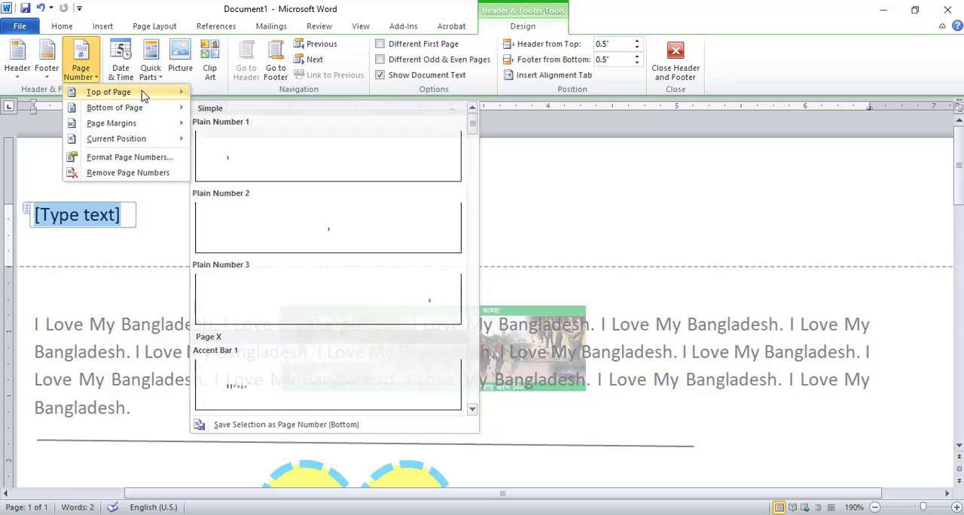
pyautogui.moveTo(143, 93)
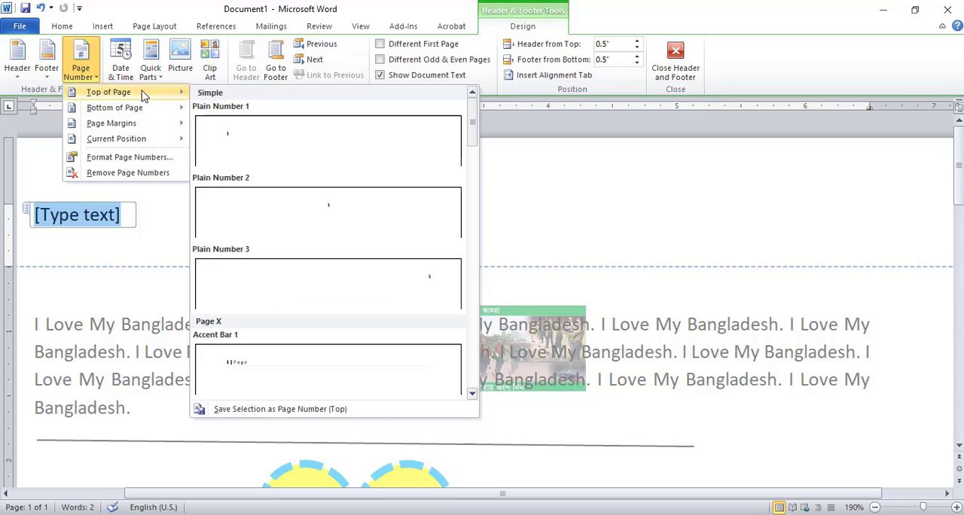
pyautogui.click(278, 152)
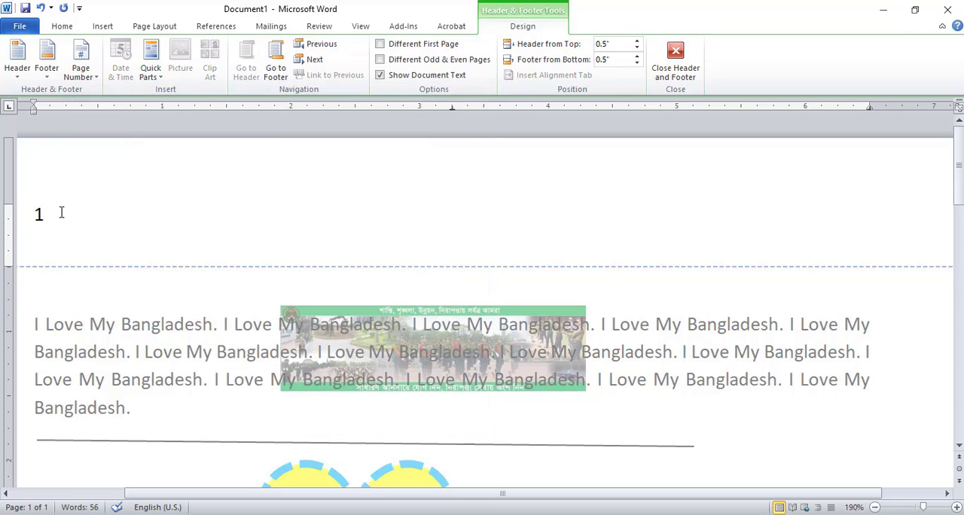
pyautogui.click(686, 55)
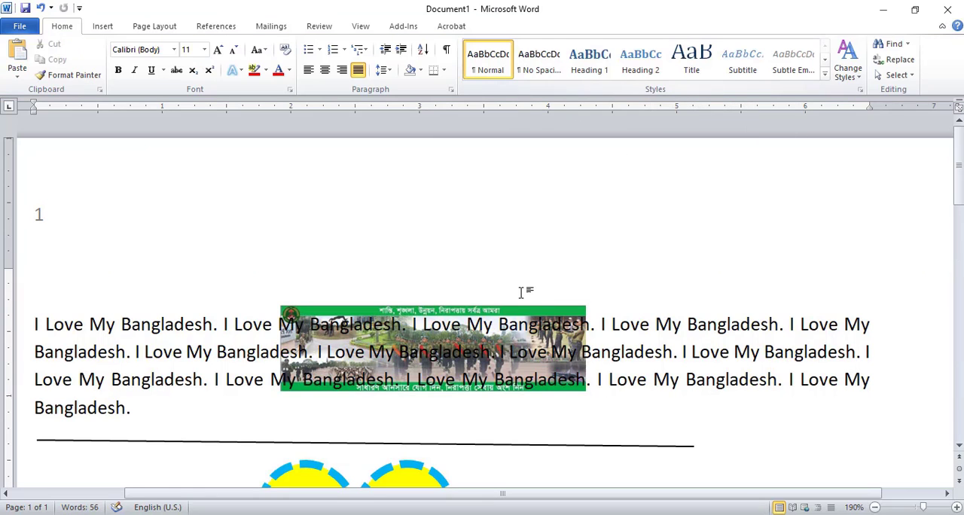
# Insert five page breaks in a row before the paragraph to extend the numbered document to six pages.
pyautogui.click(102, 27)
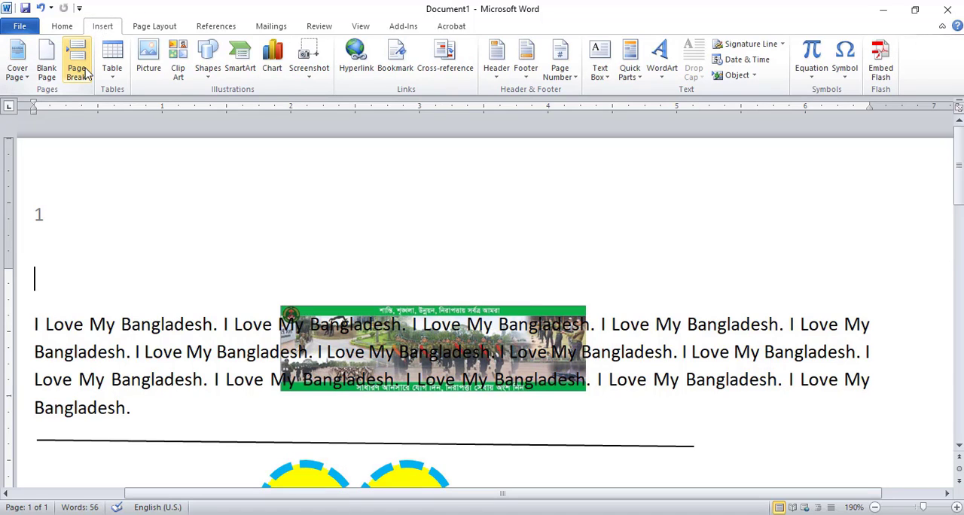
pyautogui.click(85, 72)
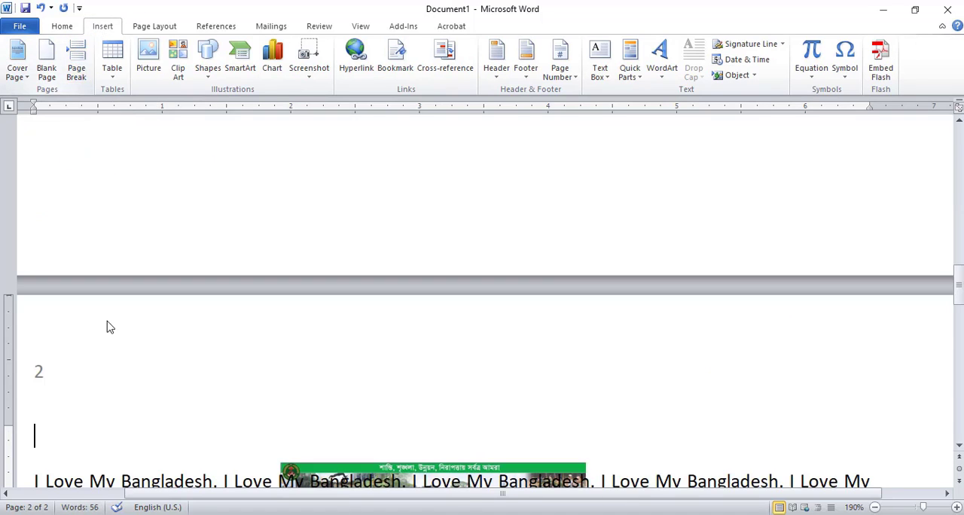
pyautogui.click(80, 75)
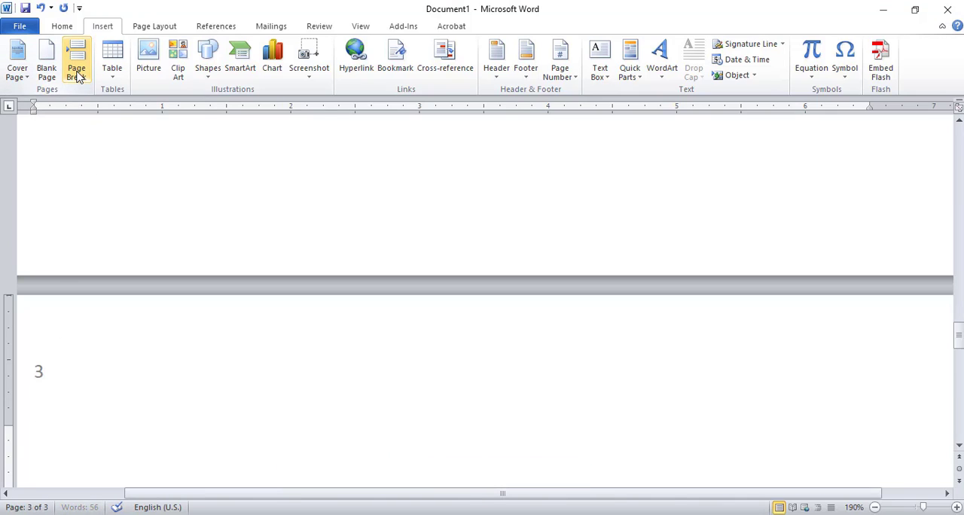
pyautogui.click(79, 75)
pyautogui.click(79, 76)
pyautogui.click(79, 75)
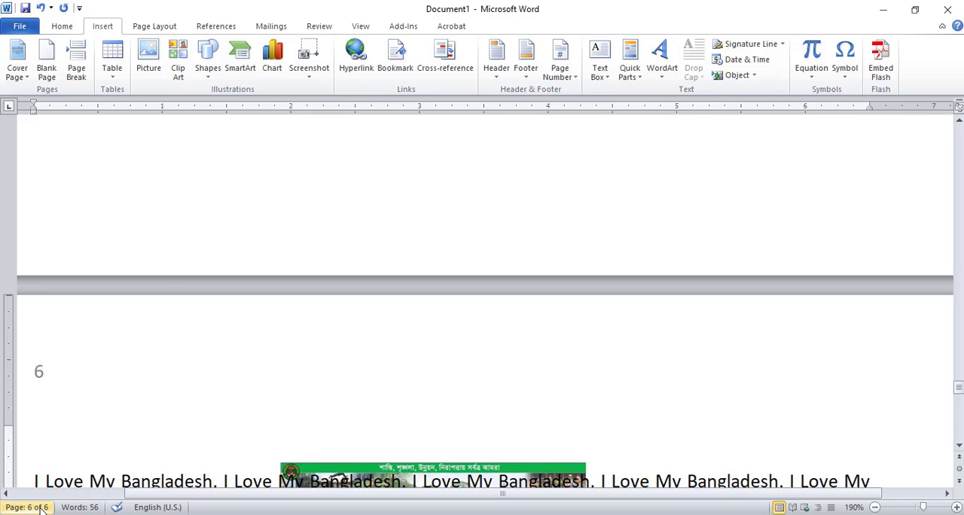
# Undo the inserted page breaks.
pyautogui.hotkey('ctrl', 'z')
pyautogui.hotkey('ctrl', 'z')
pyautogui.hotkey('ctrl', 'z')
pyautogui.hotkey('ctrl', 'z')
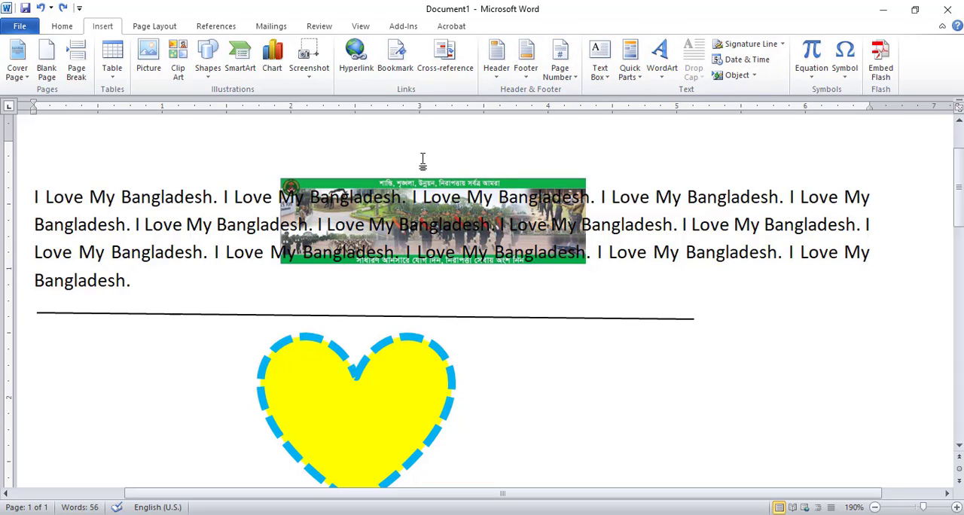
# Add the built-in Blank header and replace its placeholder with the date in the 4/7/2021 format.
pyautogui.click(501, 71)
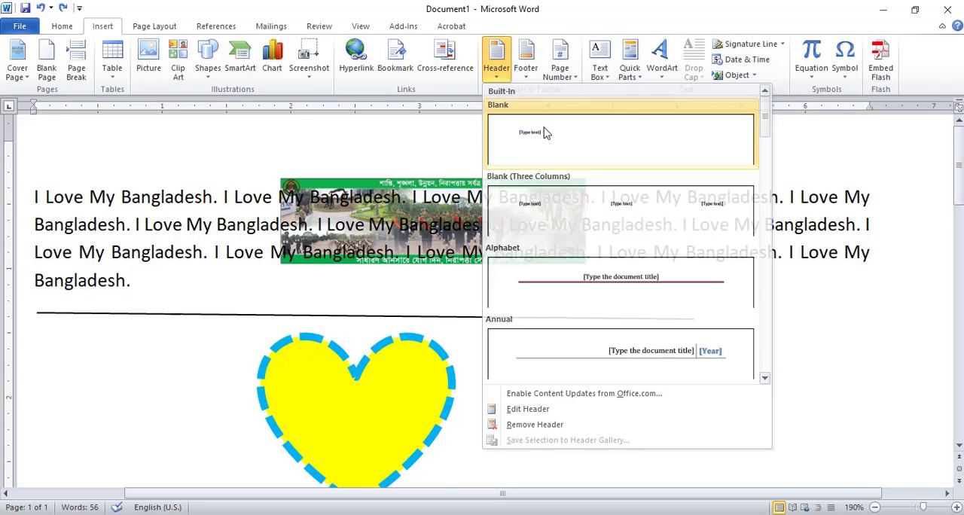
pyautogui.click(546, 133)
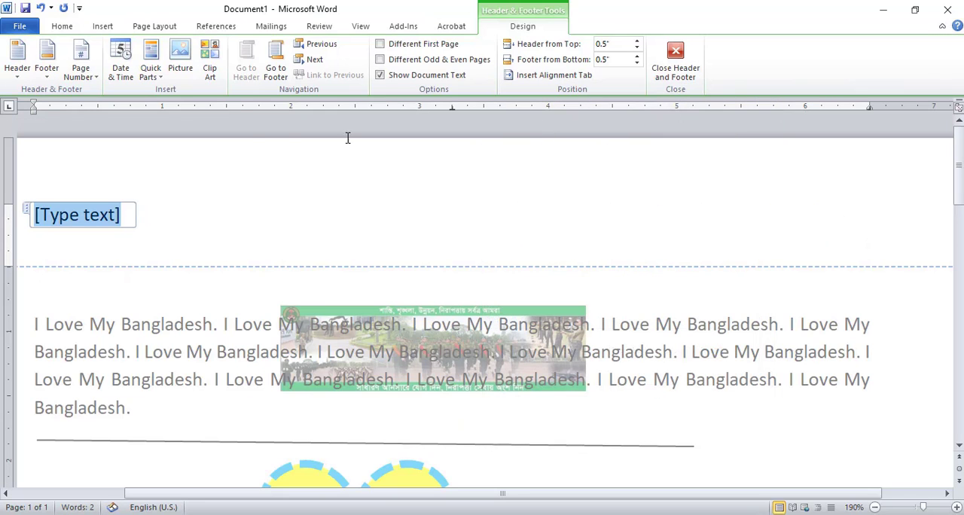
pyautogui.click(124, 75)
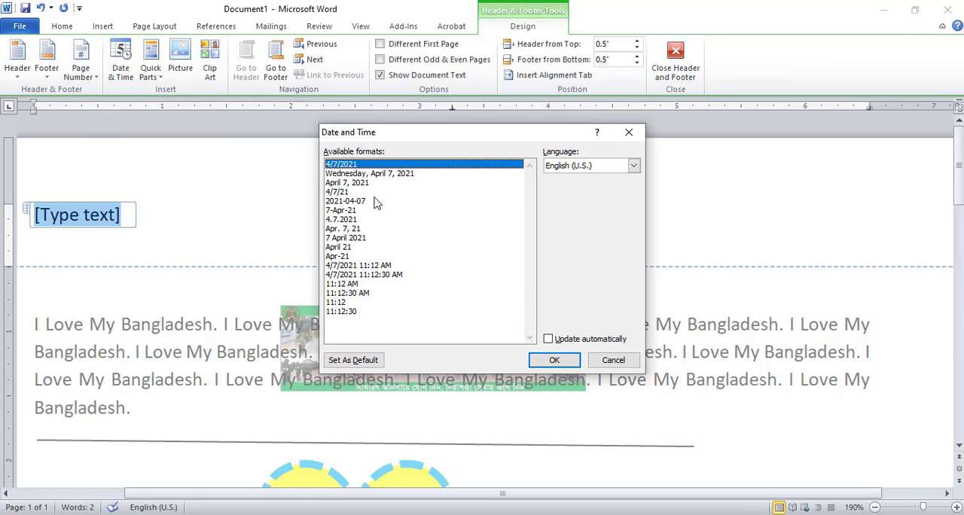
pyautogui.click(556, 361)
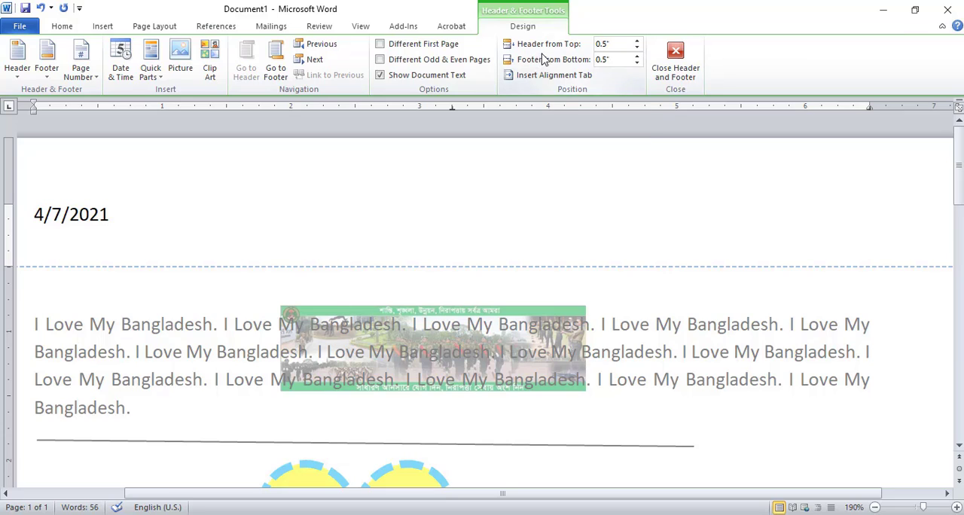
# Set the footer's distance from the bottom to 0.4" and close the header and footer view.
pyautogui.click(637, 55)
pyautogui.click(636, 56)
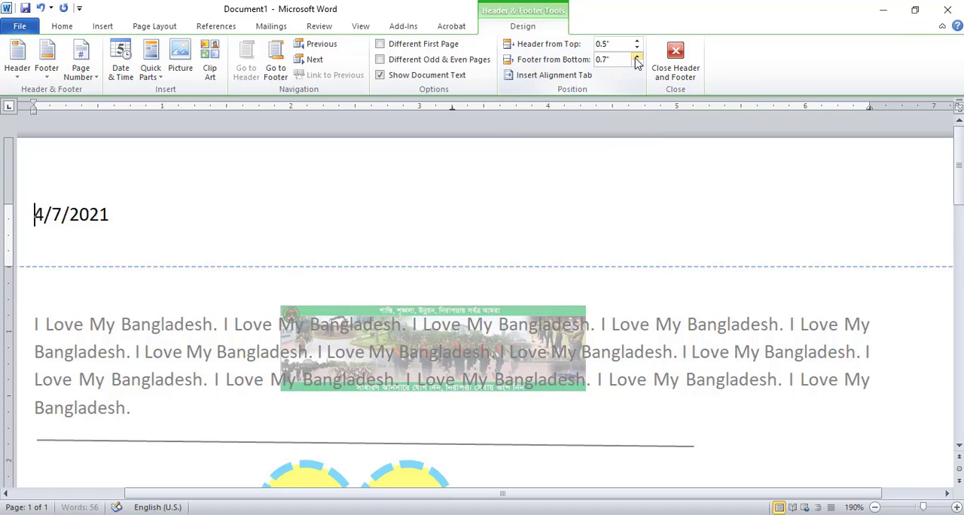
pyautogui.click(636, 64)
pyautogui.click(637, 64)
pyautogui.click(637, 64)
pyautogui.click(674, 61)
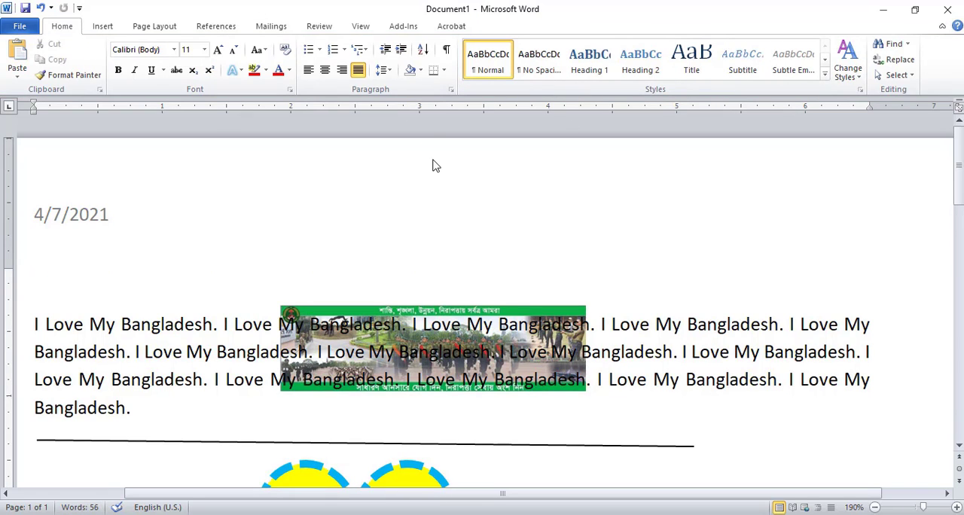
# Add the built-in Blank footer, leaving its placeholder text, and return to the document body.
pyautogui.click(104, 27)
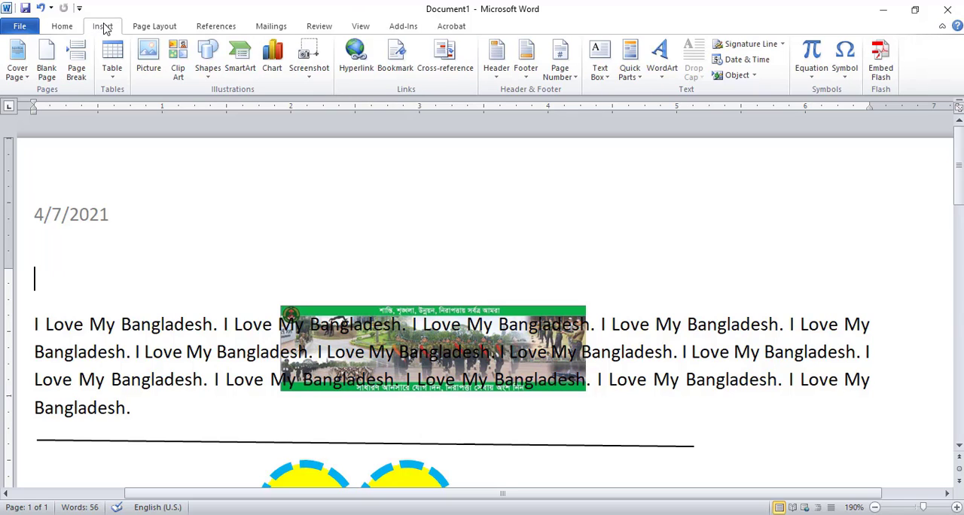
pyautogui.click(535, 56)
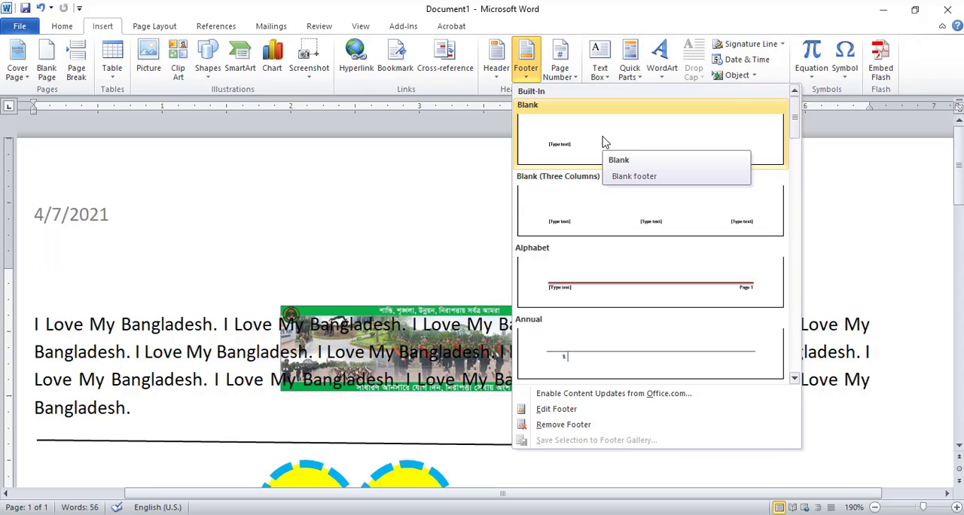
pyautogui.click(603, 142)
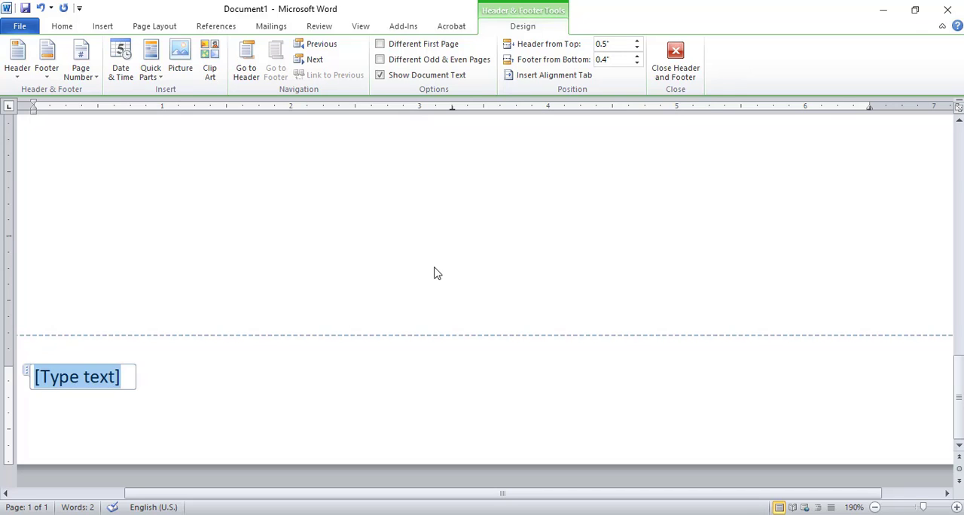
pyautogui.click(676, 71)
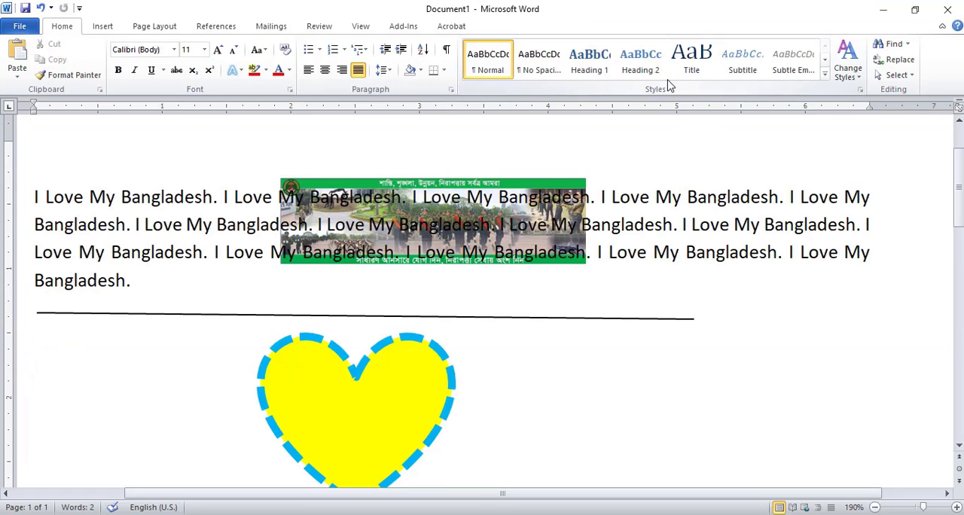
# Draw a text box about 1.14" high and 2.67" wide below the paragraph, over the line and the heart's upper part.
pyautogui.click(104, 27)
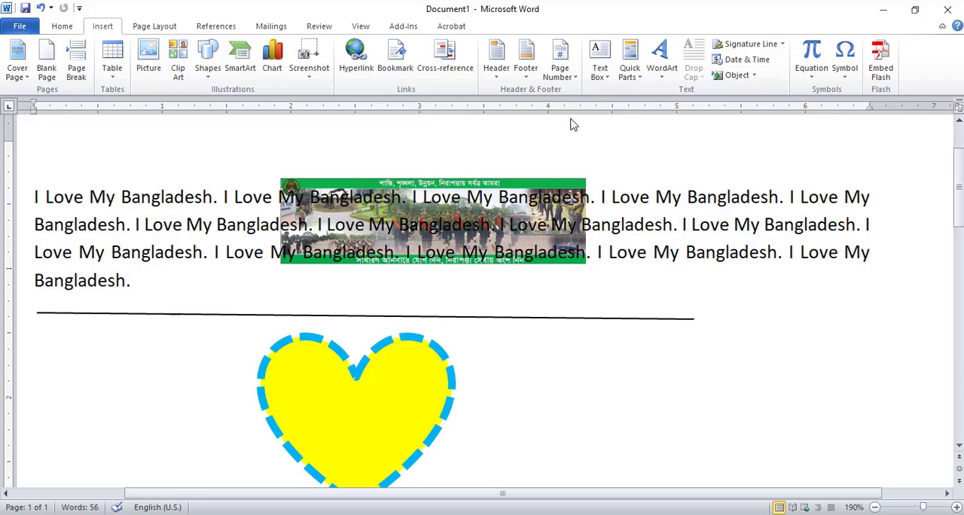
pyautogui.click(600, 70)
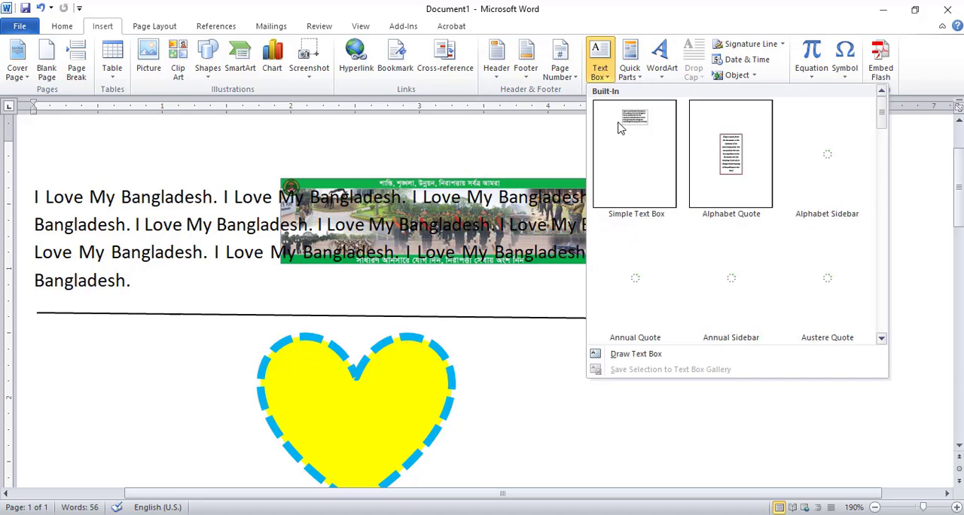
pyautogui.click(640, 356)
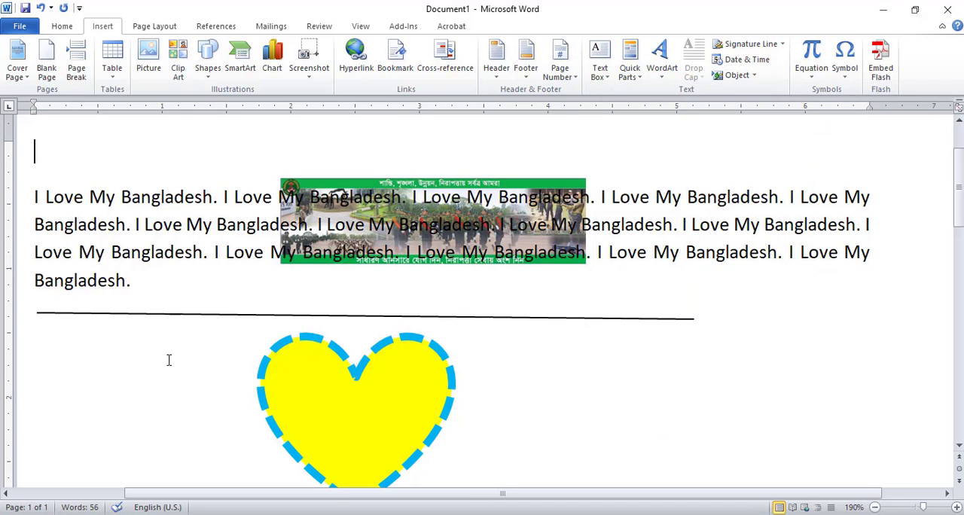
pyautogui.click(601, 85)
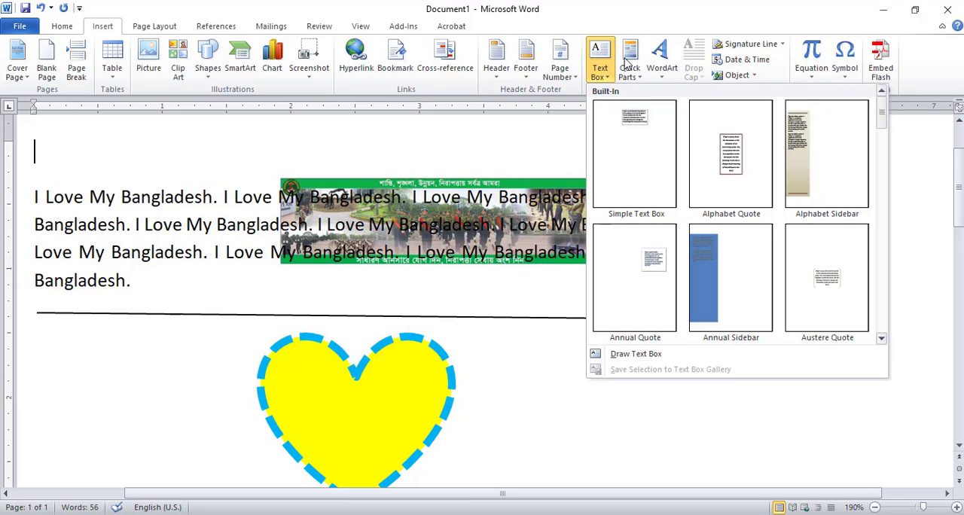
pyautogui.click(599, 67)
pyautogui.click(600, 68)
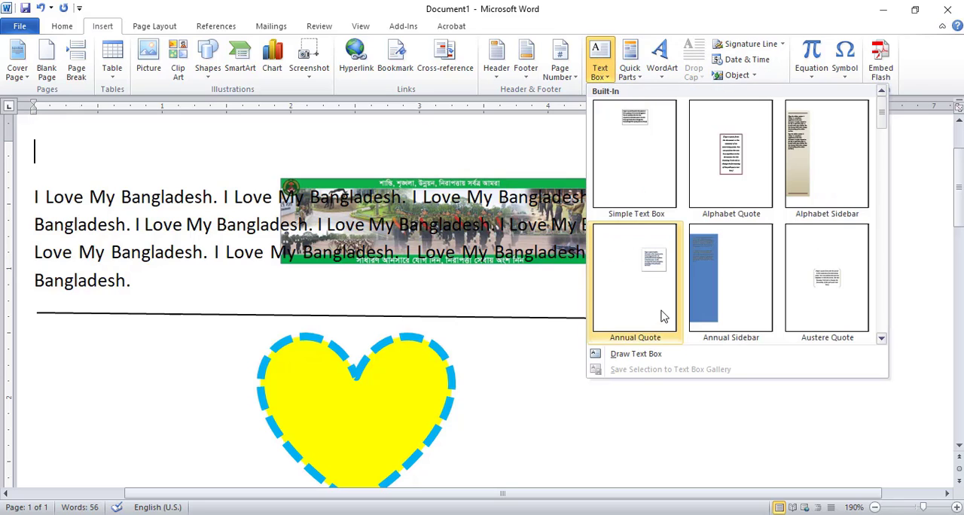
pyautogui.click(662, 360)
pyautogui.moveTo(236, 295); pyautogui.dragTo(578, 443)
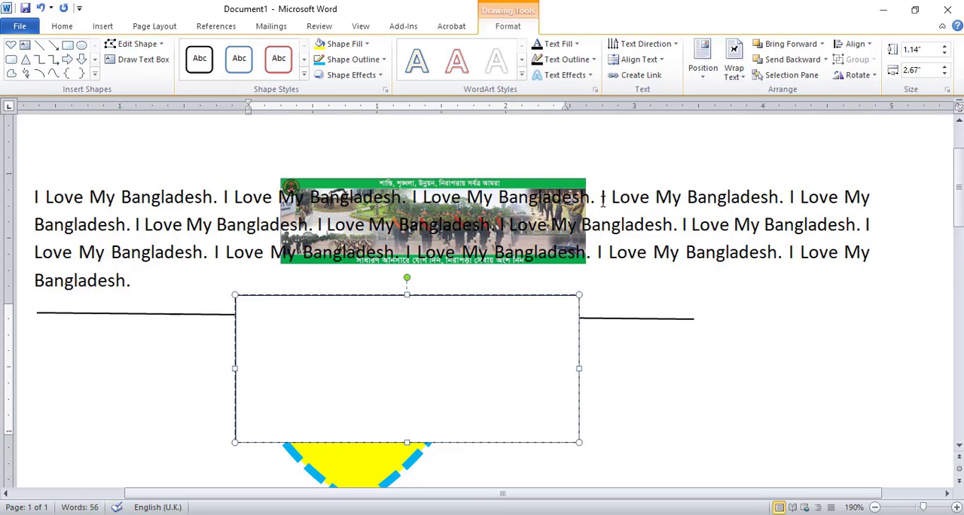
# Select the fourth "I Love My Bangladesh" in the paragraph's first line, without its full stop.
pyautogui.moveTo(602, 198); pyautogui.dragTo(751, 201)
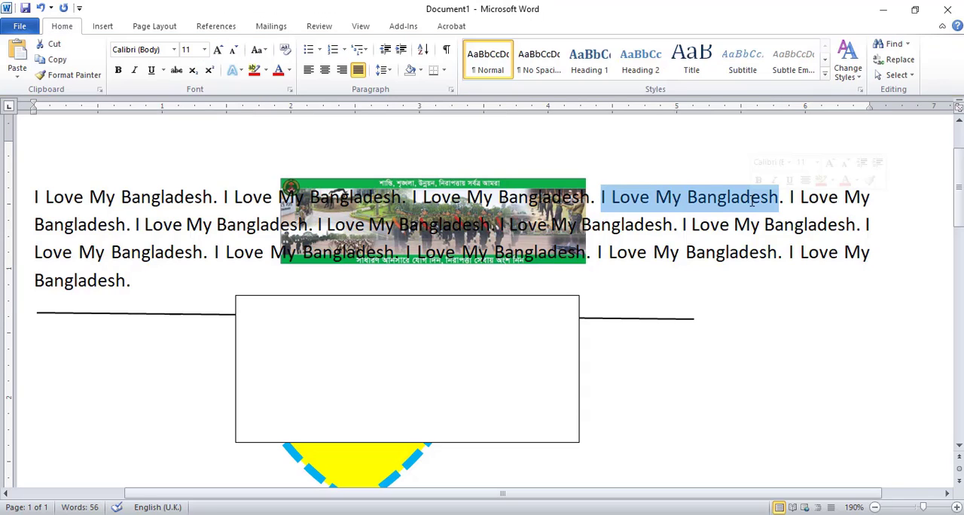
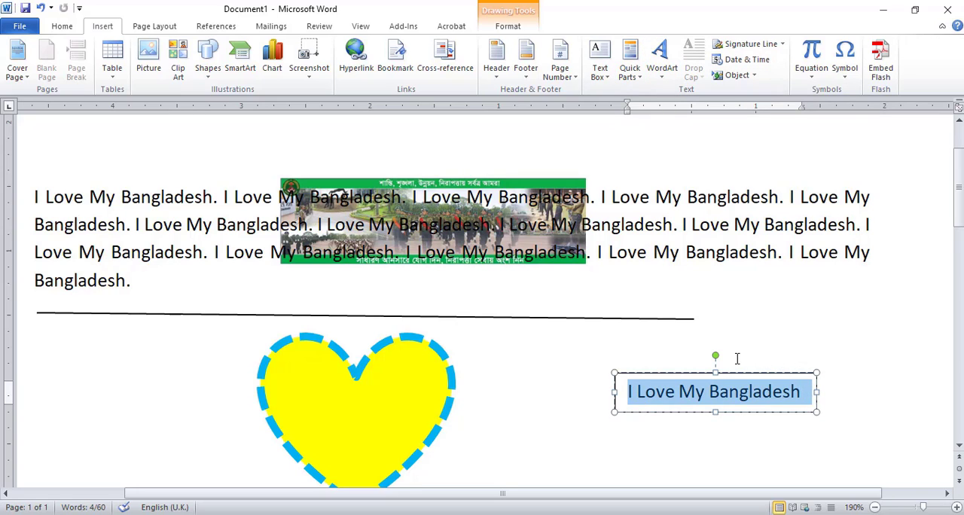
# Turn the text box's selected "I Love My Bangladesh" into WordArt in the glossy black gradient style and move it over the heart.
pyautogui.click(661, 59)
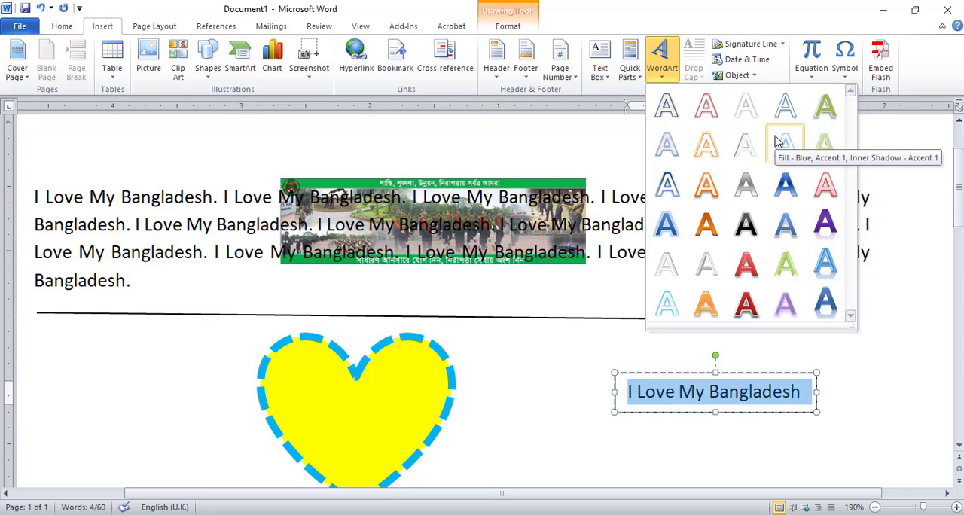
pyautogui.click(746, 223)
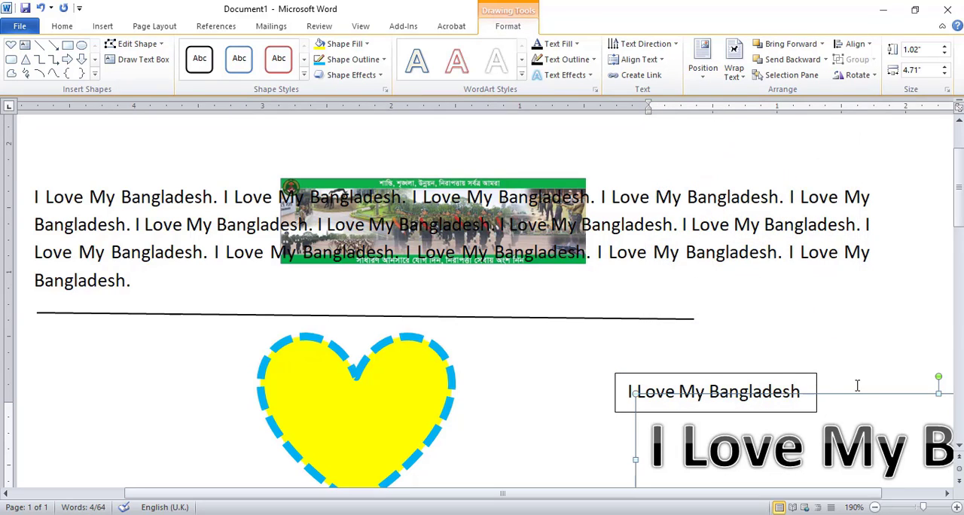
pyautogui.moveTo(859, 397); pyautogui.dragTo(207, 330)
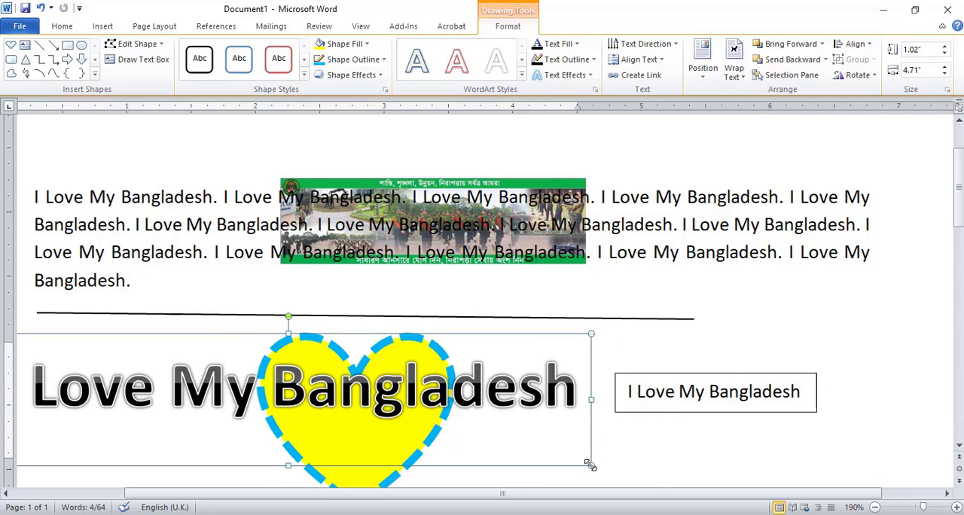
# Reposition the WordArt across the heart and resize its frame to about 0.82" high and 4.47" wide.
pyautogui.moveTo(590, 466); pyautogui.dragTo(327, 401)
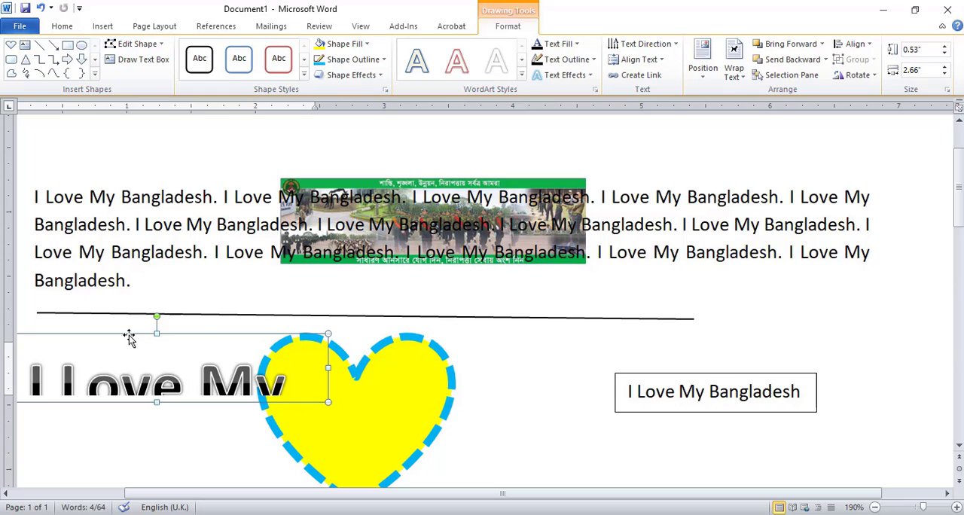
pyautogui.moveTo(129, 338); pyautogui.dragTo(324, 377)
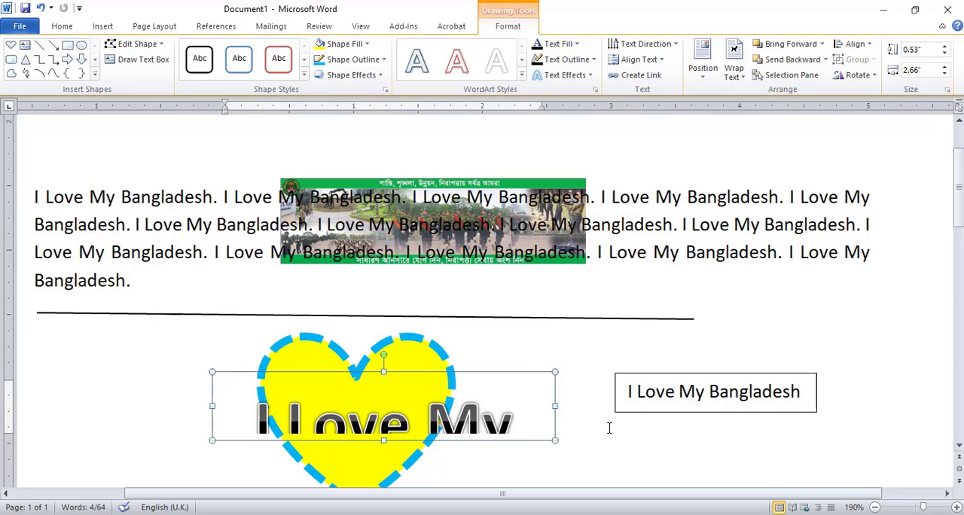
pyautogui.moveTo(555, 442); pyautogui.dragTo(787, 478)
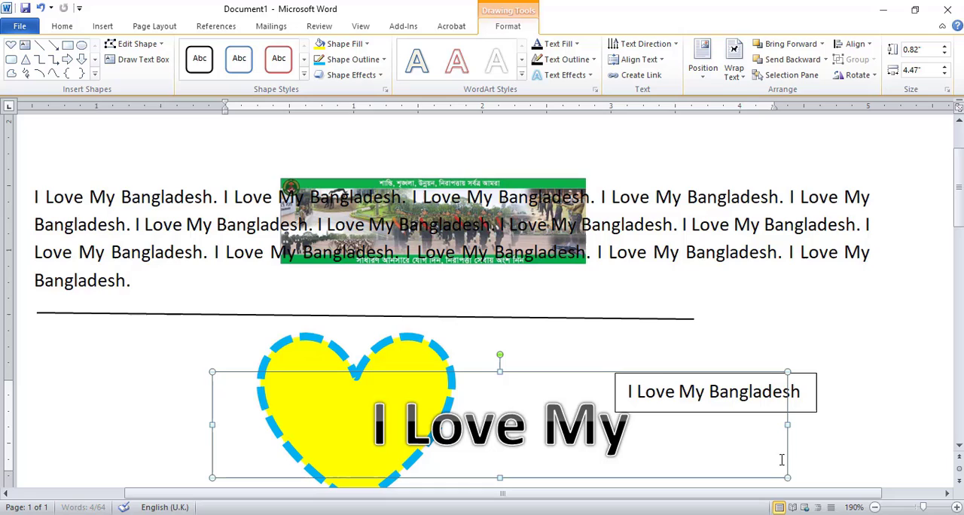
# Delete the small bordered text box beside the heart and widen the WordArt frame to about 7.02".
pyautogui.click(813, 374)
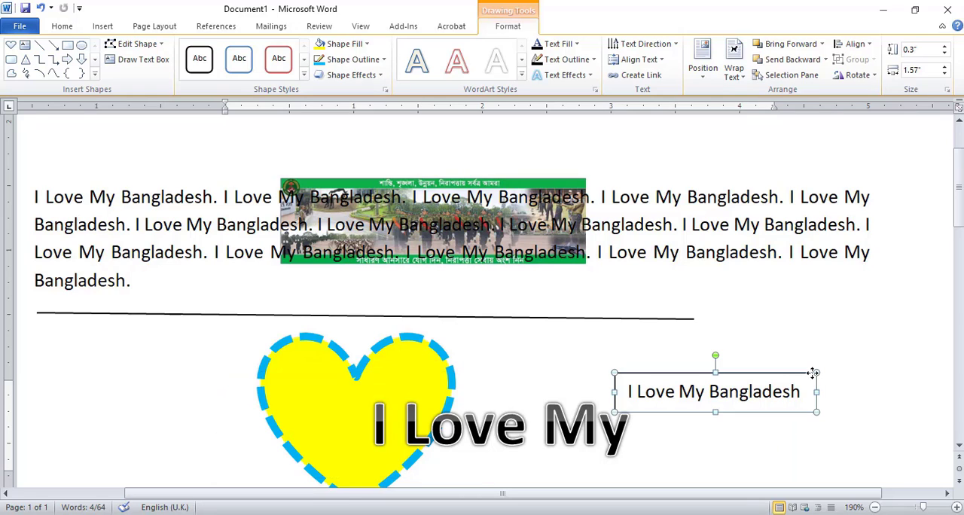
pyautogui.press('Delete')
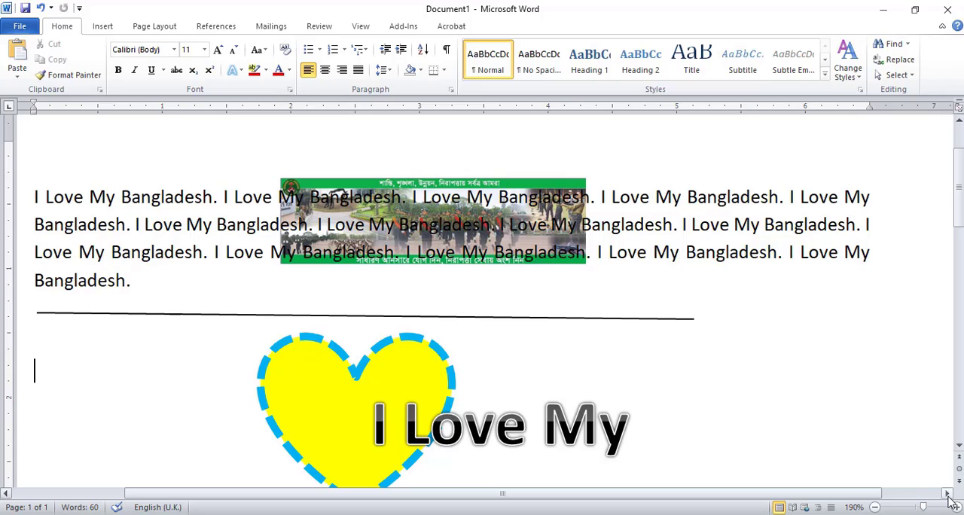
pyautogui.click(959, 450)
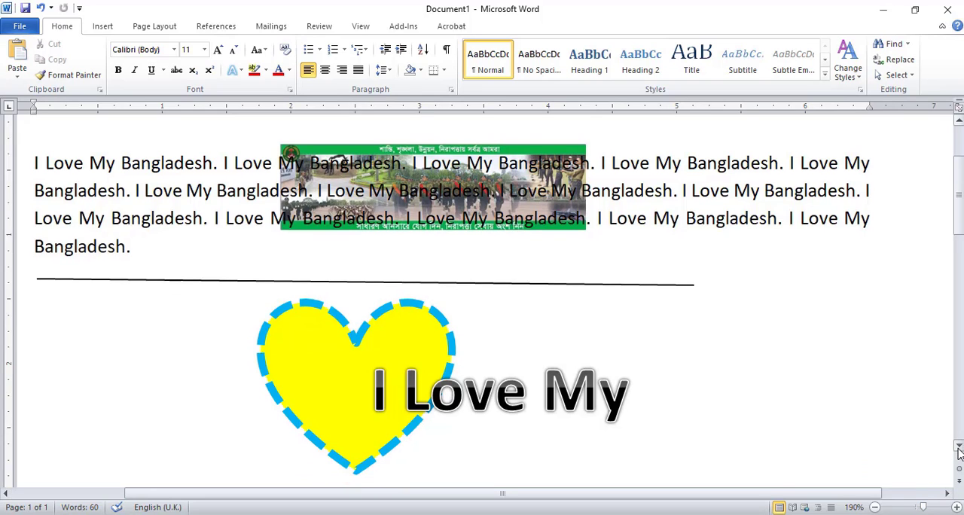
pyautogui.click(959, 449)
pyautogui.click(602, 360)
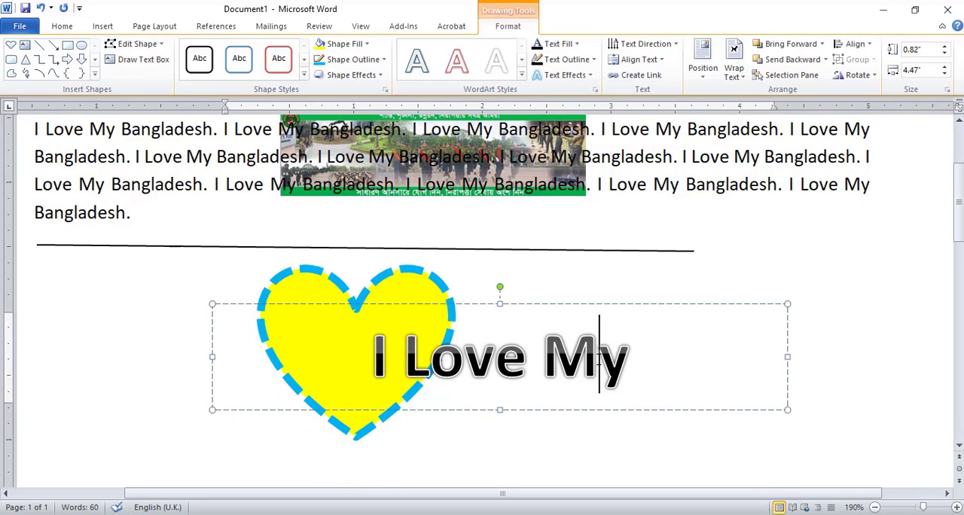
pyautogui.moveTo(213, 355); pyautogui.dragTo(17, 403)
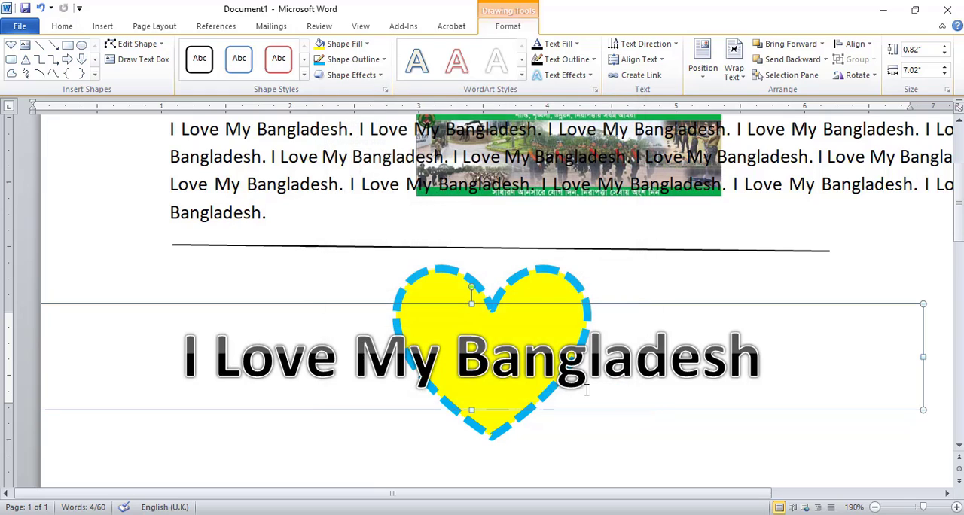
# Apply the Arch Up transform text effect to the "I Love My Bangladesh" WordArt.
pyautogui.click(491, 354)
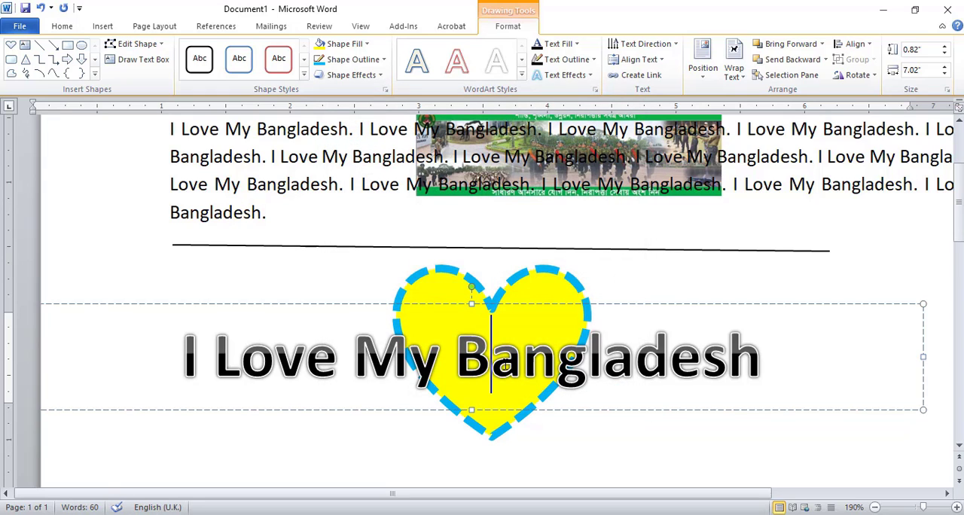
pyautogui.click(584, 78)
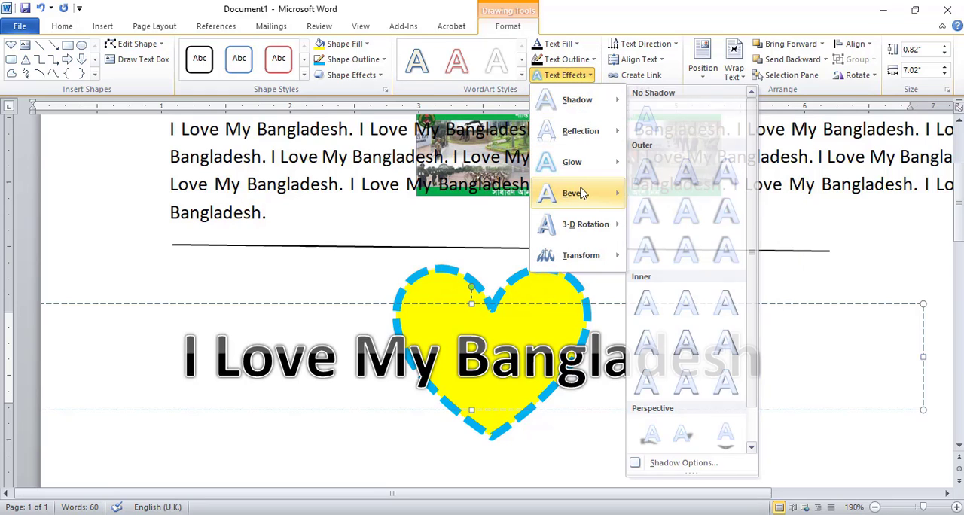
pyautogui.moveTo(585, 222)
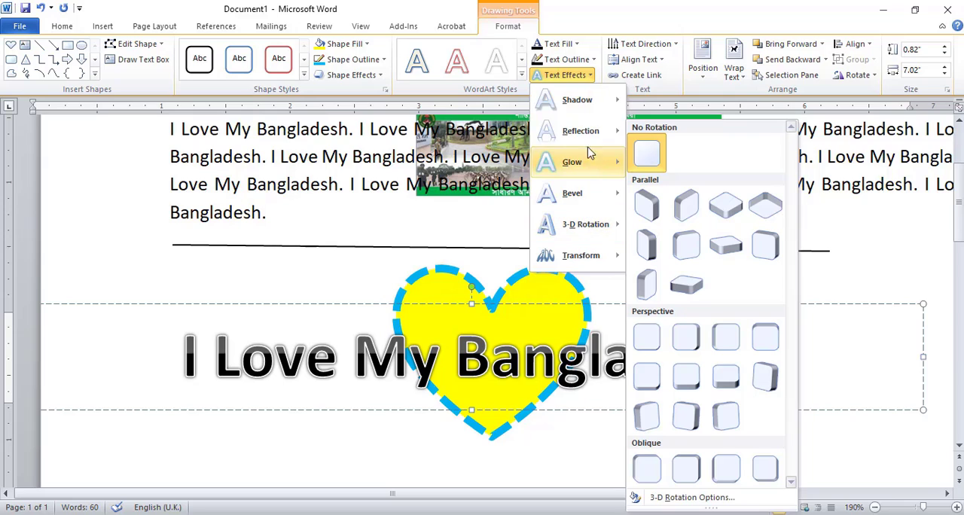
pyautogui.moveTo(580, 114)
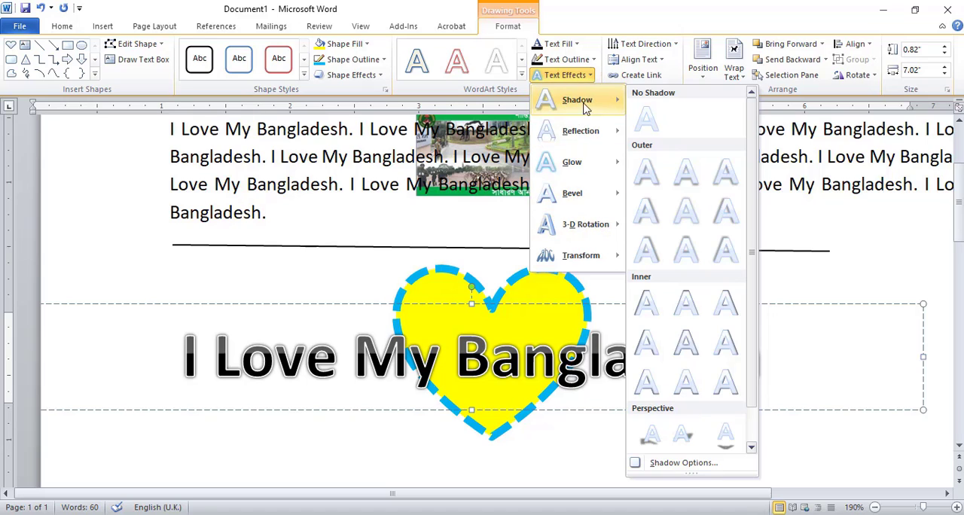
pyautogui.moveTo(593, 255)
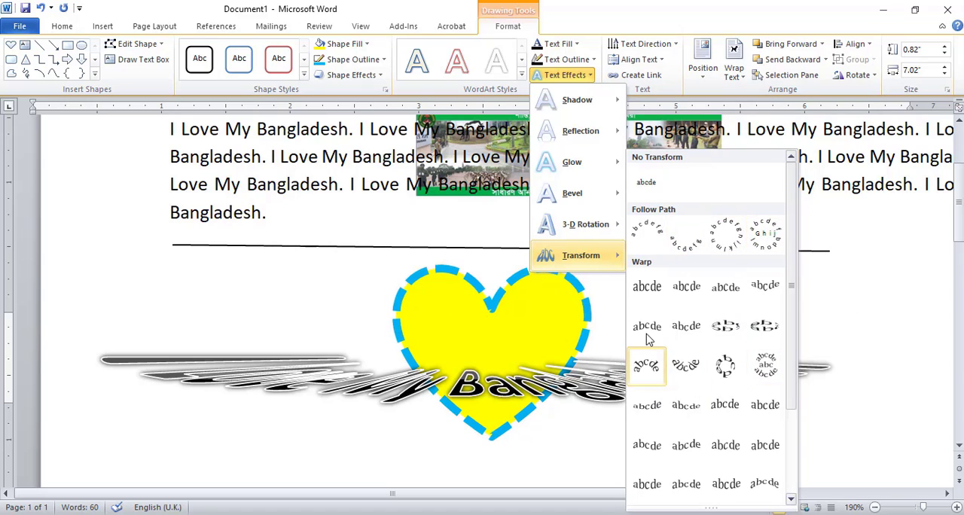
pyautogui.click(646, 243)
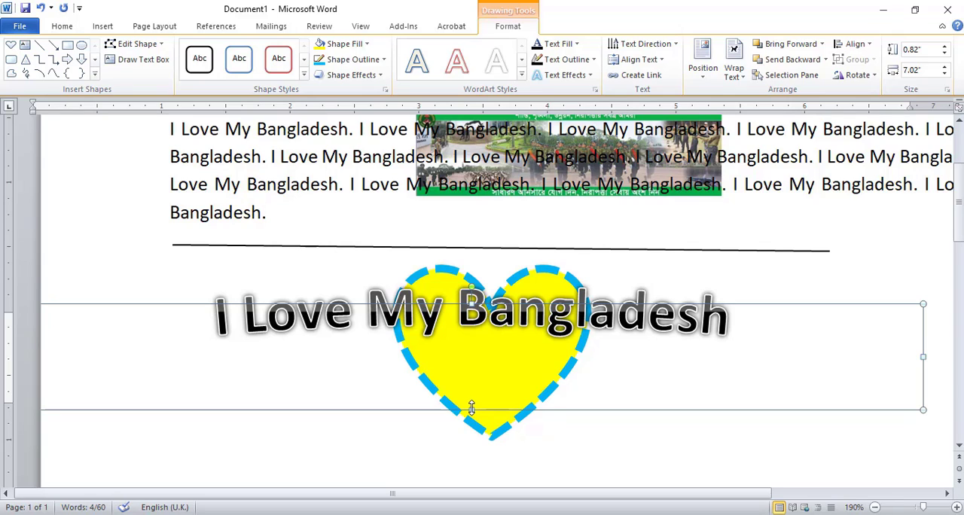
# Resize the arched WordArt to about 3.19" high and 5.71" wide to deepen its curve, and deselect it.
pyautogui.moveTo(471, 408); pyautogui.dragTo(472, 494)
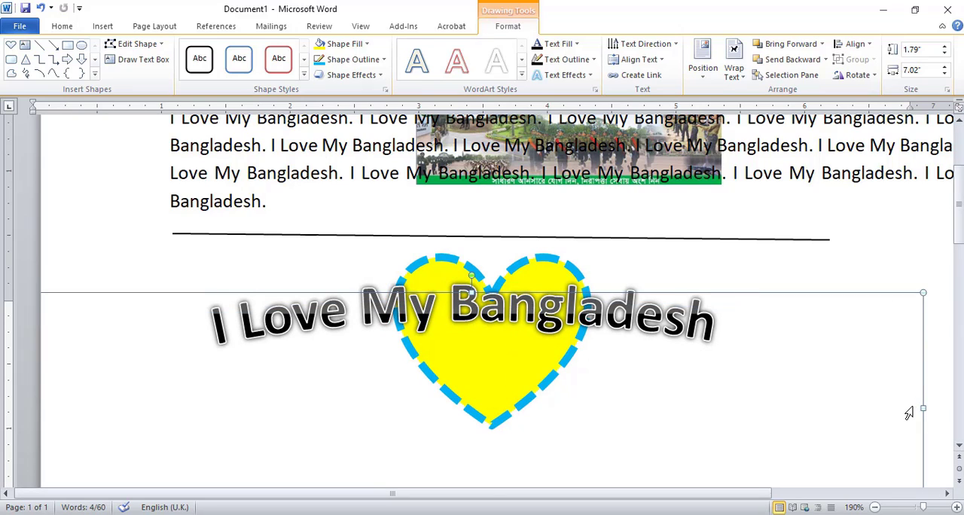
pyautogui.moveTo(925, 406); pyautogui.dragTo(754, 408)
pyautogui.moveTo(961, 235); pyautogui.dragTo(960, 284)
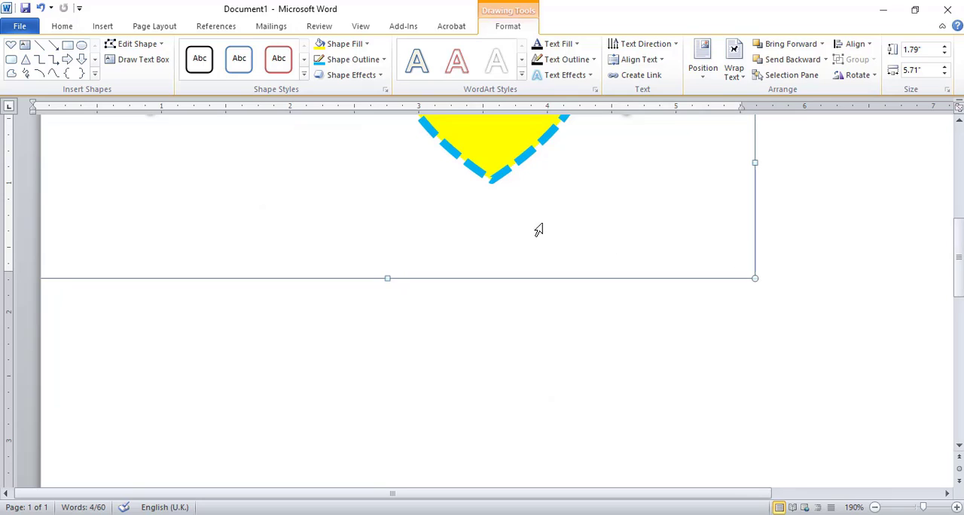
pyautogui.moveTo(387, 278); pyautogui.dragTo(396, 456)
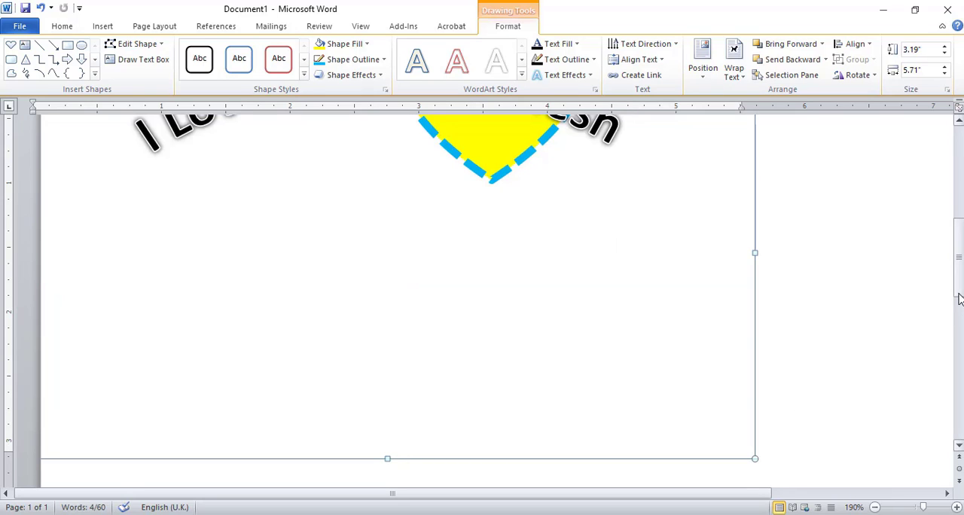
pyautogui.moveTo(959, 299); pyautogui.dragTo(959, 248)
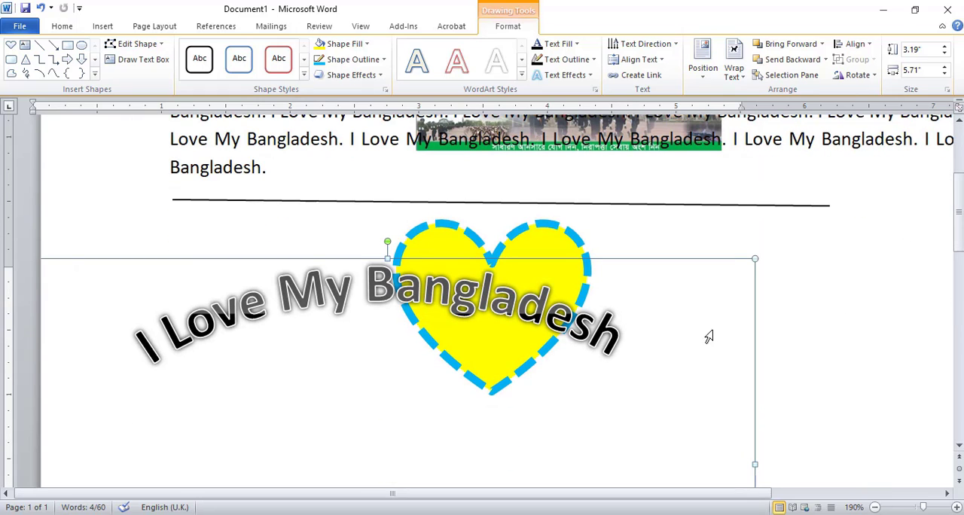
pyautogui.click(872, 310)
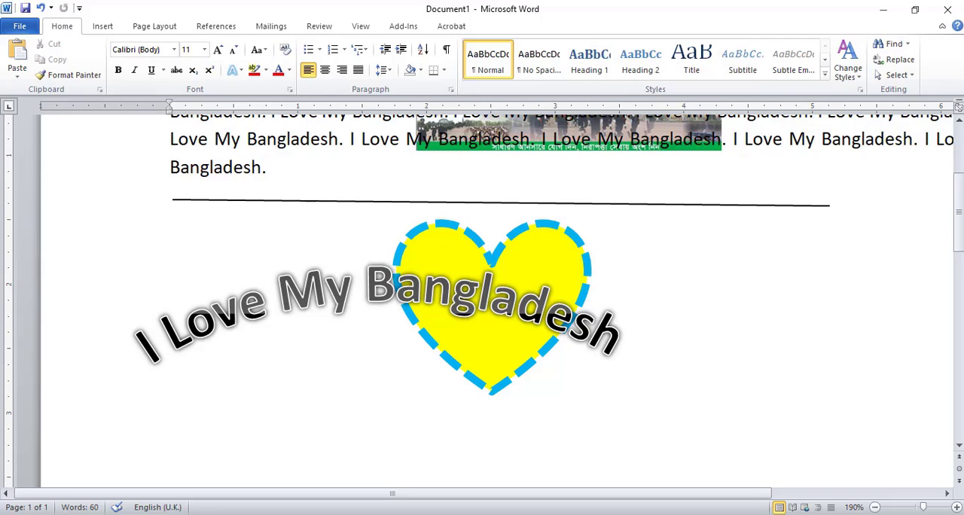
# Insert a new equation on the blank line above the paragraph and enter the symbols ÷, ≥ and ≈.
pyautogui.scroll(3, 482, 302)
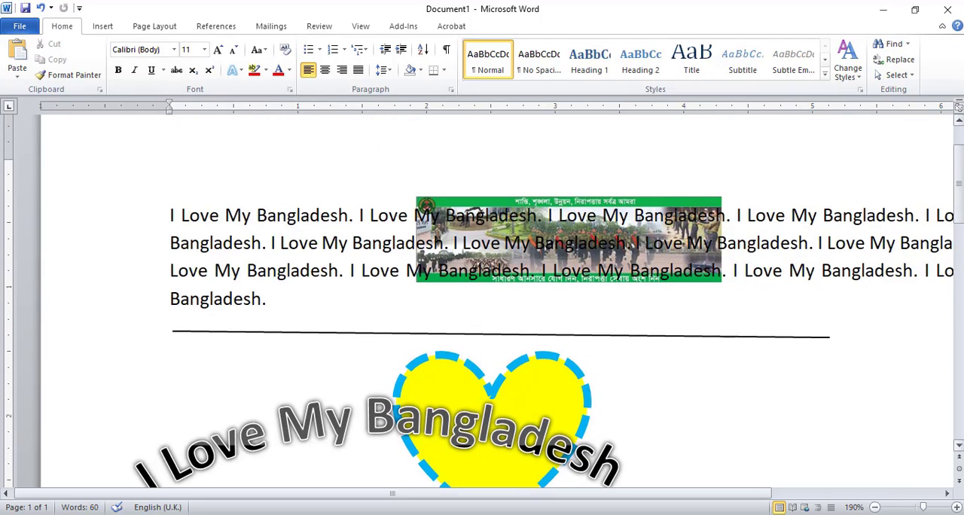
pyautogui.scroll(3, 443, 272)
pyautogui.click(331, 289)
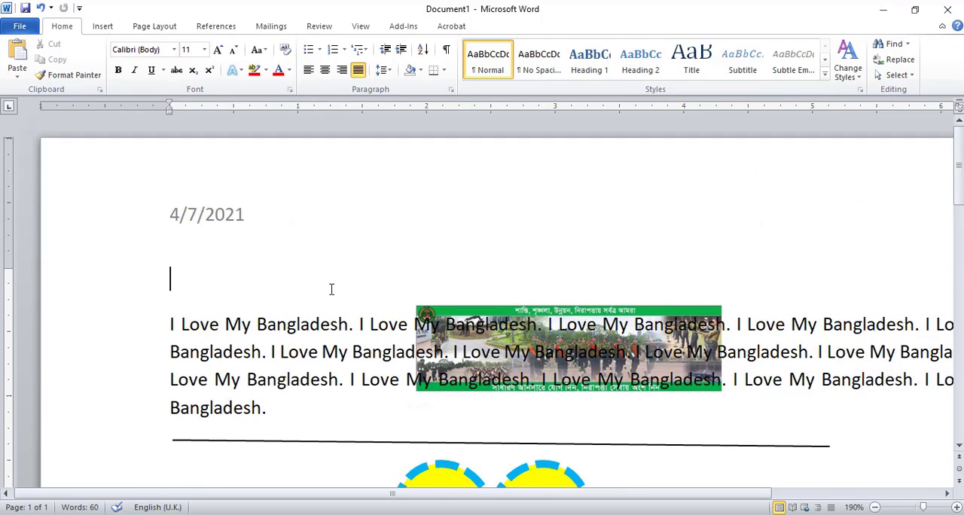
pyautogui.click(103, 27)
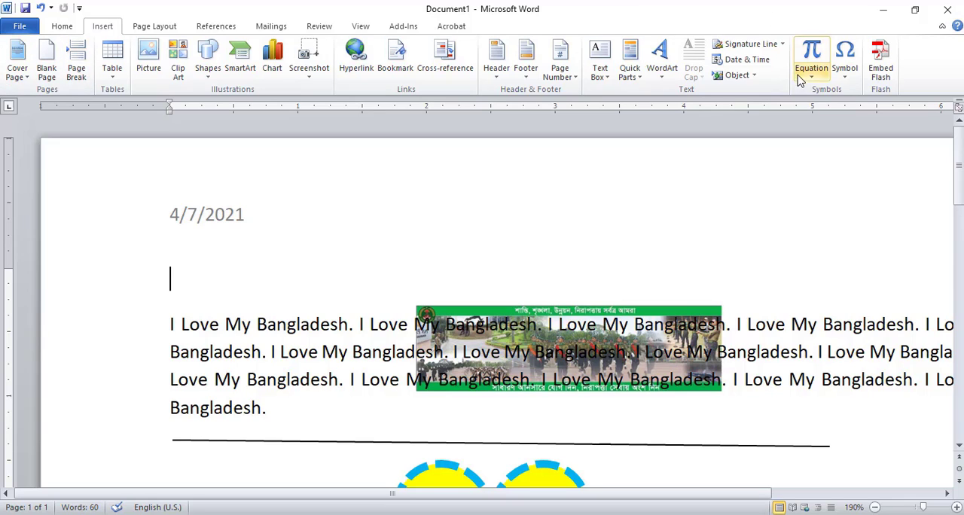
pyautogui.click(810, 54)
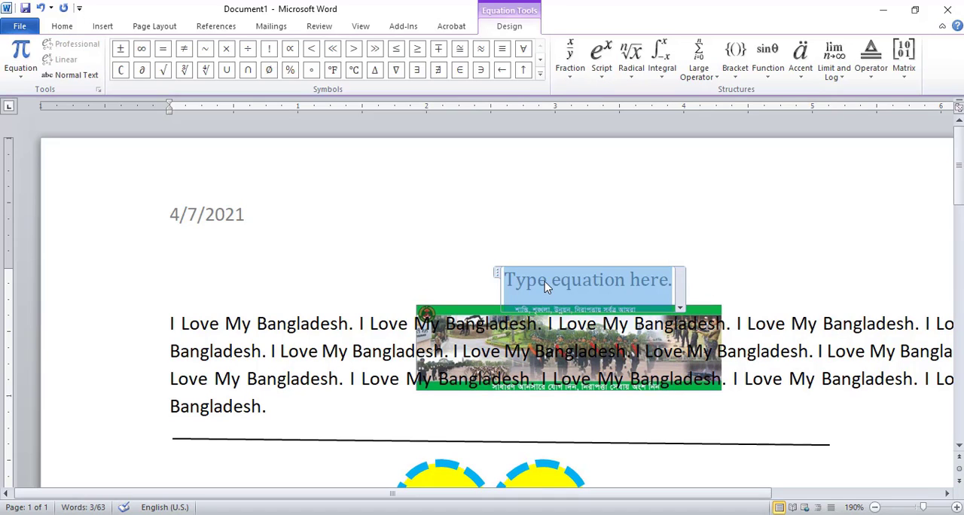
pyautogui.click(248, 48)
pyautogui.click(417, 49)
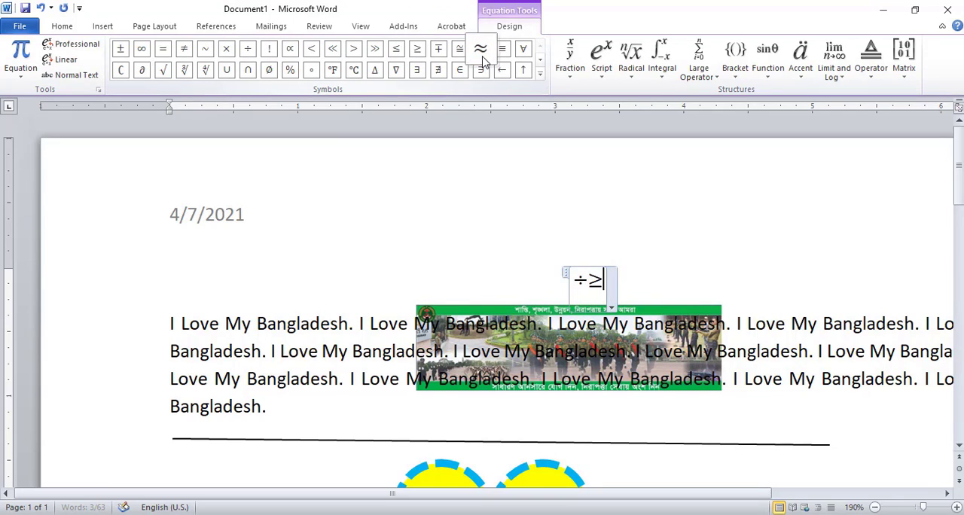
pyautogui.click(481, 49)
# Add a Radical With Degree to the equation, with degree 2 and "sdfas" under the root.
pyautogui.click(632, 54)
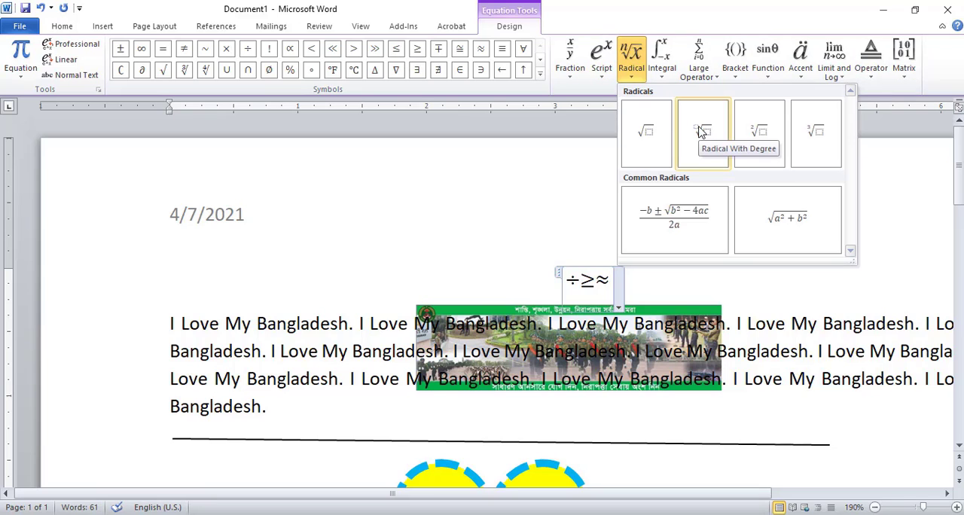
pyautogui.click(701, 132)
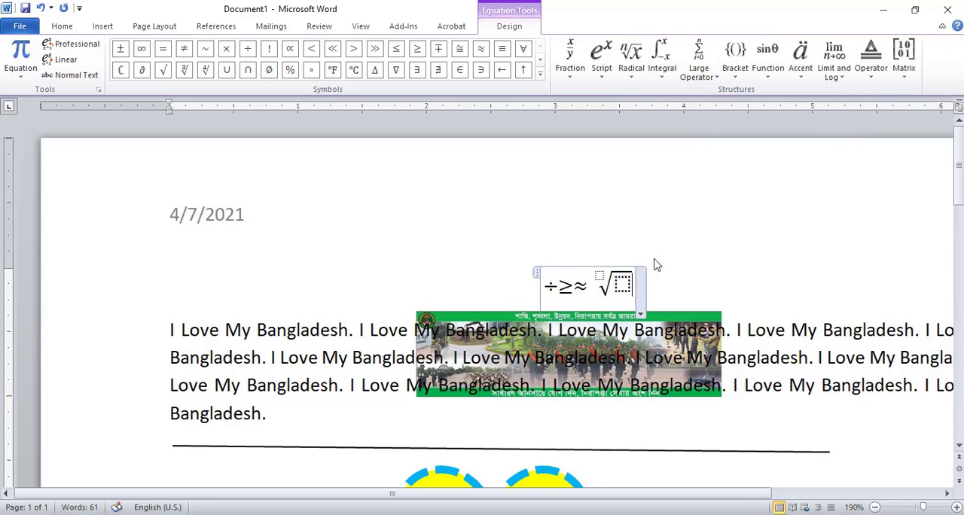
pyautogui.click(623, 284)
pyautogui.click(600, 276)
pyautogui.write('2')
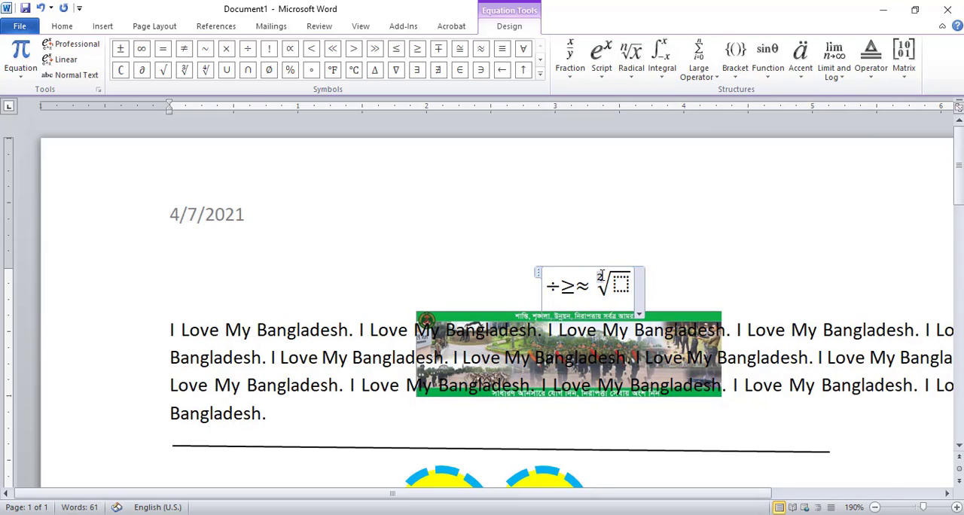
pyautogui.click(620, 284)
pyautogui.write('sdfas')
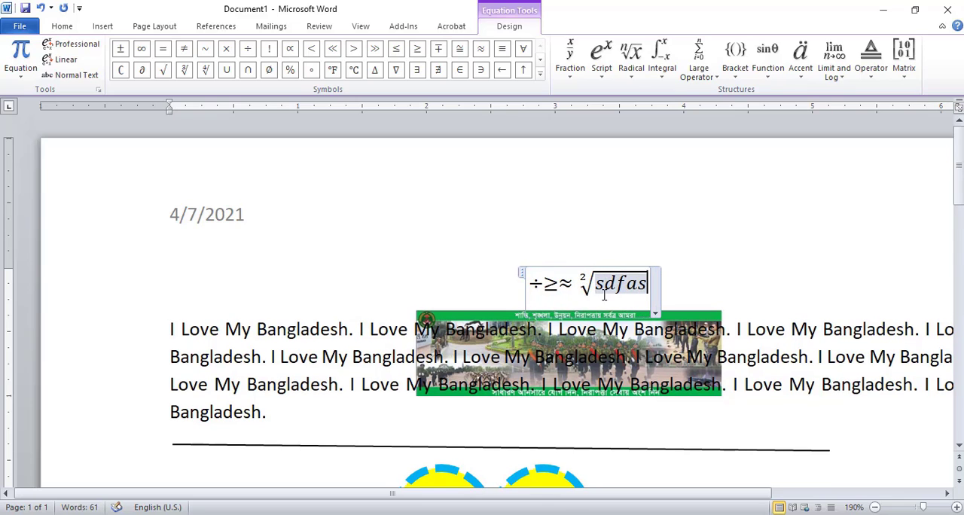
# Insert a double integral with side limits after "sdfas" under the root, leaving its placeholders empty.
pyautogui.click(687, 70)
pyautogui.click(663, 59)
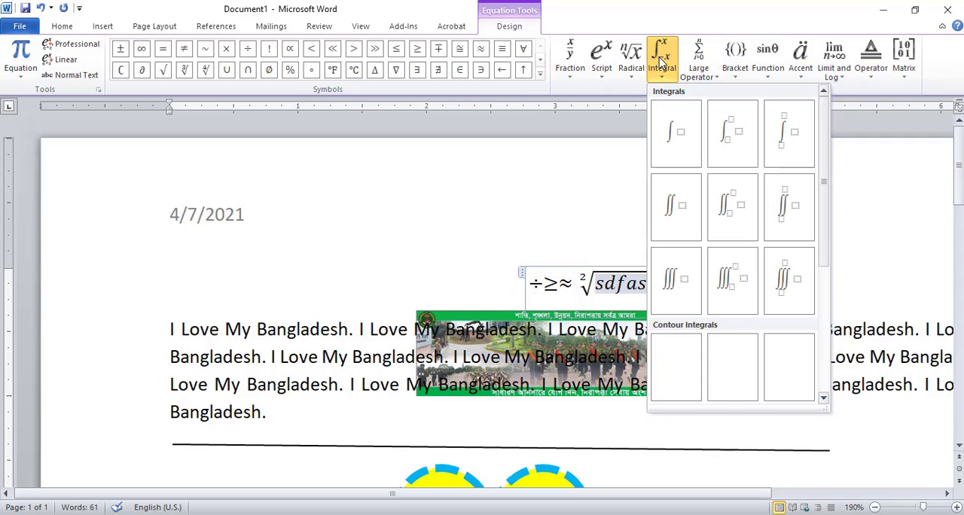
pyautogui.click(736, 209)
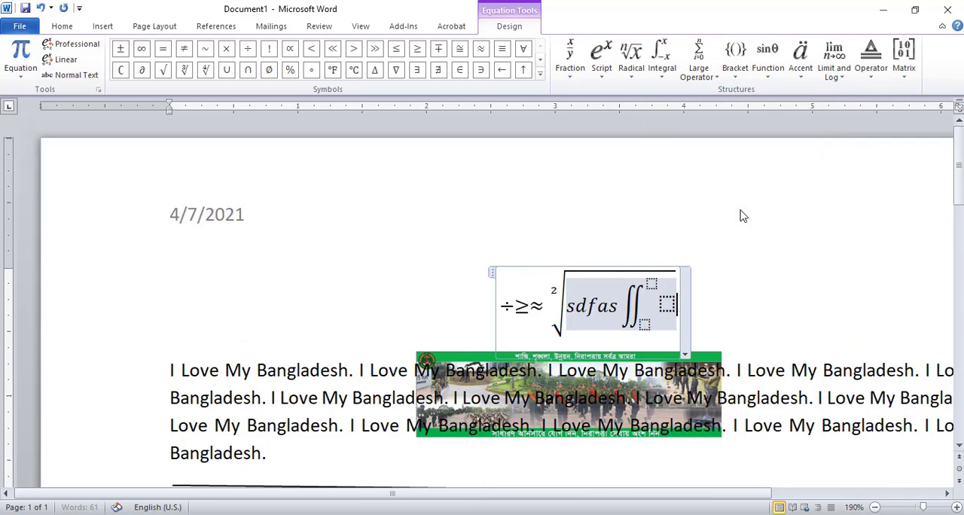
# Insert an empty stacked fraction after the double integral under the root.
pyautogui.click(566, 50)
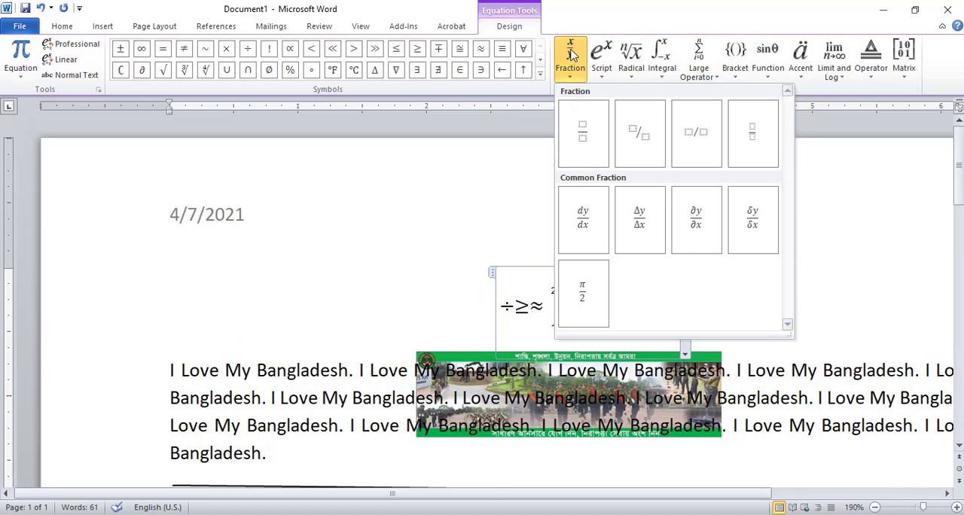
pyautogui.click(570, 50)
pyautogui.click(570, 54)
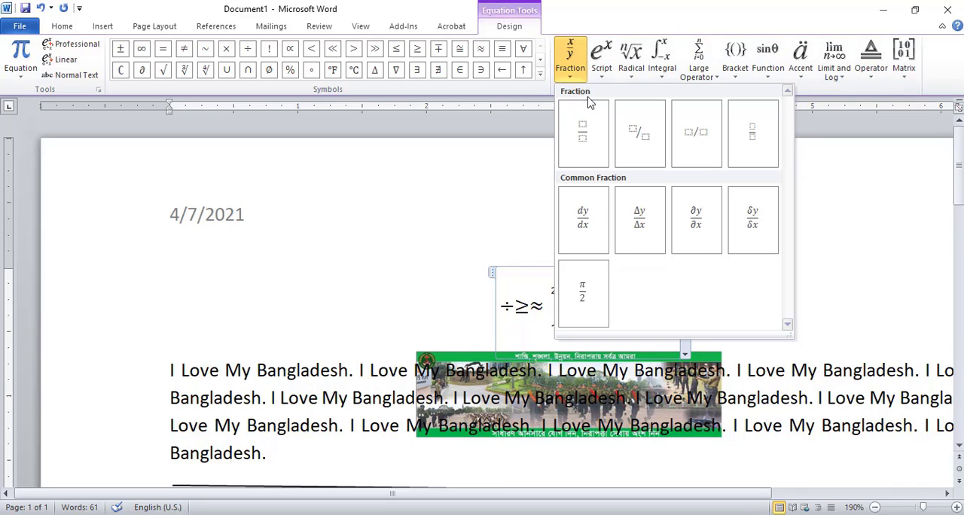
pyautogui.click(589, 136)
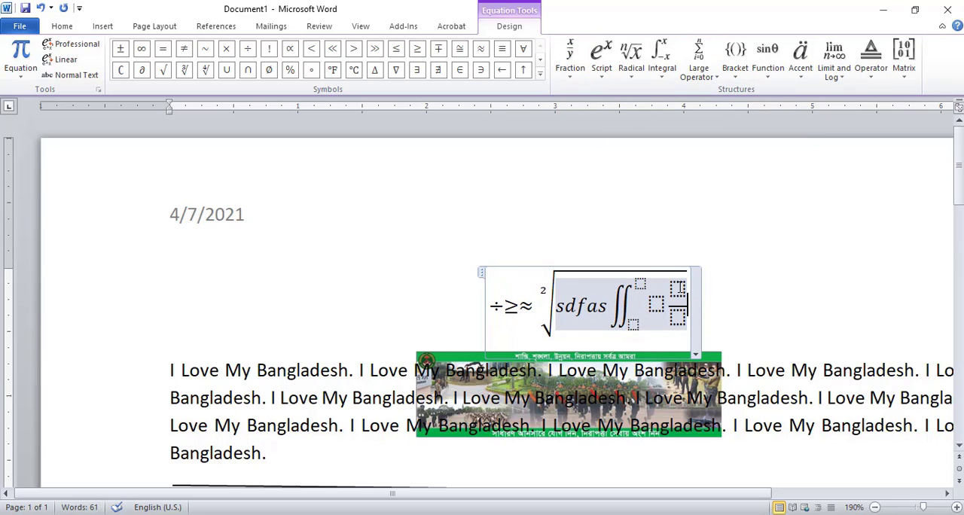
# Fill the stacked fraction with x as the numerator and y as the denominator, and leave the equation.
pyautogui.click(678, 289)
pyautogui.write('a')
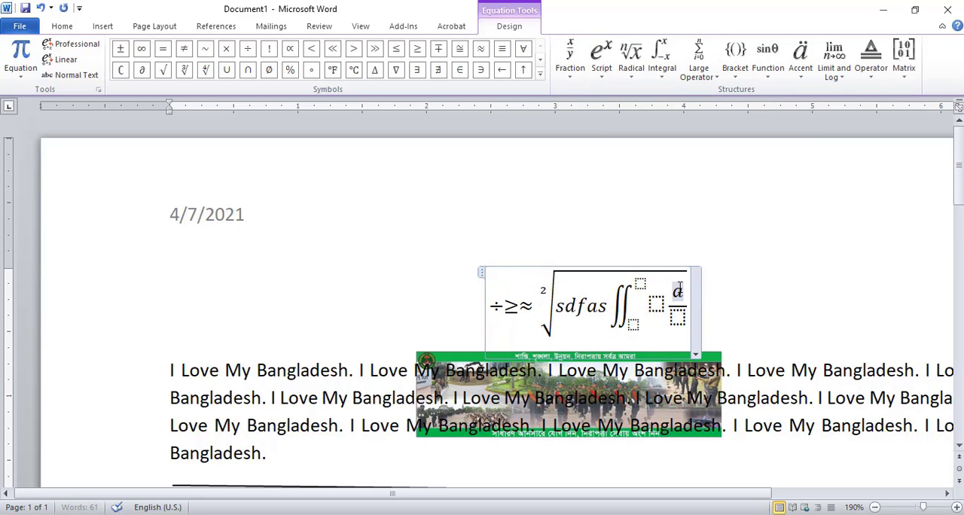
pyautogui.press('BackSpace')
pyautogui.write('x')
pyautogui.click(678, 317)
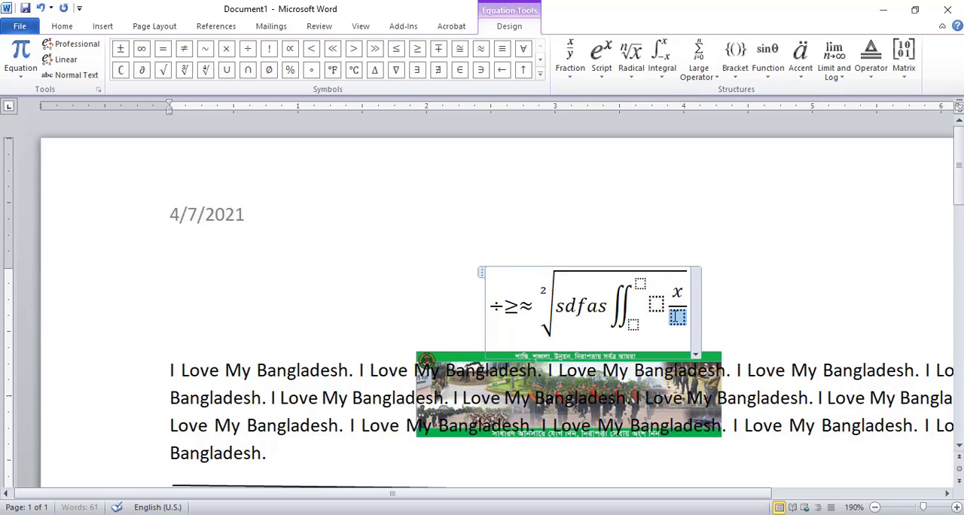
pyautogui.write('y')
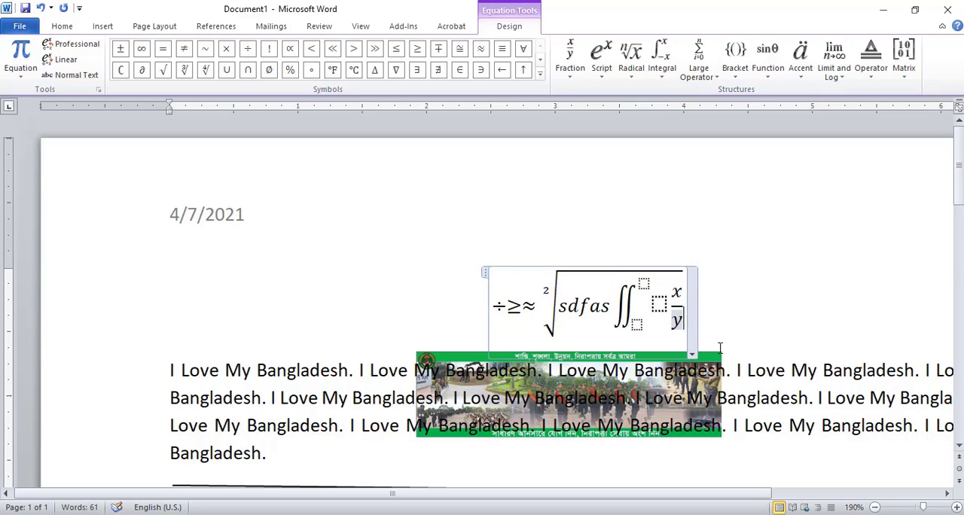
pyautogui.click(754, 317)
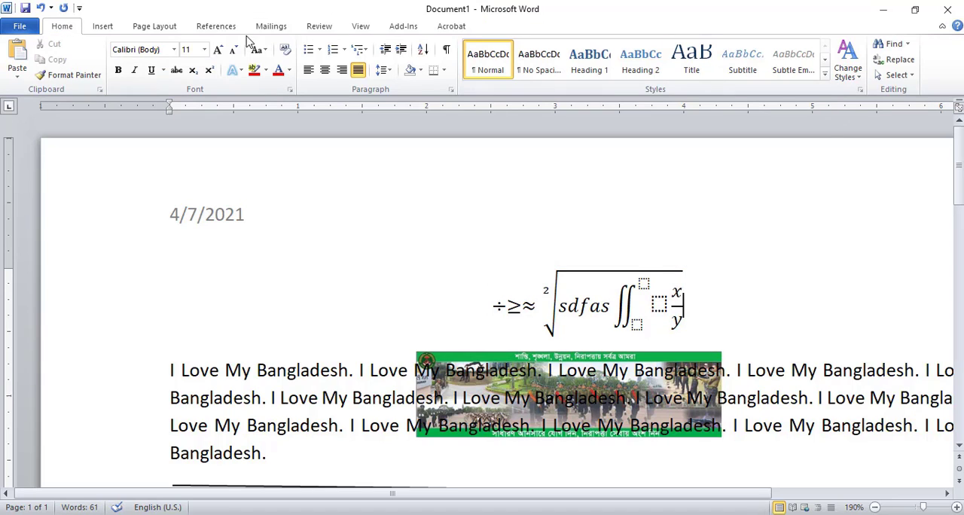
# Examine the symbols offered for insertion into the document, and close the gallery without inserting any.
pyautogui.click(103, 26)
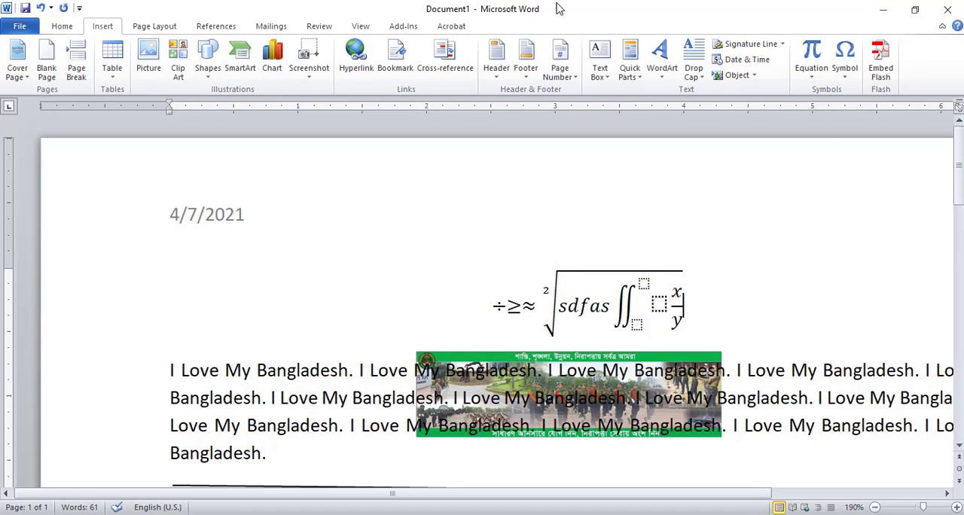
pyautogui.click(850, 62)
pyautogui.click(850, 62)
pyautogui.click(850, 62)
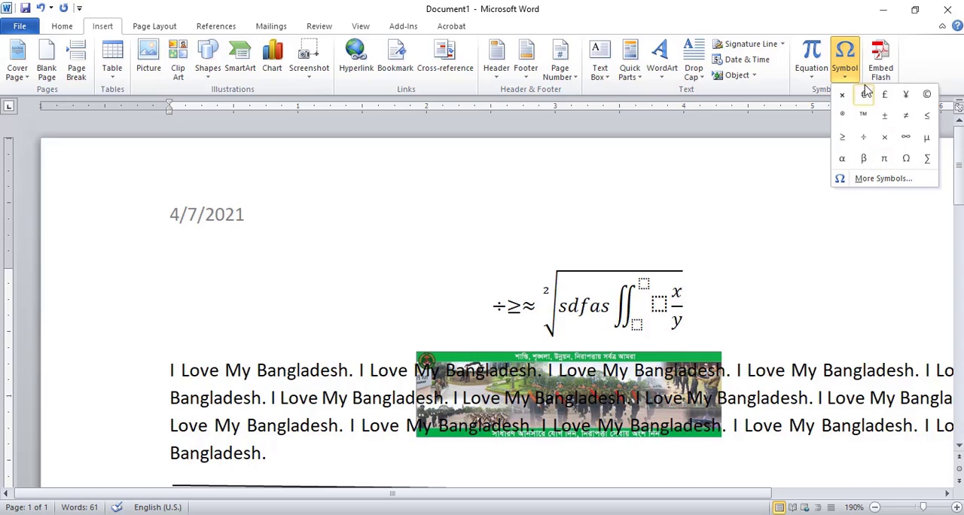
pyautogui.click(703, 298)
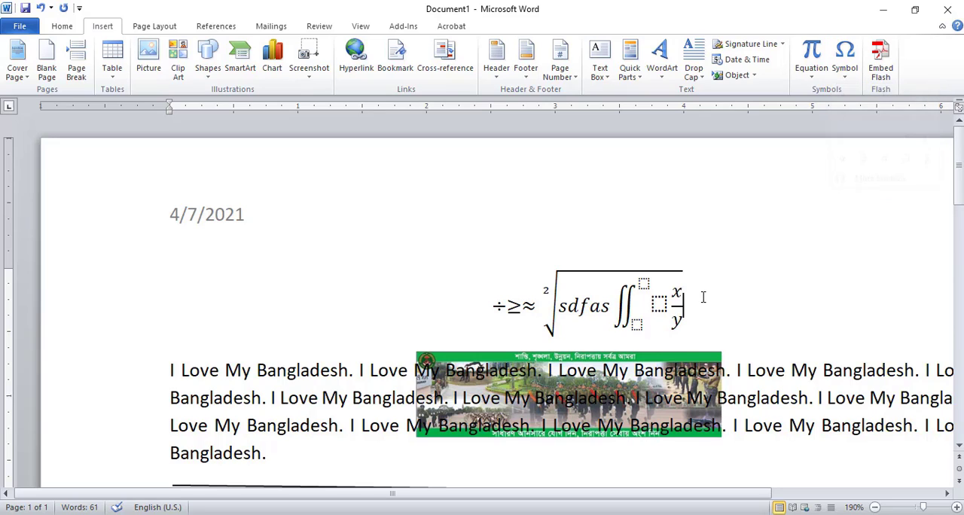
pyautogui.click(703, 298)
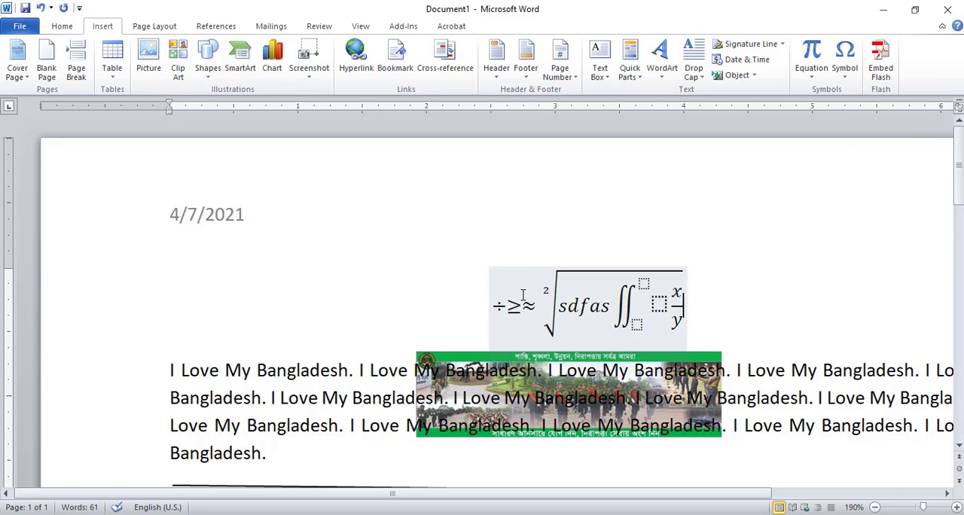